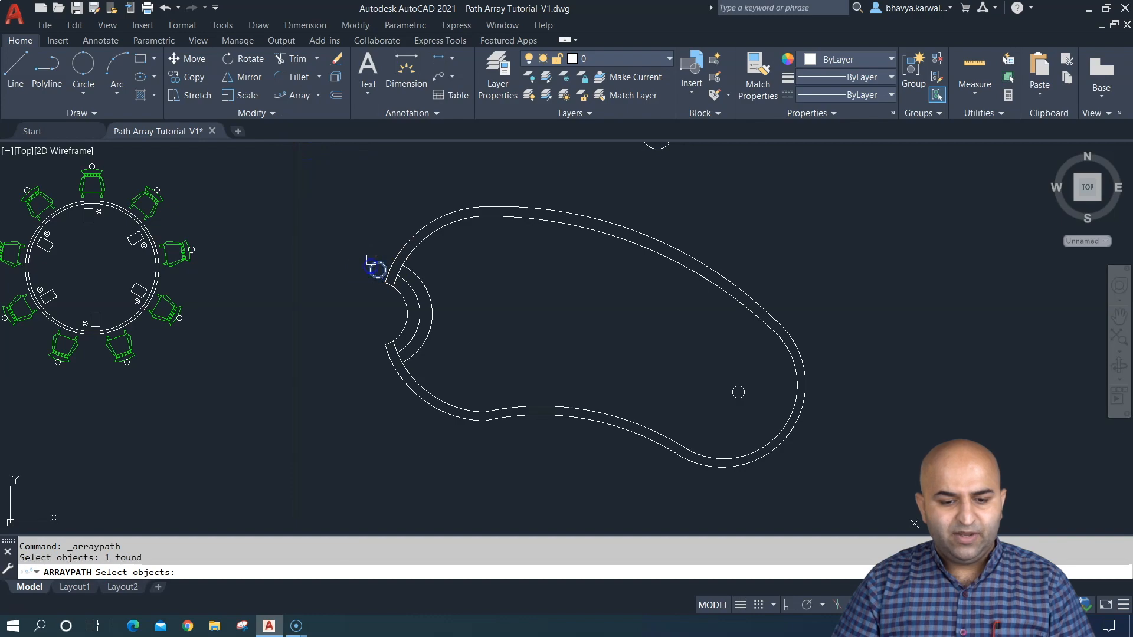
- Create a path array of the small circle along the pool's outer outline with 1' between items
key("Return")
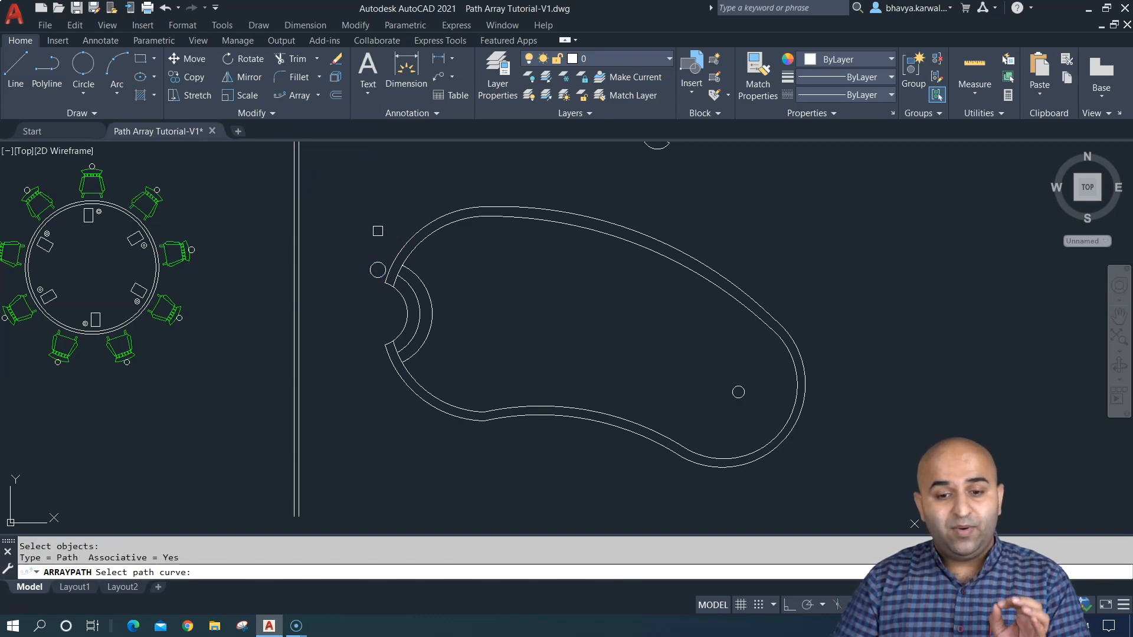
left_click(400, 248)
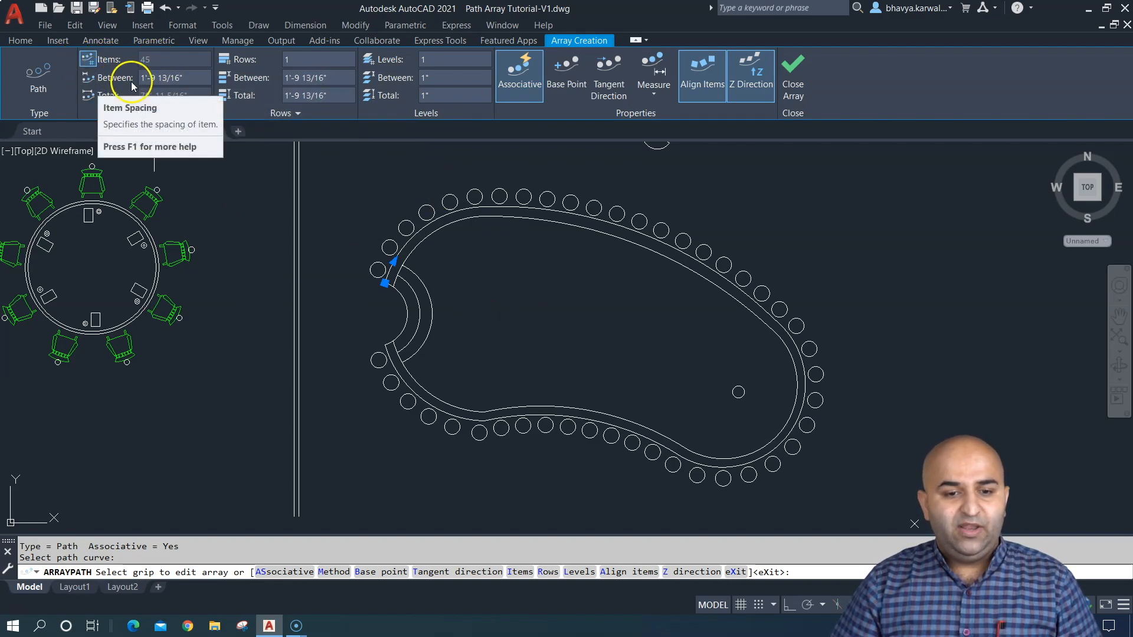
left_click(180, 78)
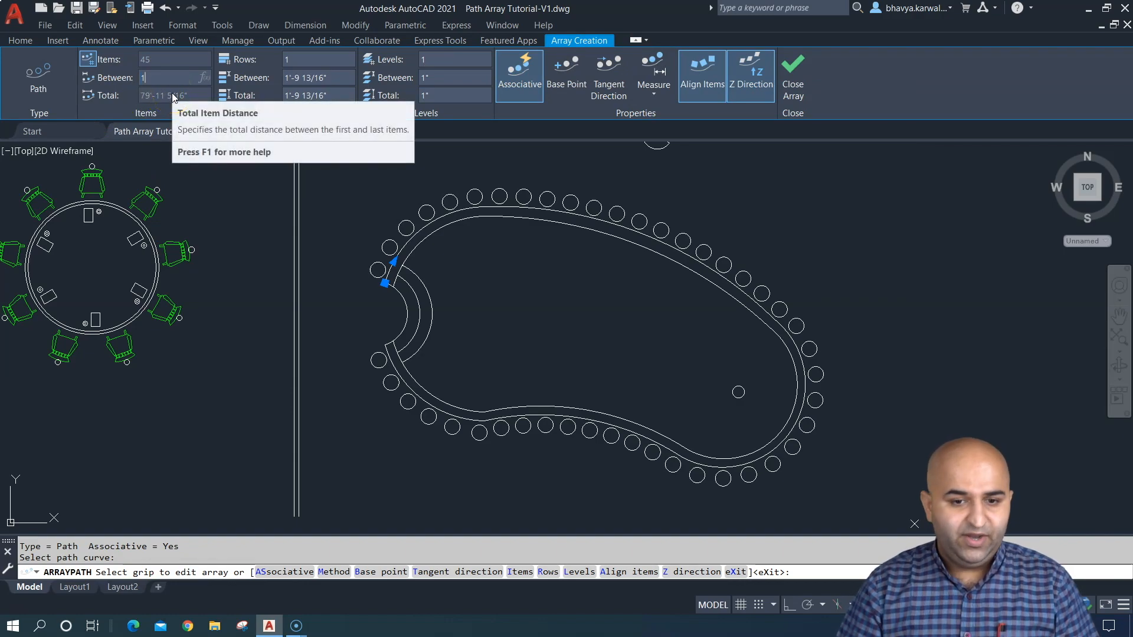
key("Return")
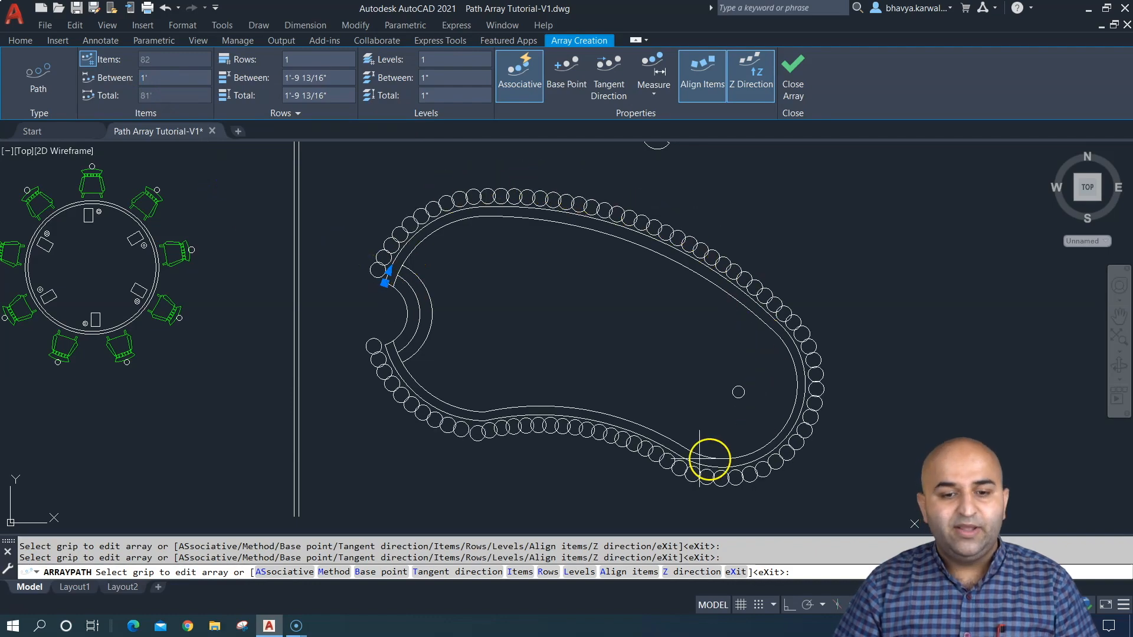
- Set the spacing between the arrayed circles to 5'
left_click(169, 81)
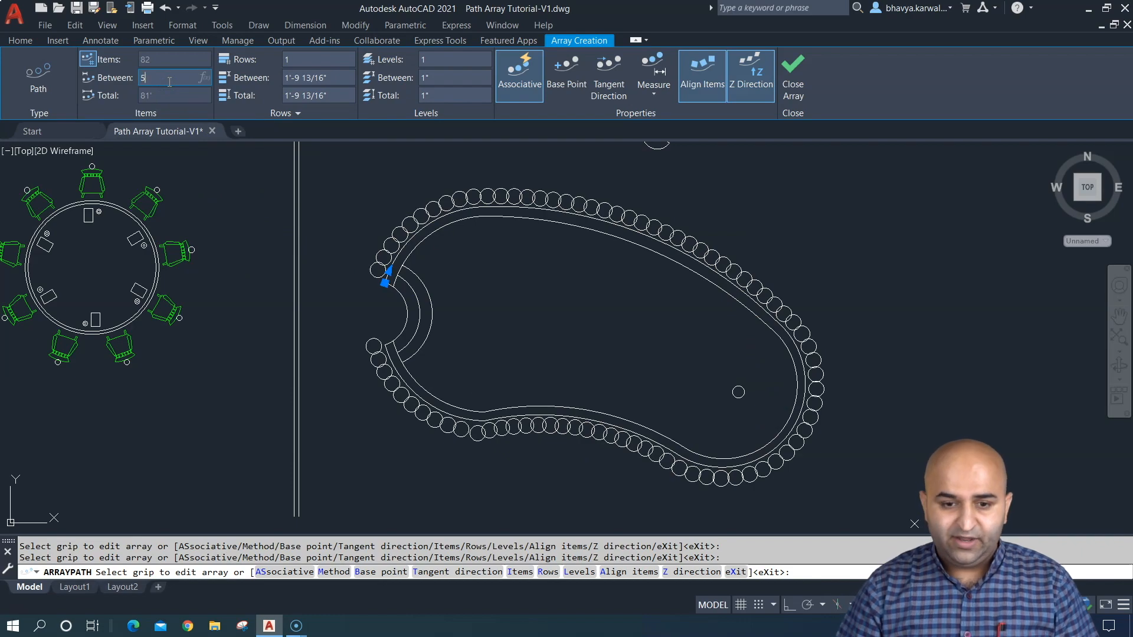
type("5")
key("Return")
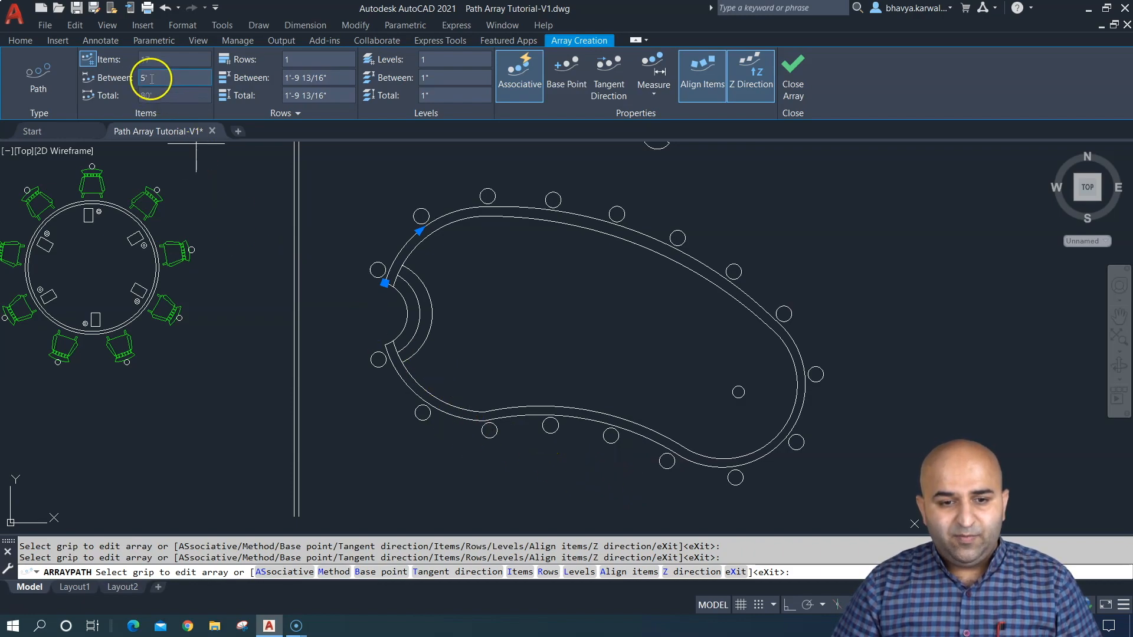
- Turn off the automatic item count and distribute 20 circles along the path with the Divide method
left_click(87, 62)
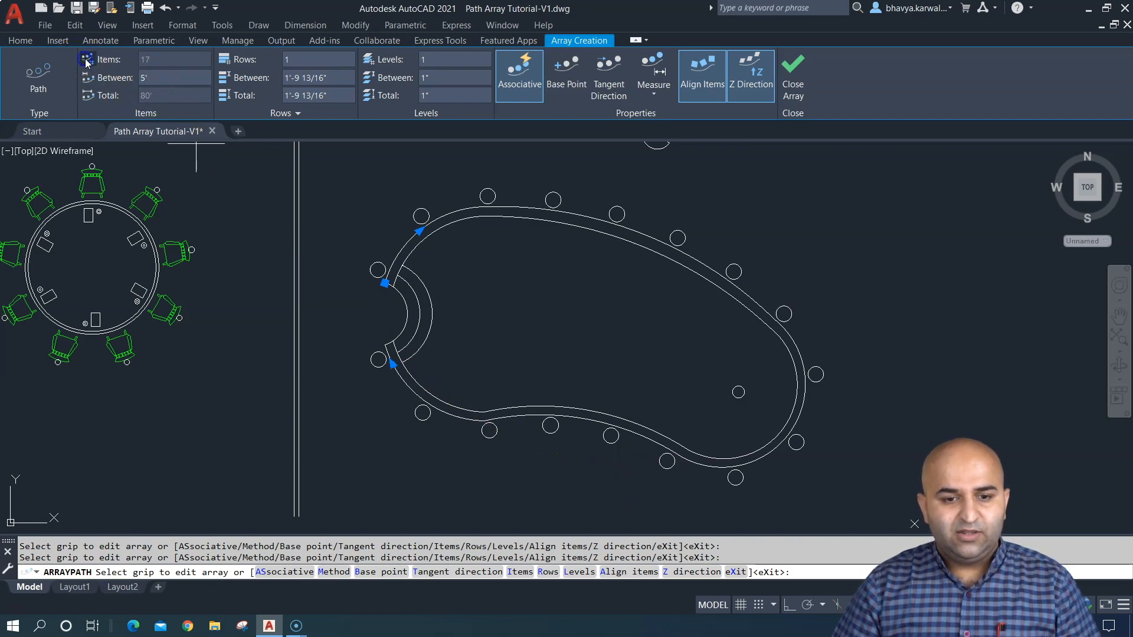
left_click(88, 62)
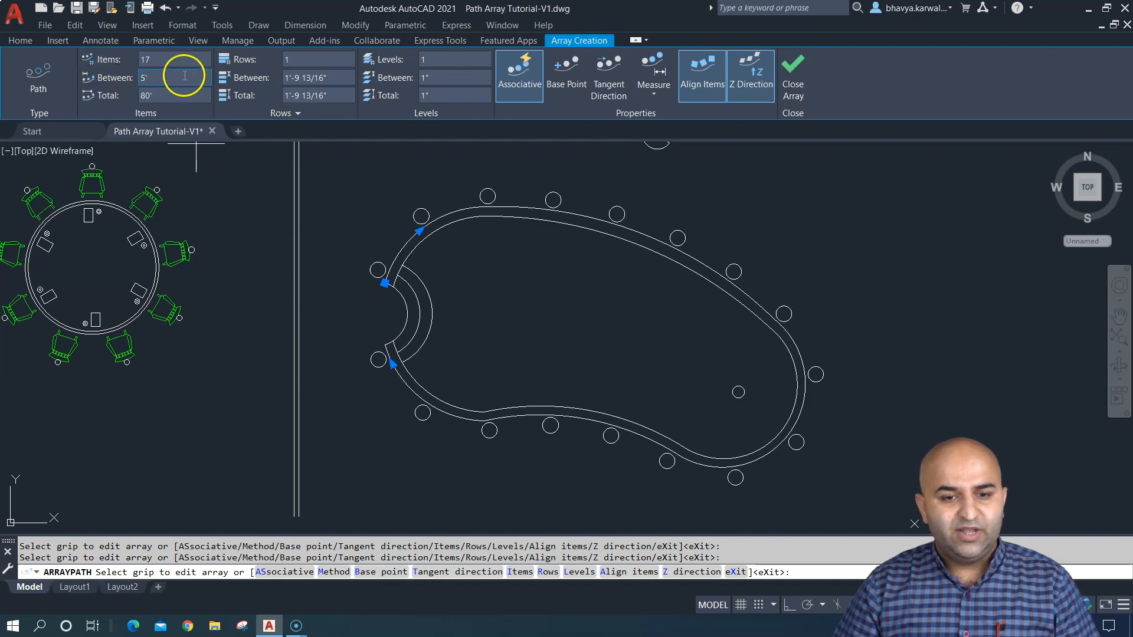
left_click(148, 61)
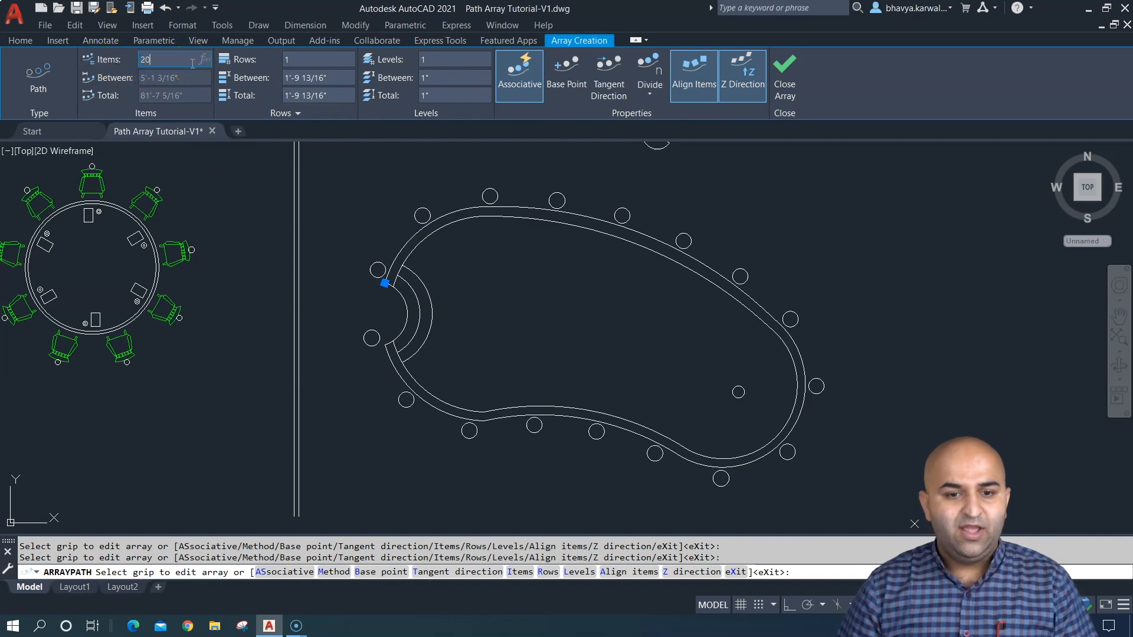
key("Return")
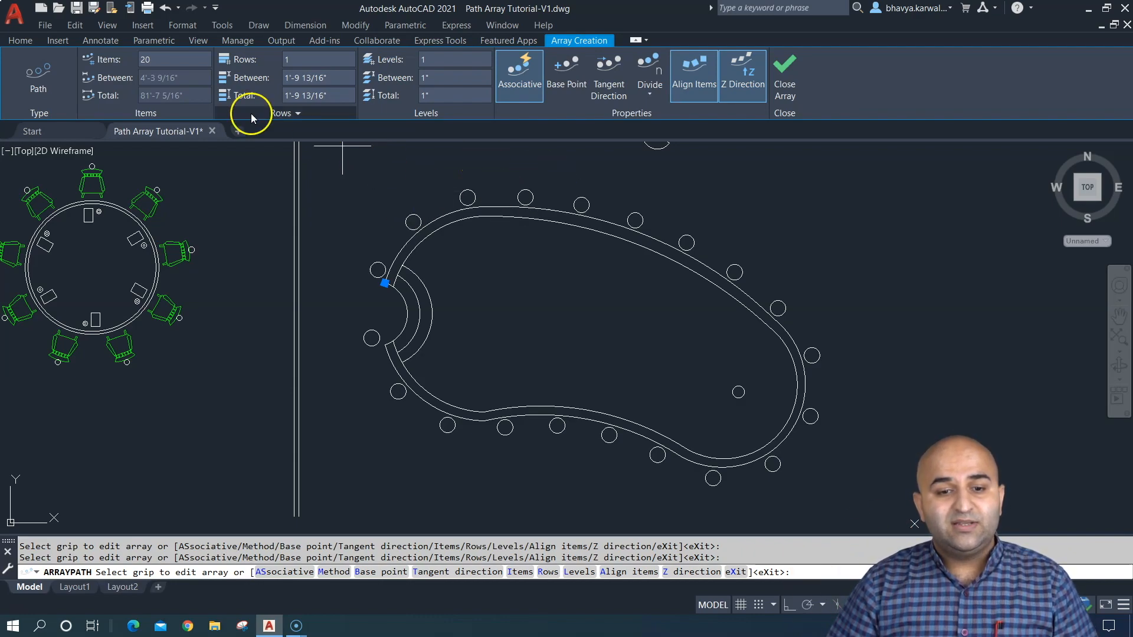
- Switch the path array to the Measure method and enter an item count of 20
left_click(650, 93)
left_click(668, 146)
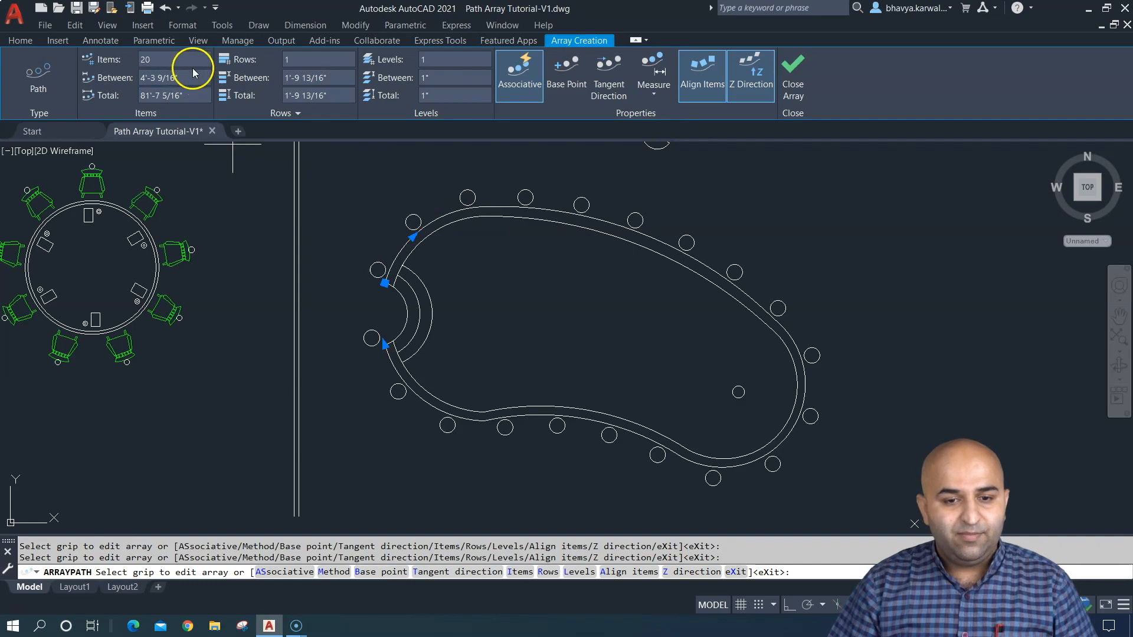
left_click(143, 79)
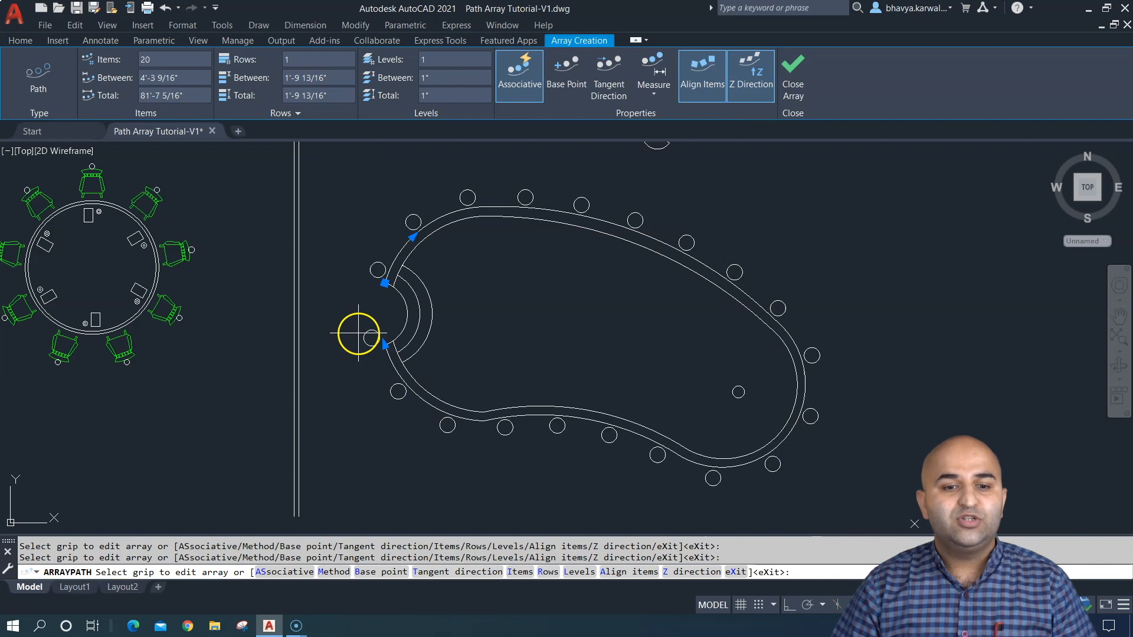
left_click_drag(162, 60, 125, 61)
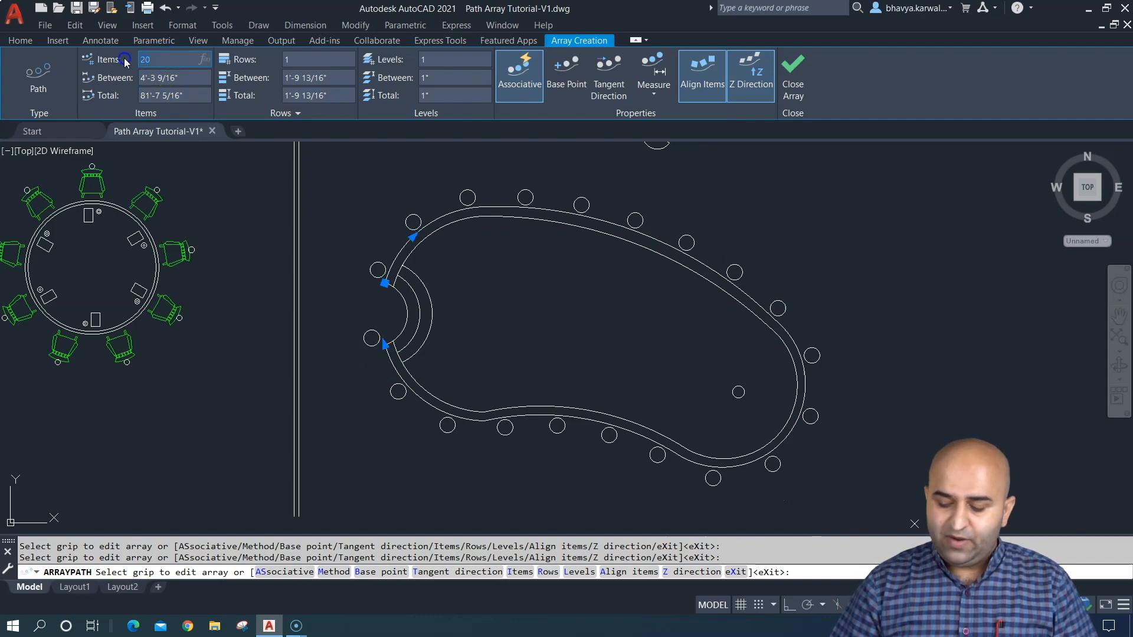
type("20")
key("Return")
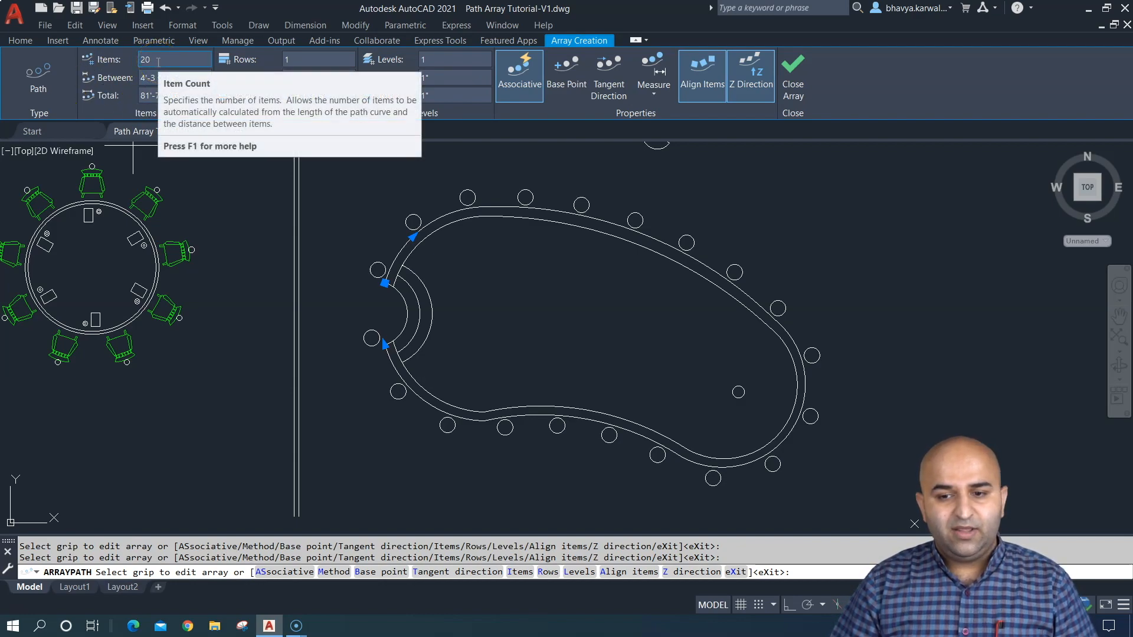
- Switch the path array to the Divide method and set the item count to 14
left_click(649, 89)
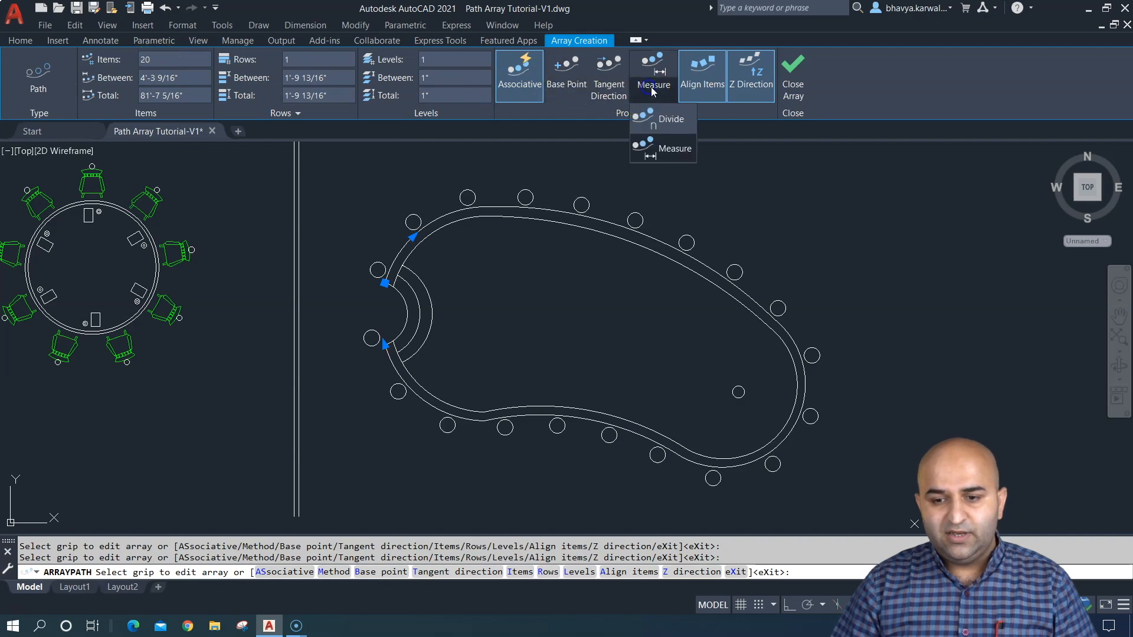
left_click(657, 122)
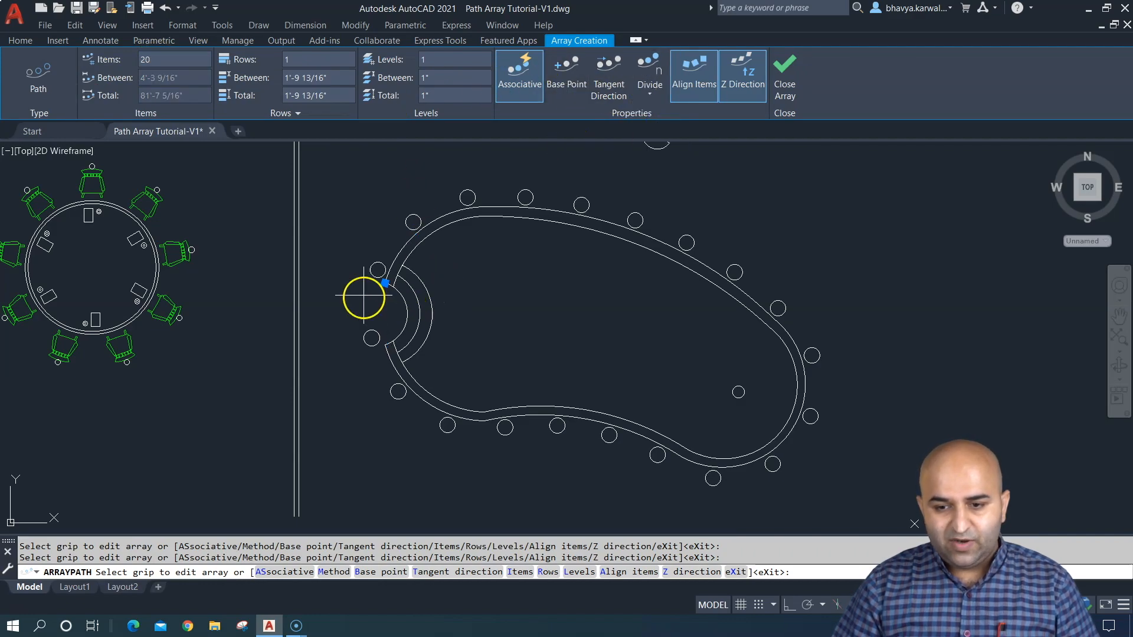
left_click(177, 60)
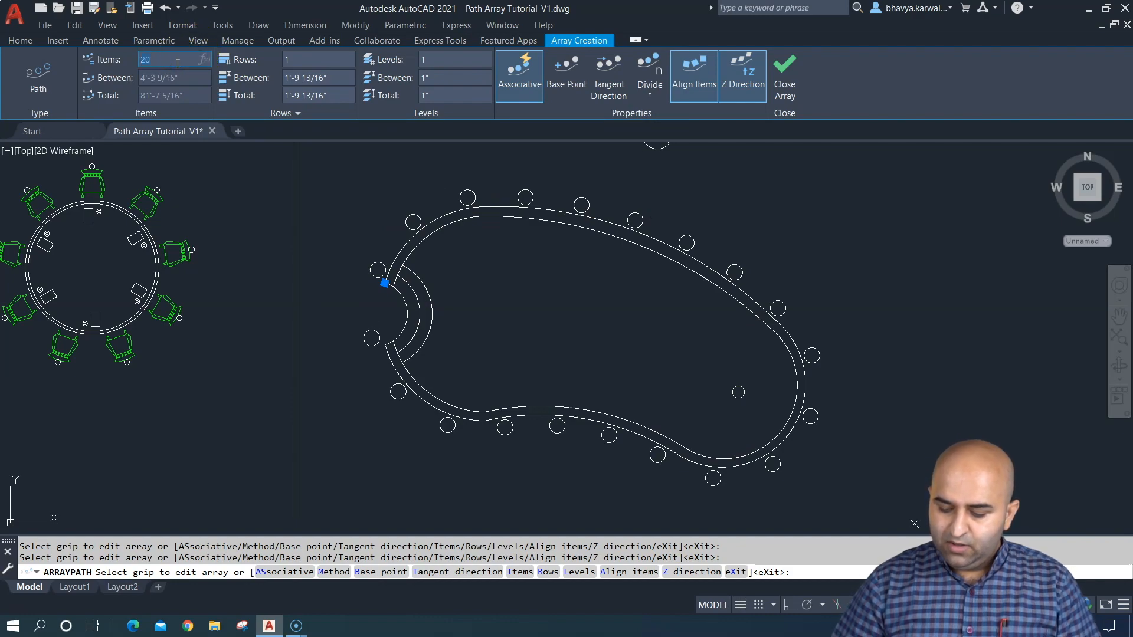
type("14")
key("Return")
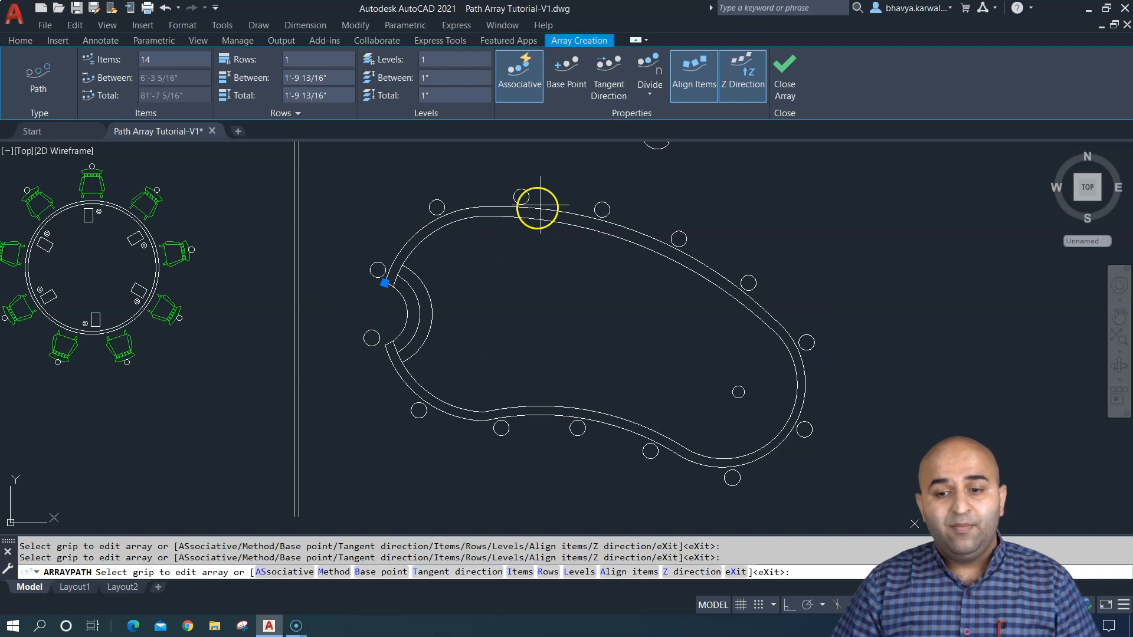
left_click(649, 92)
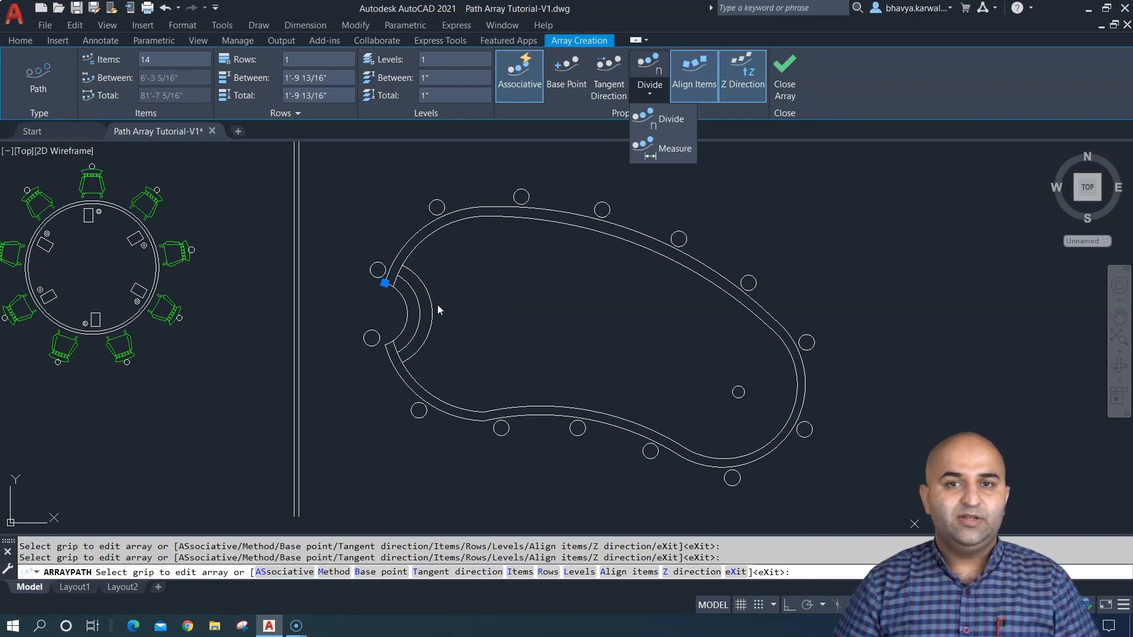
left_click(489, 280)
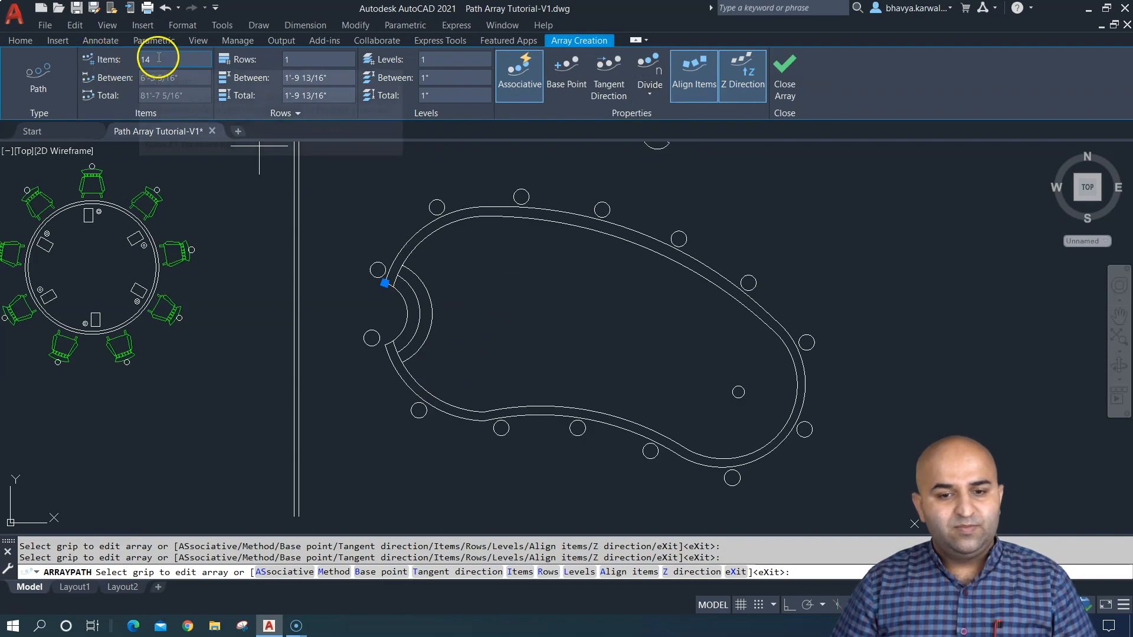
- Set the path array to 2 rows with 2' between rows
left_click(300, 60)
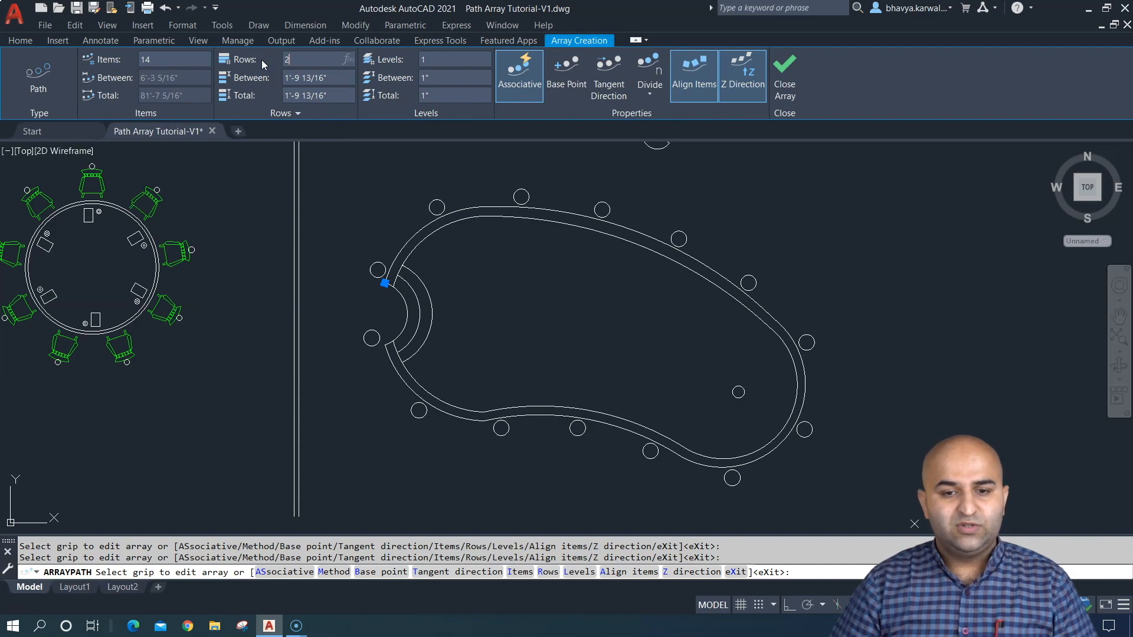
key("Return")
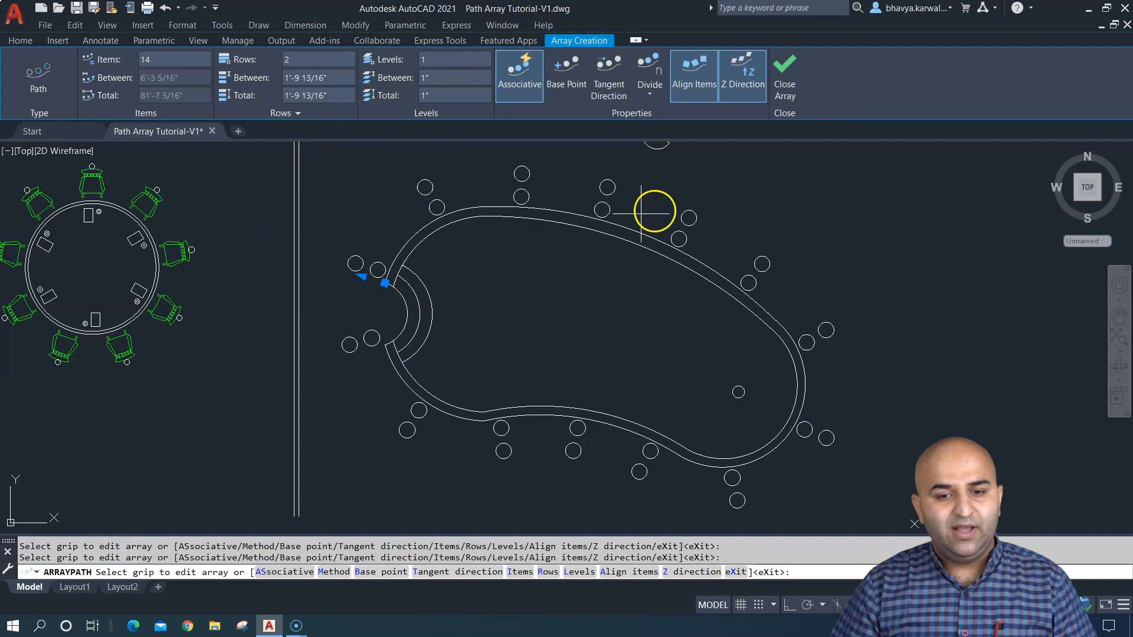
left_click(304, 77)
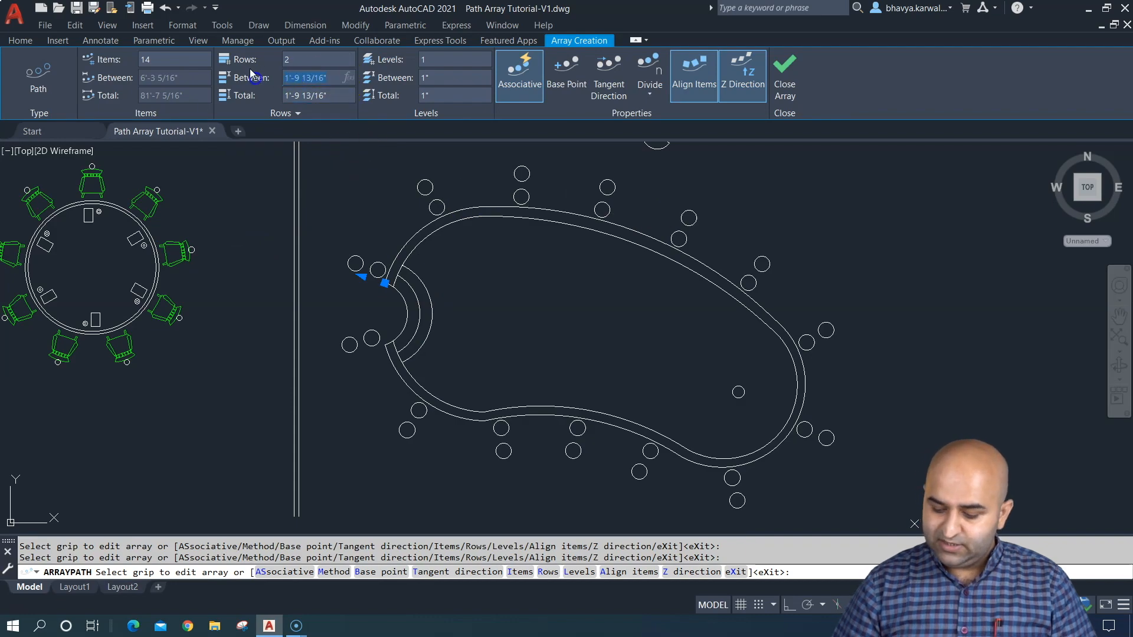
left_click(329, 122)
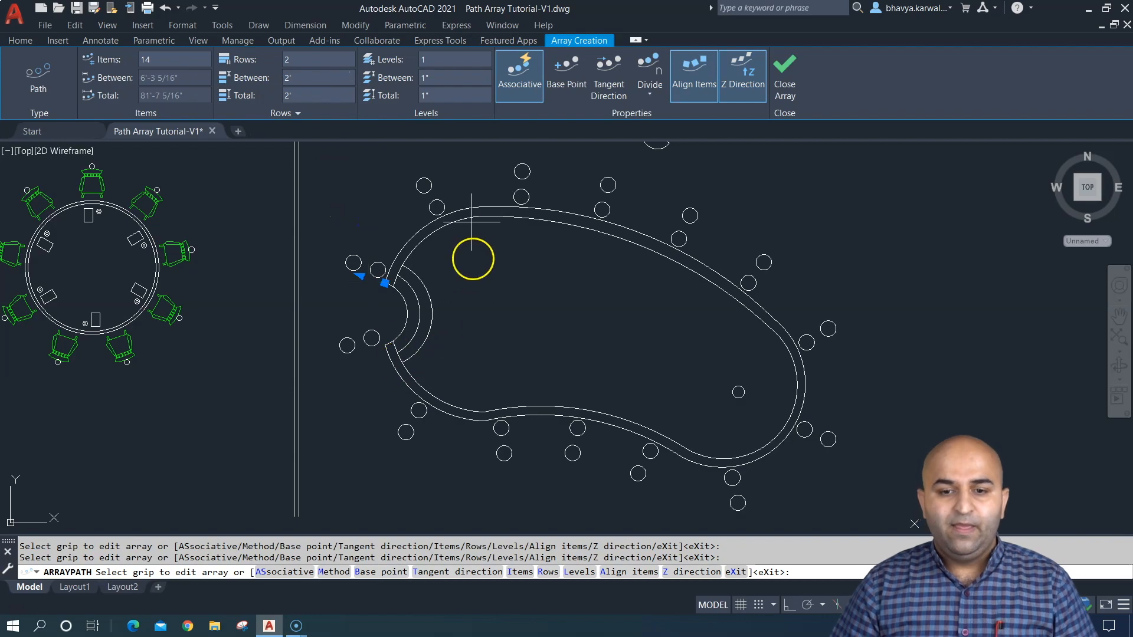
- Set the path array to 2 levels with 5' between levels
left_click(436, 63)
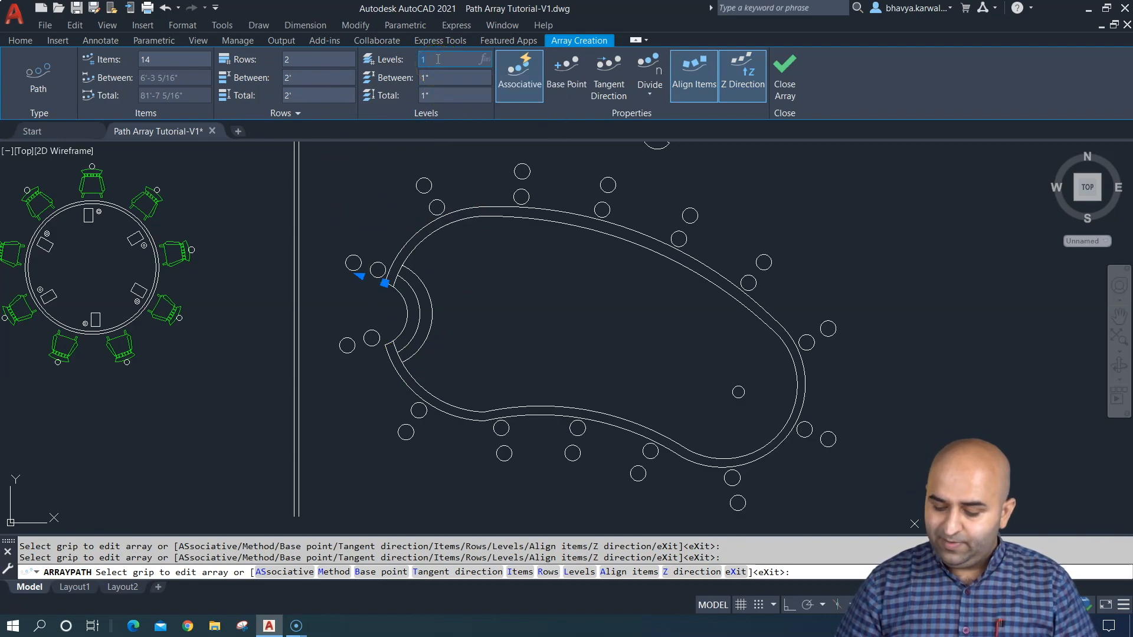
left_click(455, 74)
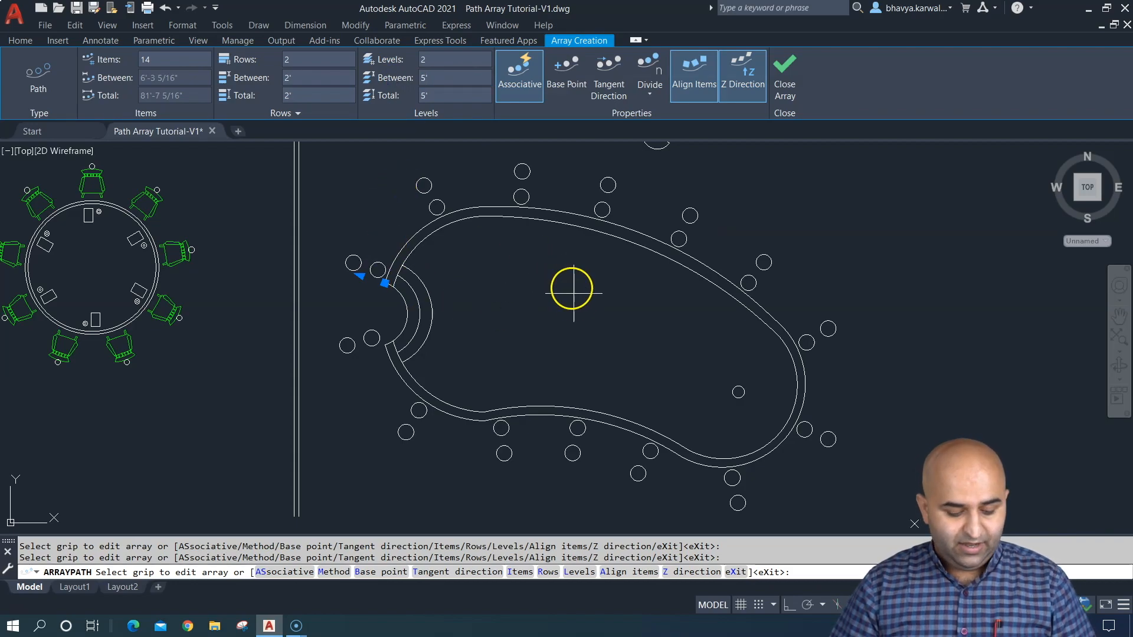
mouse_move(574, 300)
middle_mouse_down("shift")
mouse_move(565, 254)
mouse_move(579, 220)
mouse_move(590, 207)
mouse_move(590, 222)
mouse_move(597, 215)
middle_mouse_up("shift")
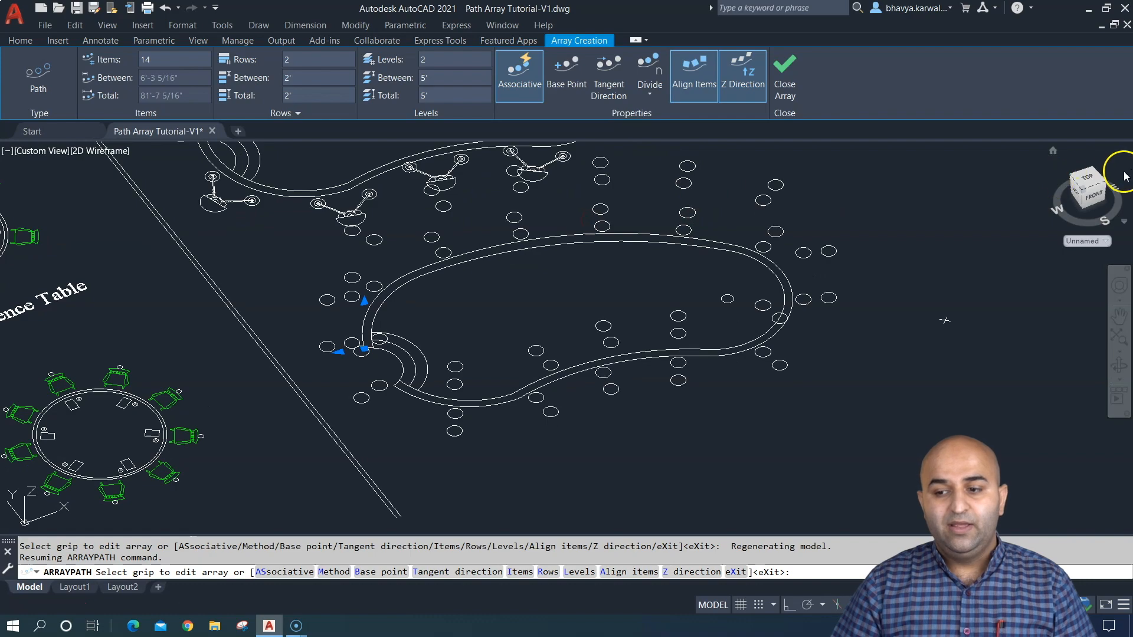
left_click(1095, 179)
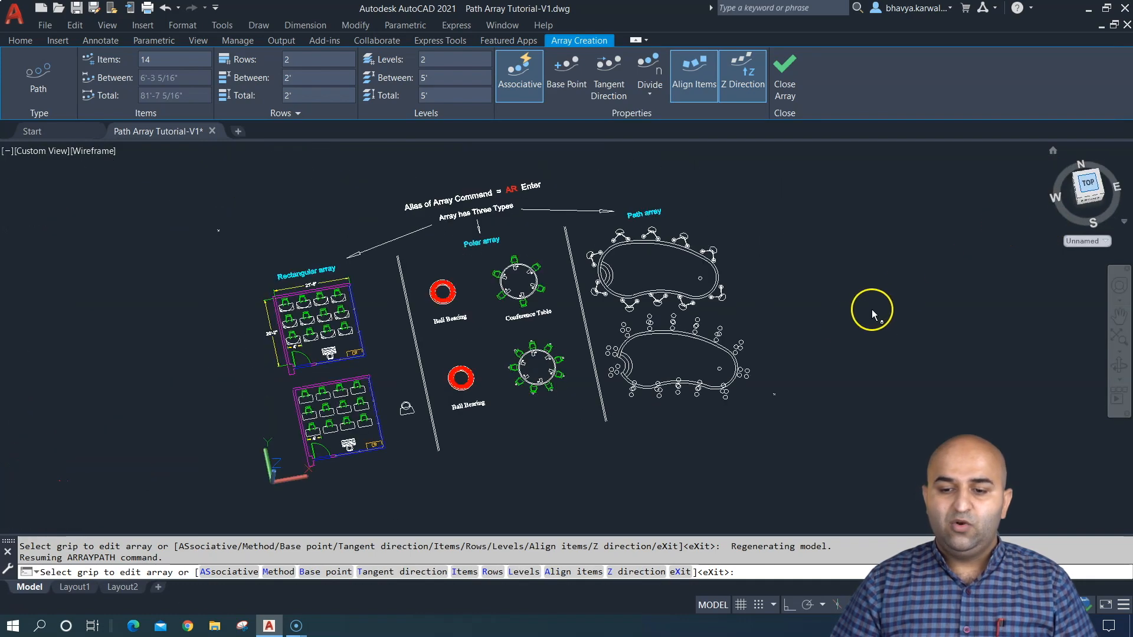
scroll(678, 417, "up", 5)
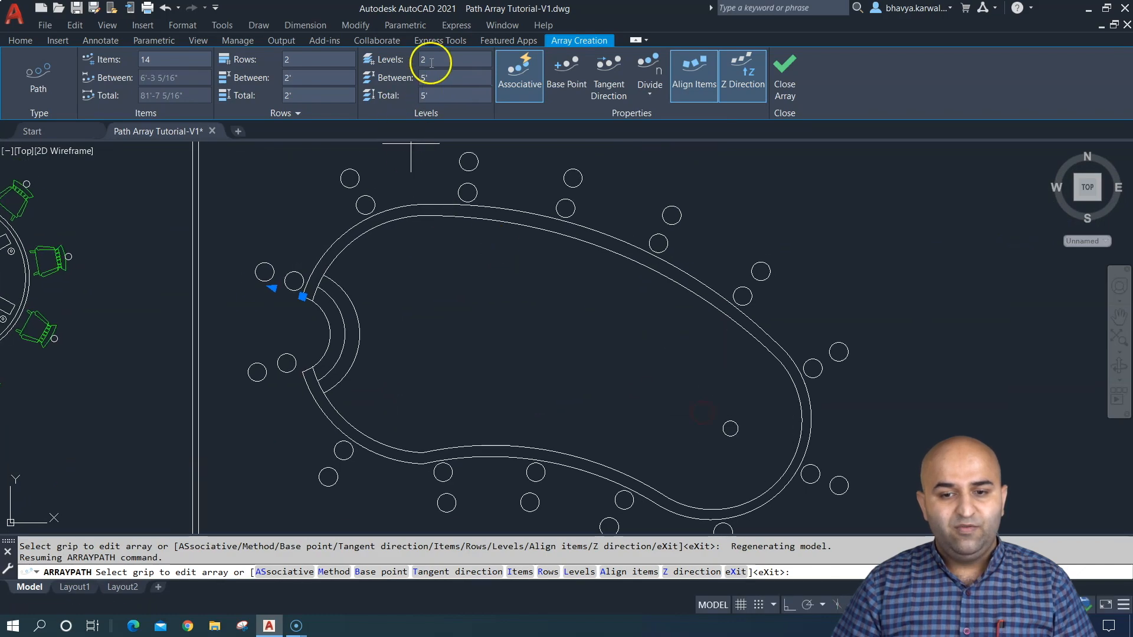
- Reduce the path array around the pool to 1 level and 1 row
left_click(401, 63)
type("1")
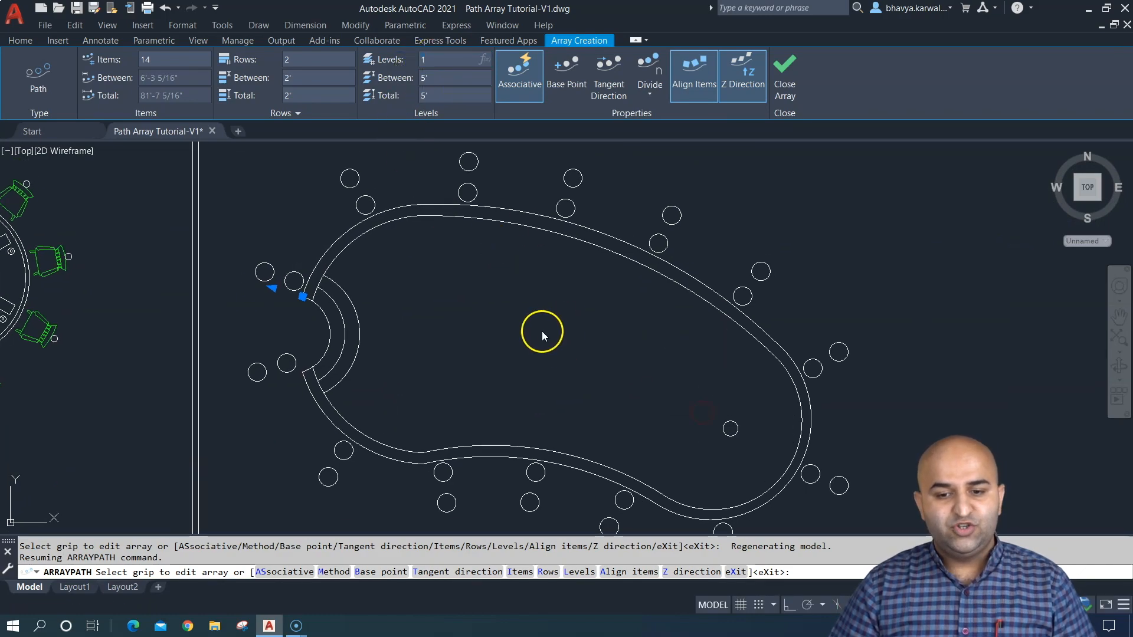
key("Return")
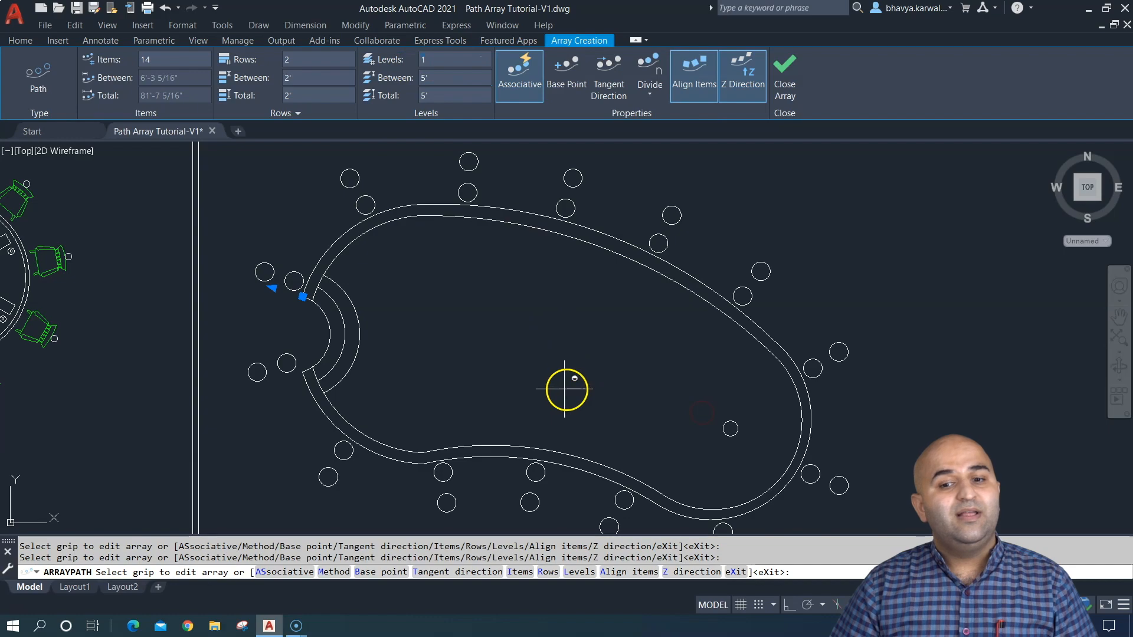
mouse_move(561, 384)
middle_mouse_down()
mouse_move(569, 367)
mouse_move(554, 383)
middle_mouse_up()
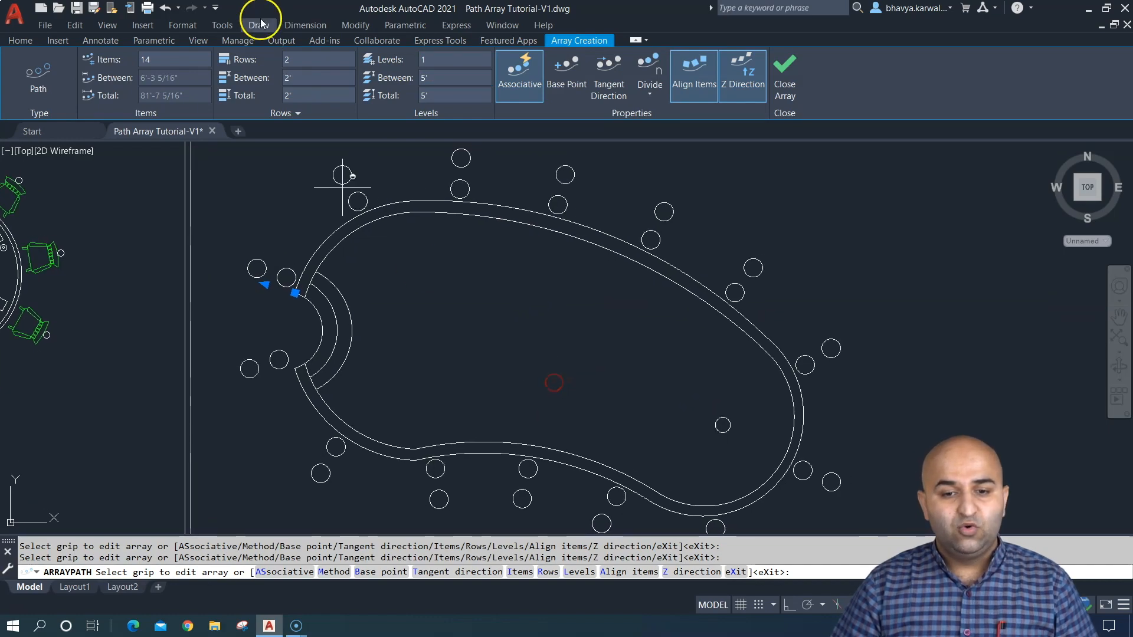
left_click(250, 61)
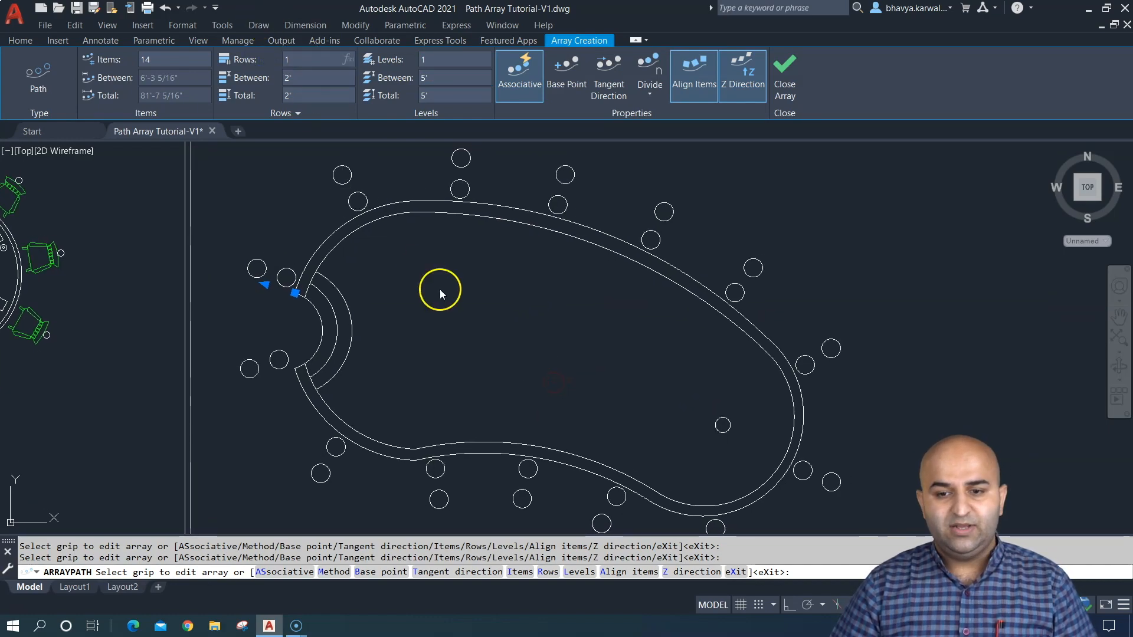
key("Return")
middle_click_drag(510, 341, 510, 338)
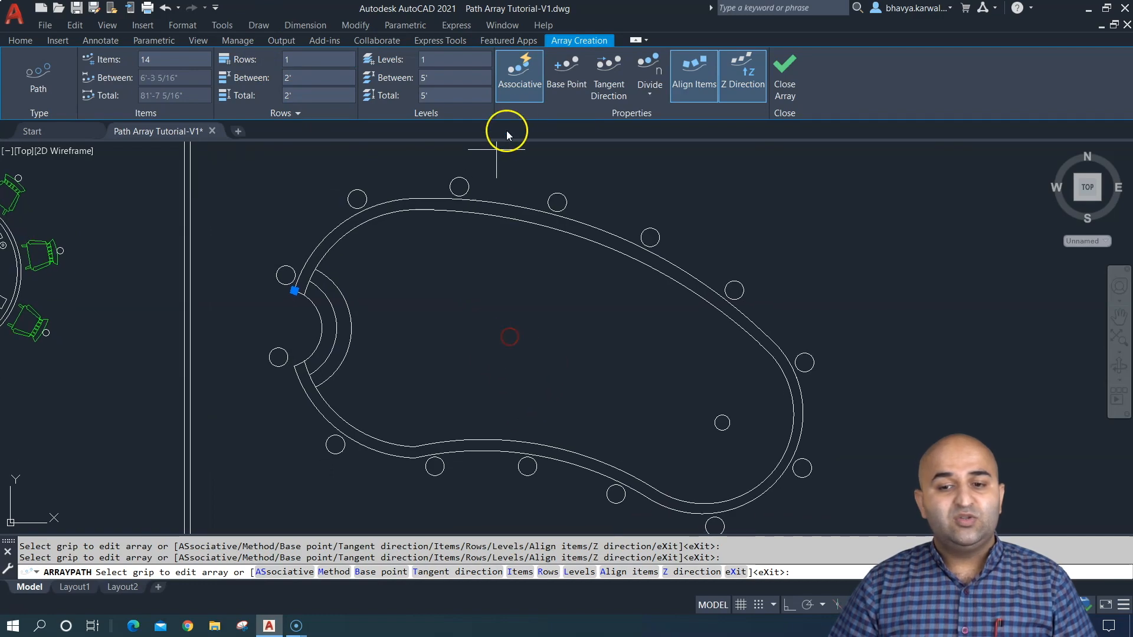
left_click(511, 88)
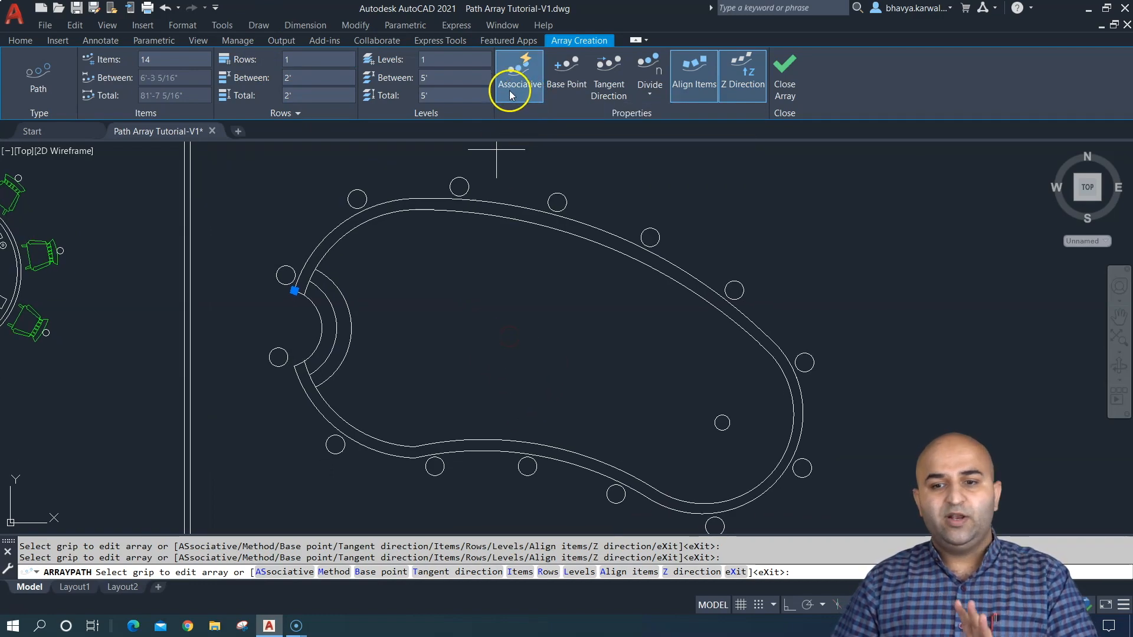
- Redefine the path array's base point at the centre of the first circle
left_click(580, 85)
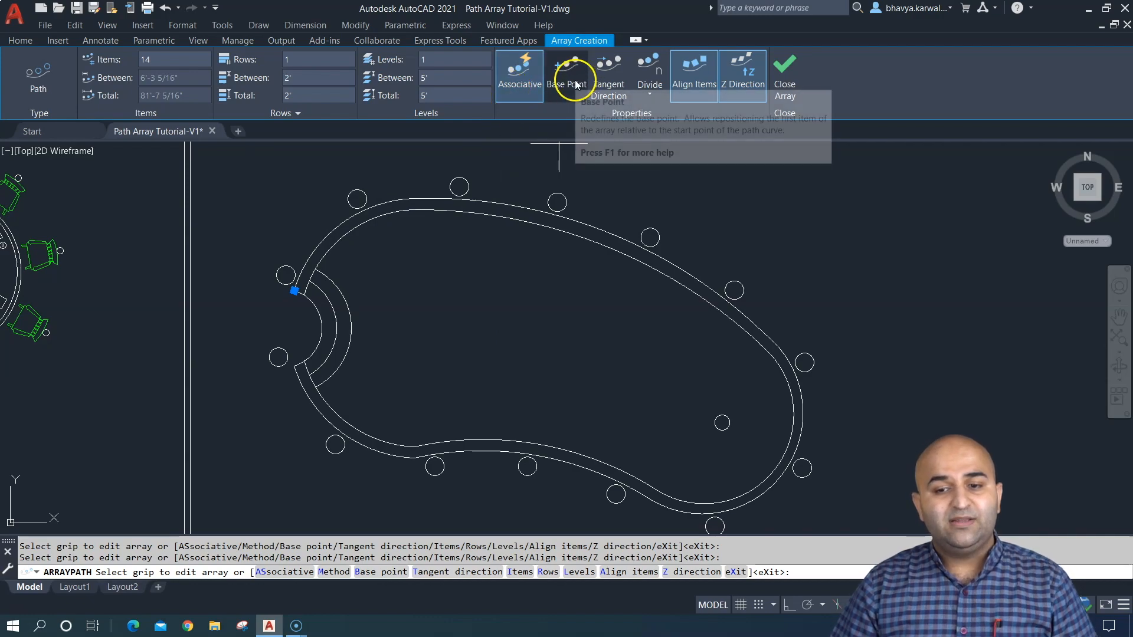
left_click(562, 77)
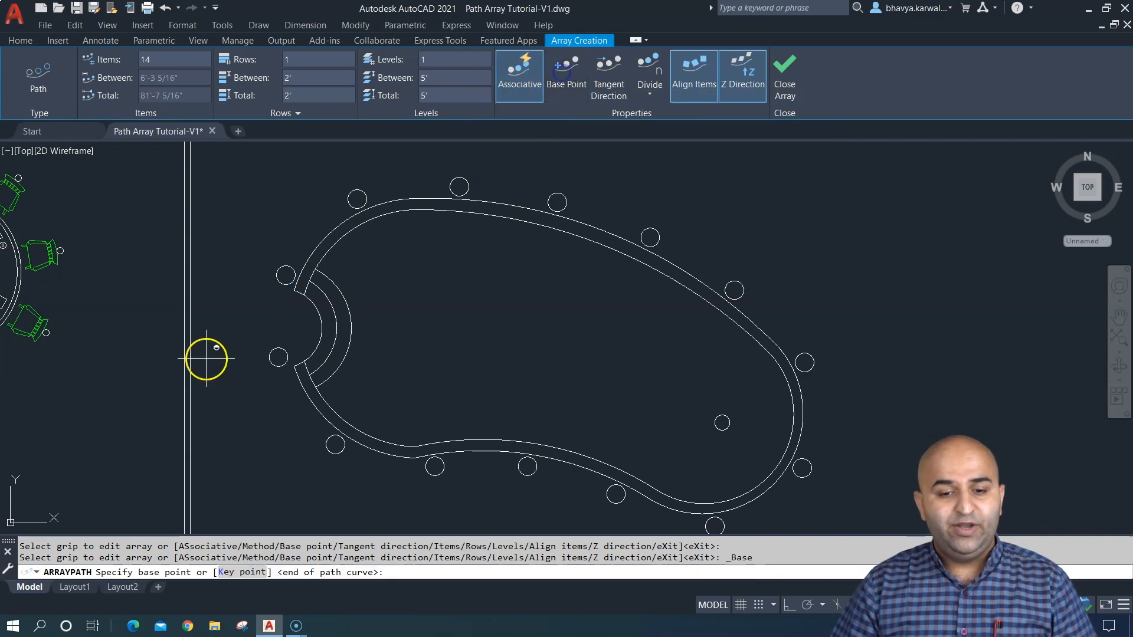
scroll(304, 291, "up", 5)
left_click(219, 248)
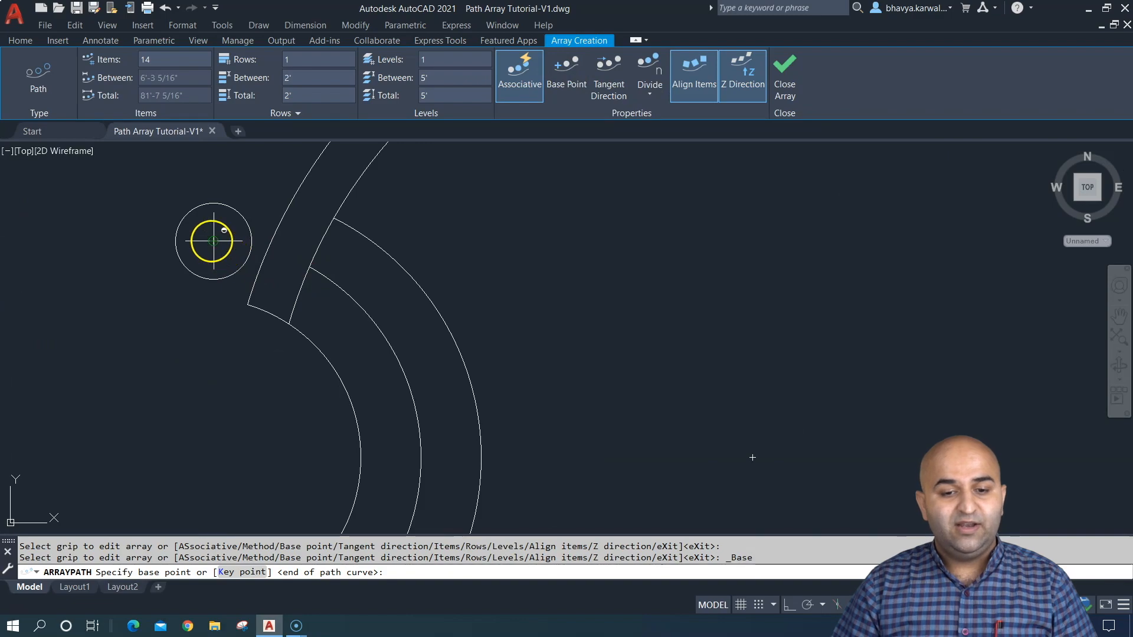
scroll(448, 235, "down", 5)
mouse_move(401, 250)
middle_mouse_down()
mouse_move(375, 318)
mouse_move(376, 292)
middle_mouse_up()
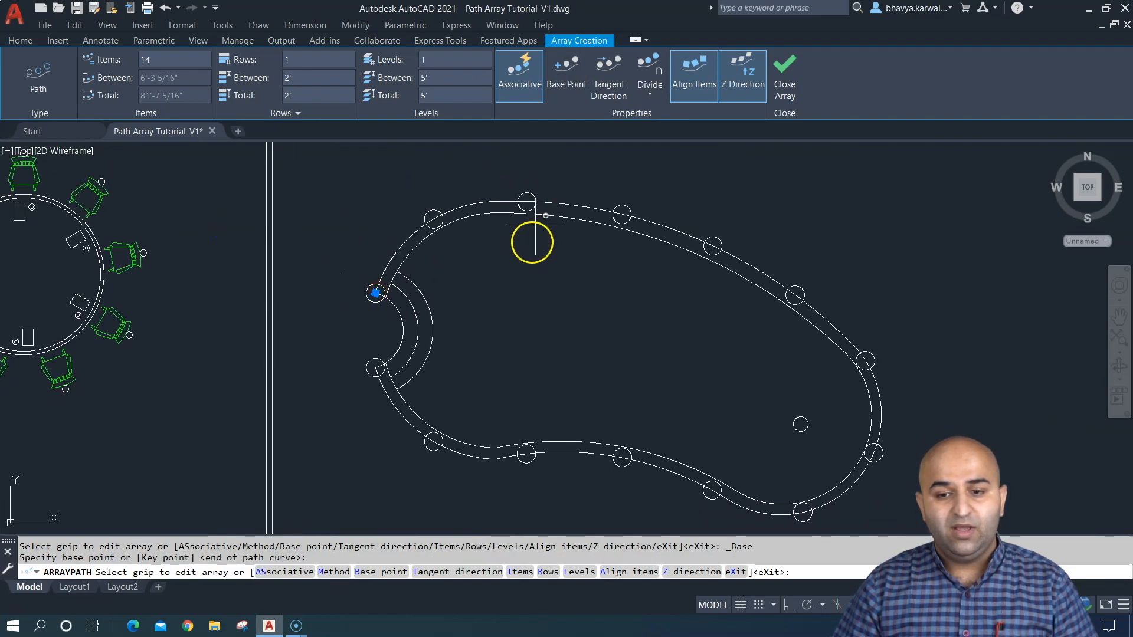
- Try the array's base point at a free spot outside the pool and at the inner wall corner beside the steps
left_click(560, 72)
scroll(365, 290, "up", 5)
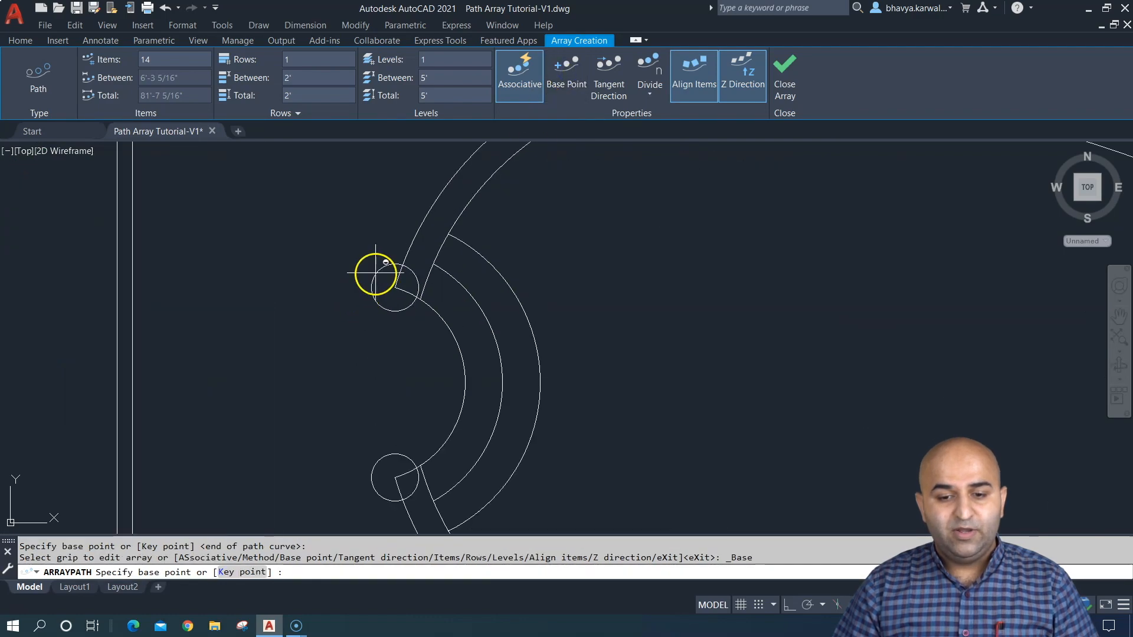
left_click(350, 235)
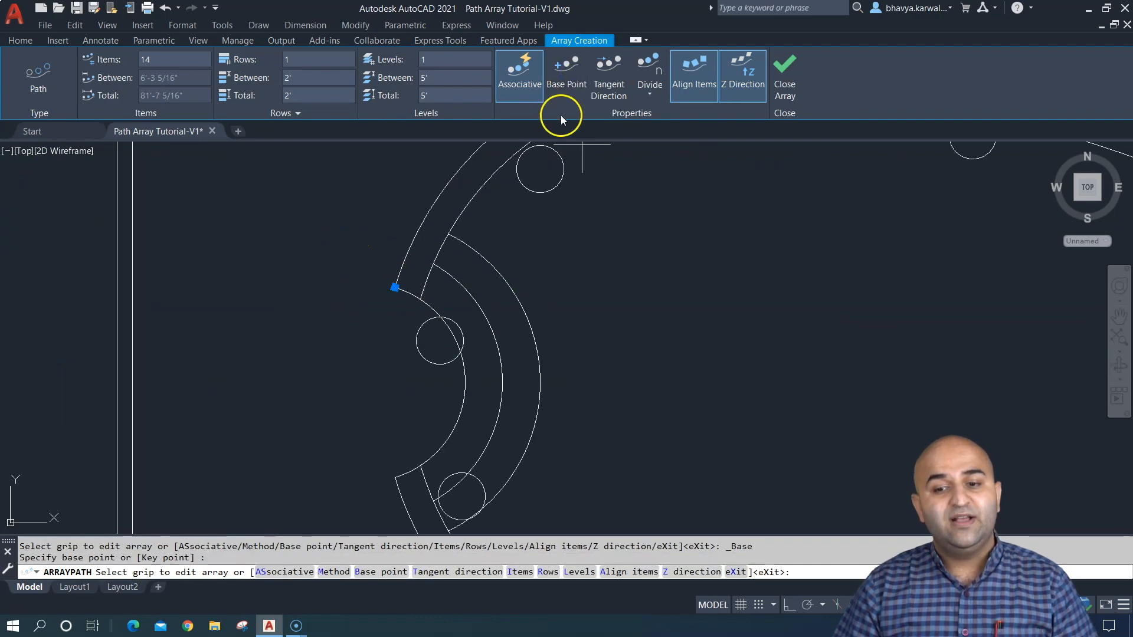
left_click(567, 74)
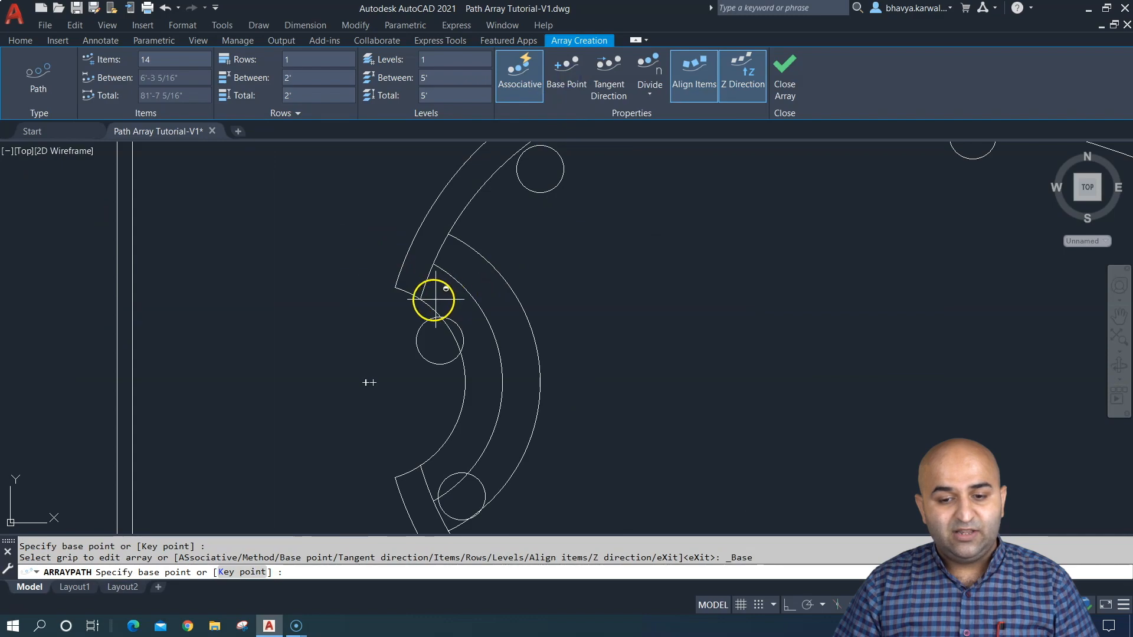
left_click(421, 298)
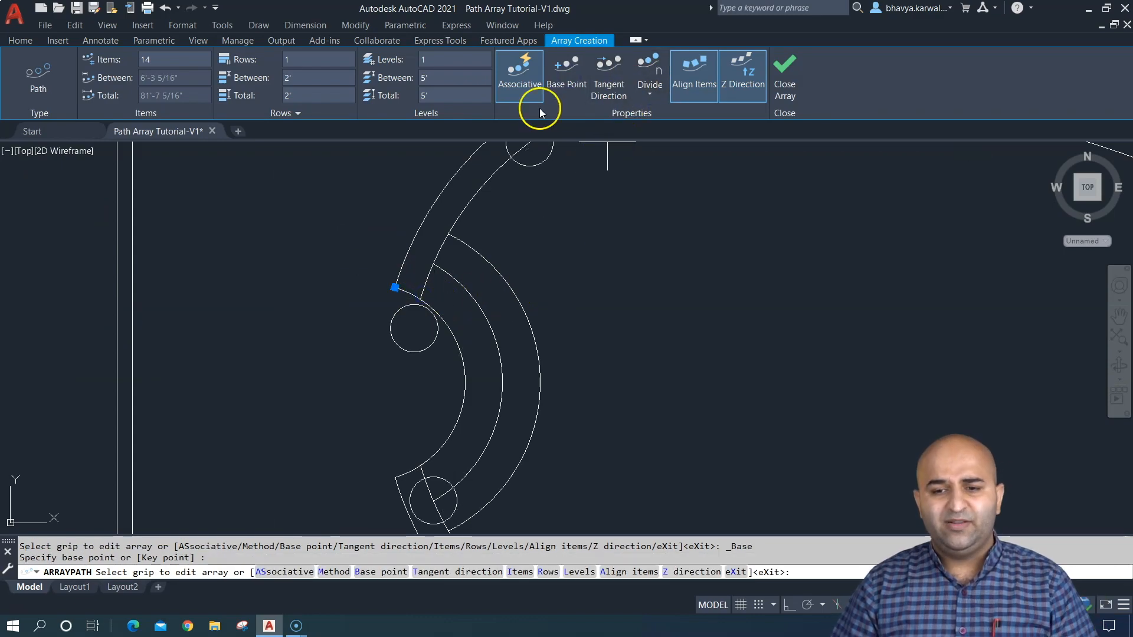
- Try the array's base point at a free spot inside the pool and at a point on the pool steps
left_click(564, 70)
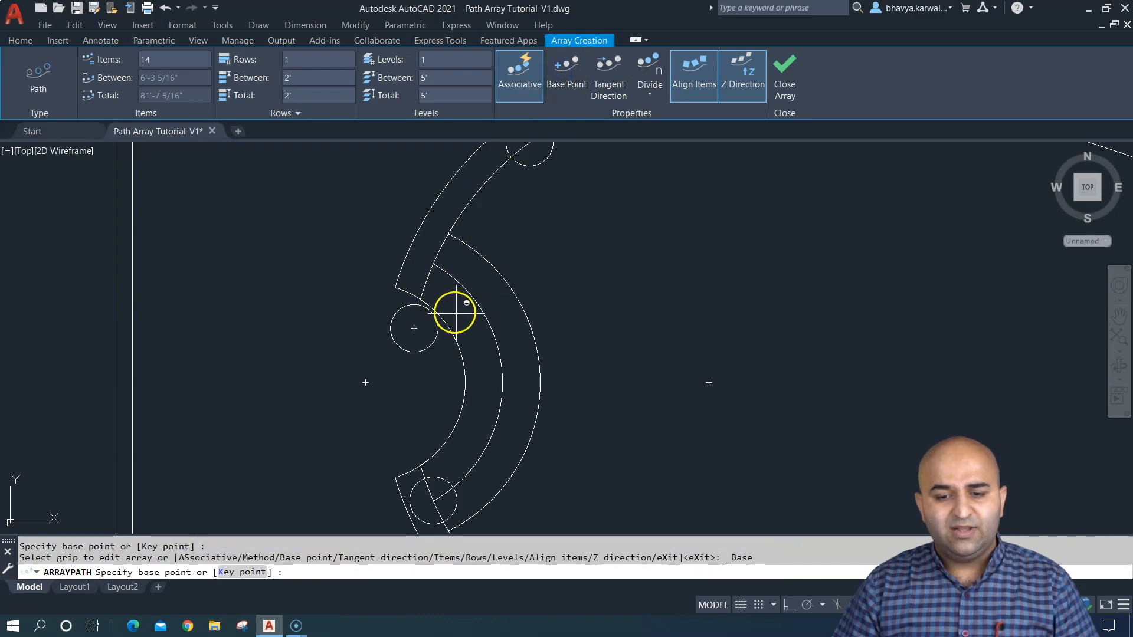
left_click(568, 342)
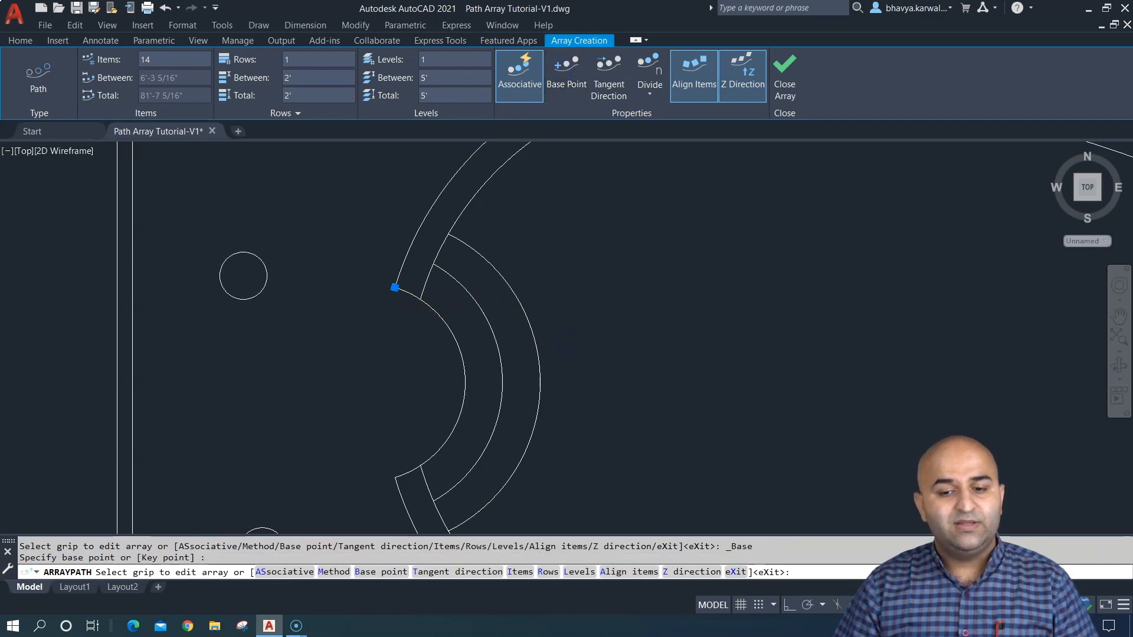
scroll(573, 322, "down", 4)
mouse_move(577, 307)
middle_mouse_down()
mouse_move(490, 362)
mouse_move(434, 327)
middle_mouse_up()
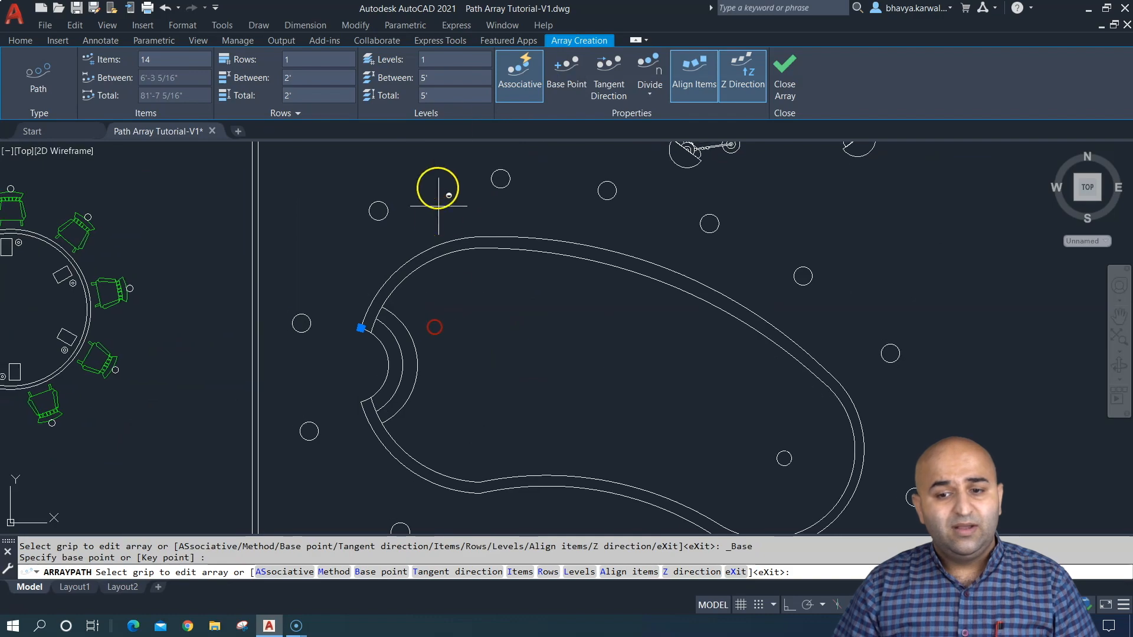
left_click(565, 70)
scroll(387, 317, "up", 4)
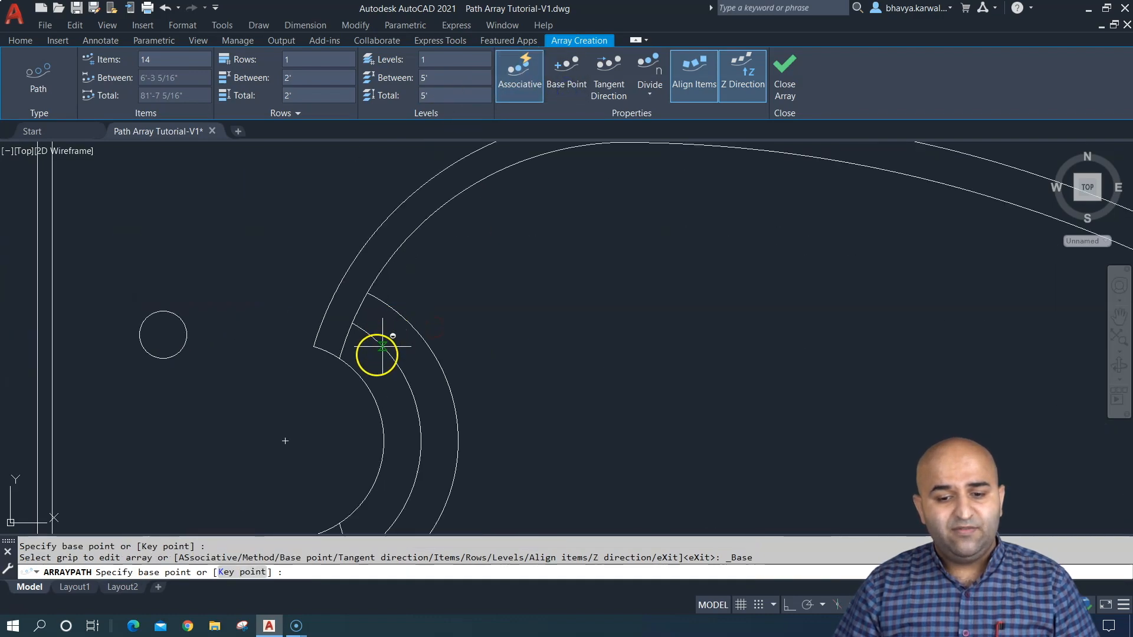
left_click(381, 376)
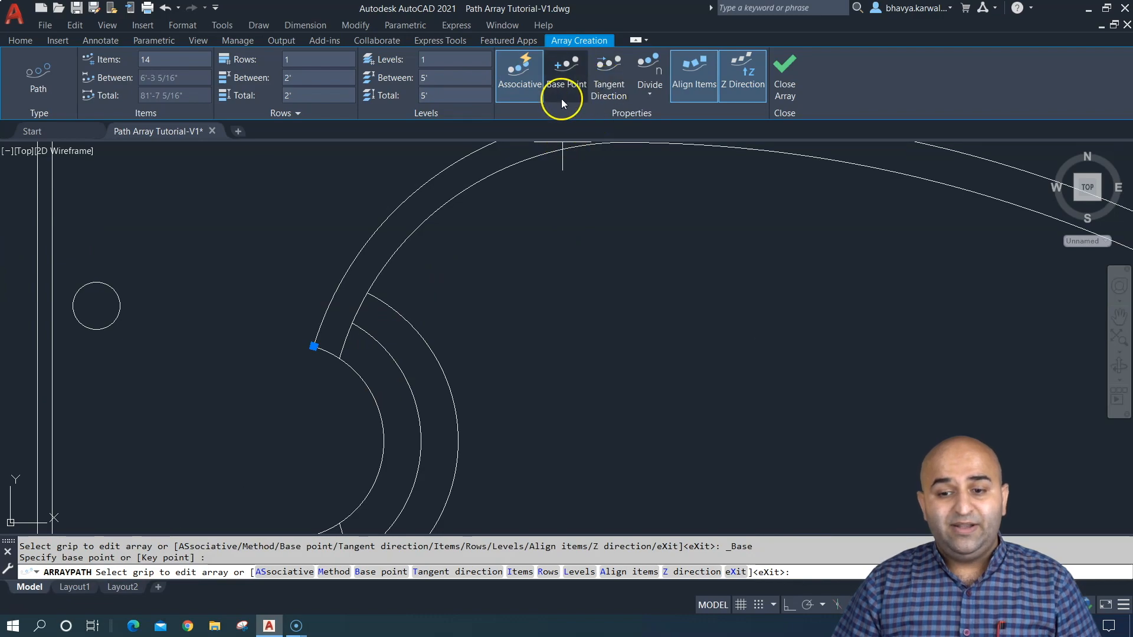
- Exit the array editing and undo the path array around the pool
key("Escape")
key("Escape")
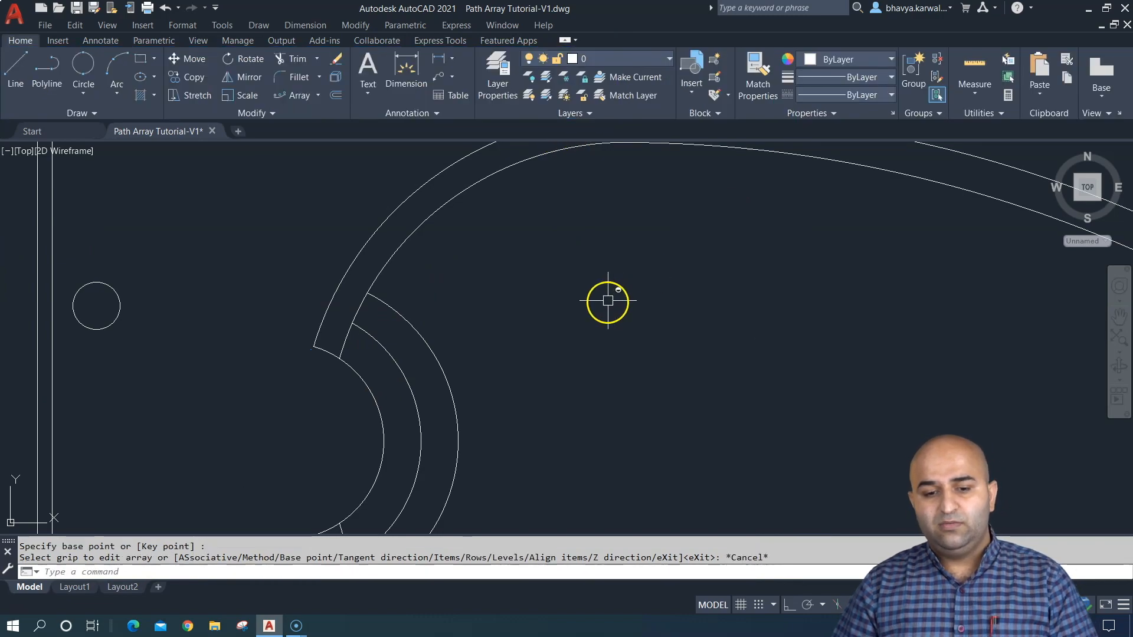
key("ctrl+z")
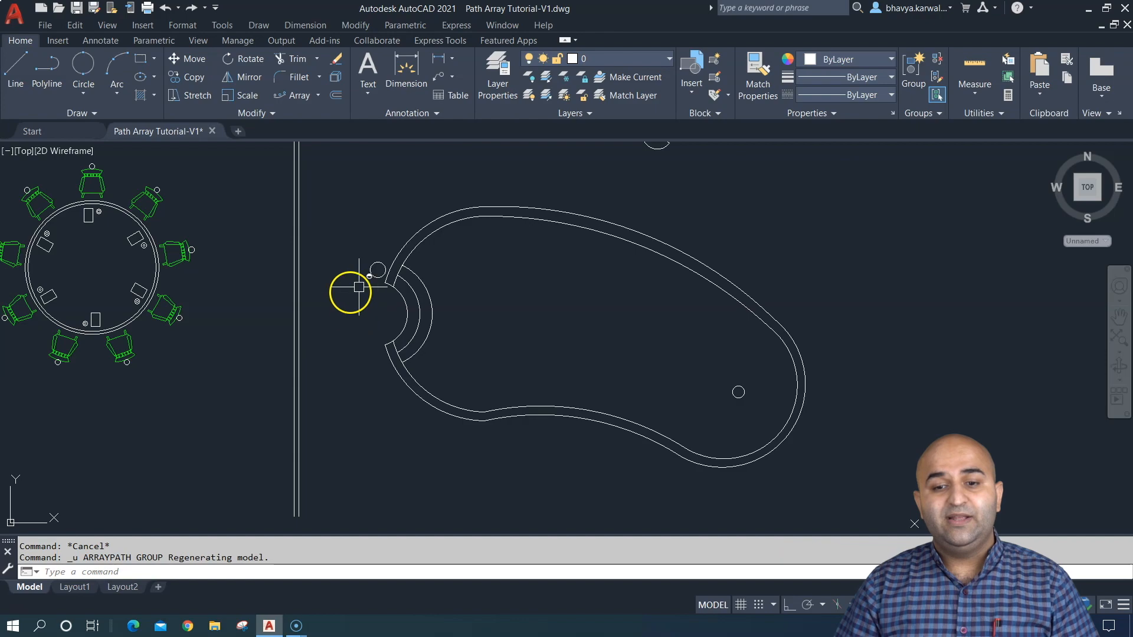
- Try a path array of the circle along the pool's outer outline, and undo it
scroll(349, 286, "up", 3)
type("ar")
key("Return")
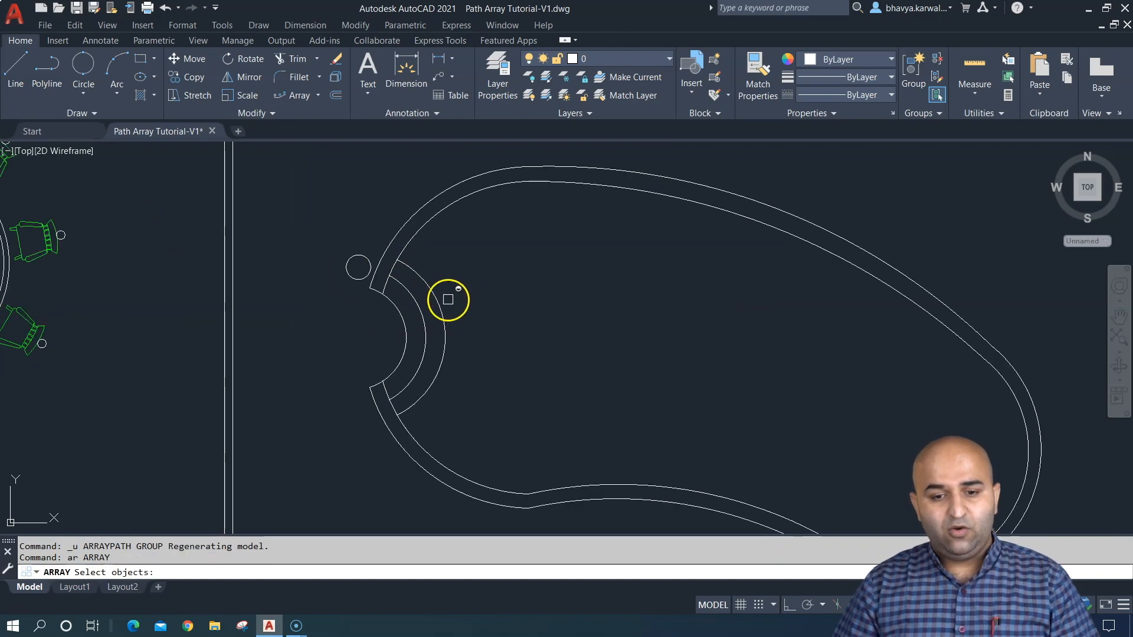
left_click(283, 234)
left_click(393, 316)
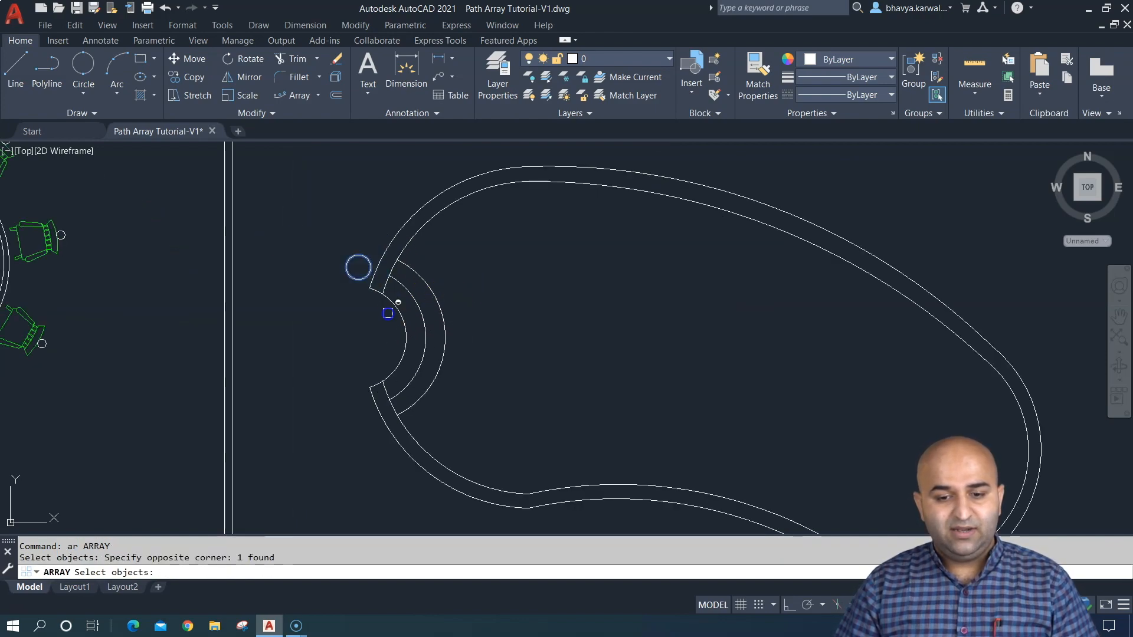
key("Return")
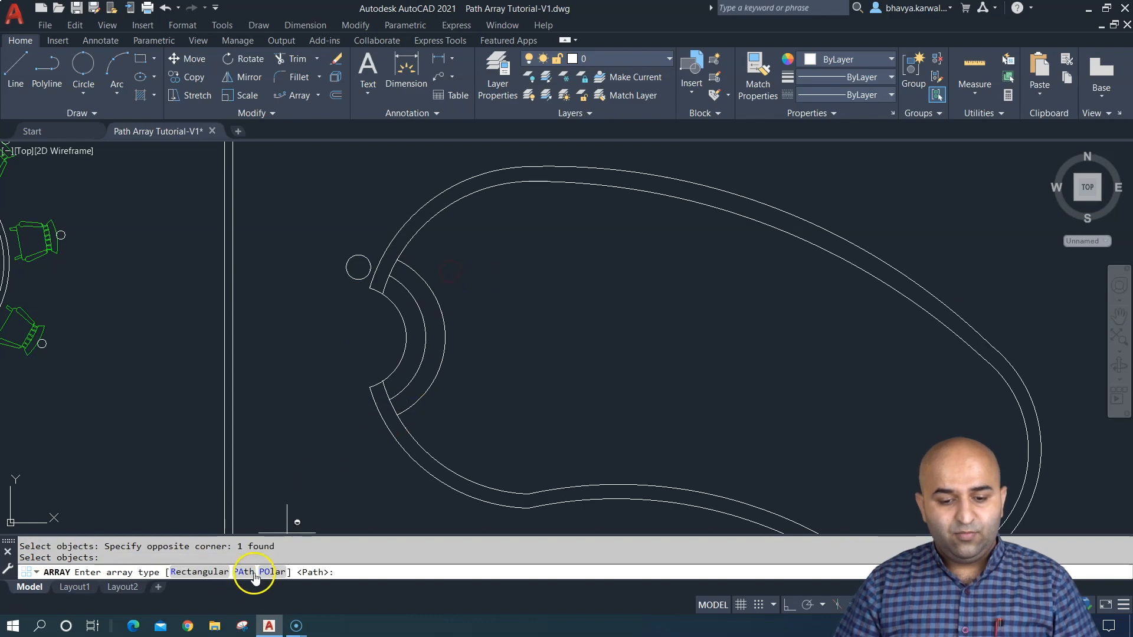
left_click(241, 572)
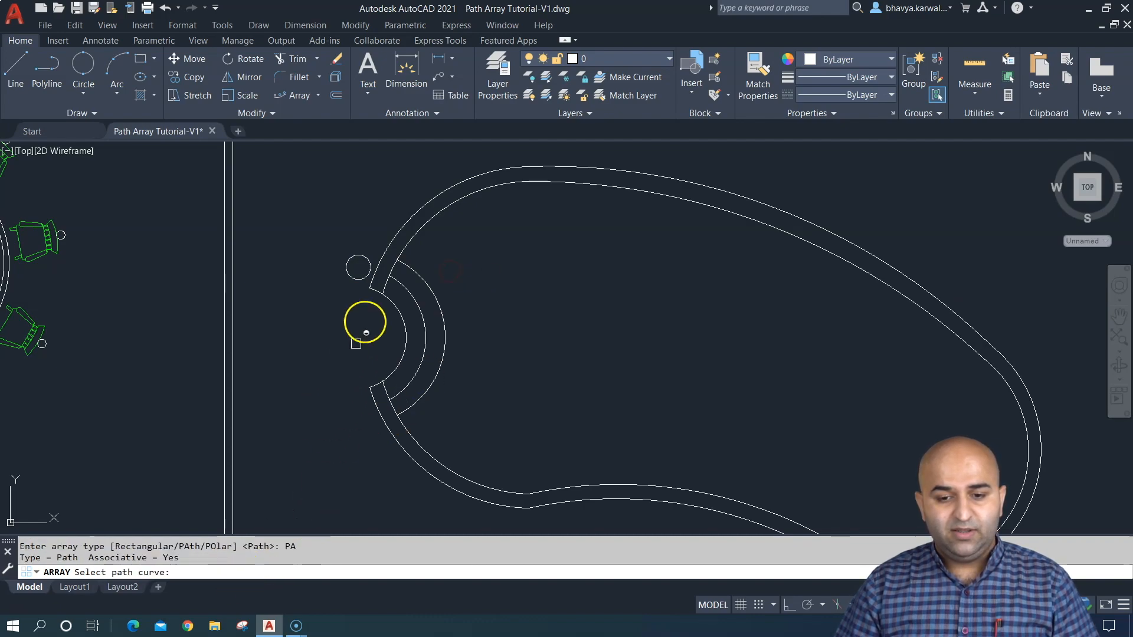
left_click(381, 269)
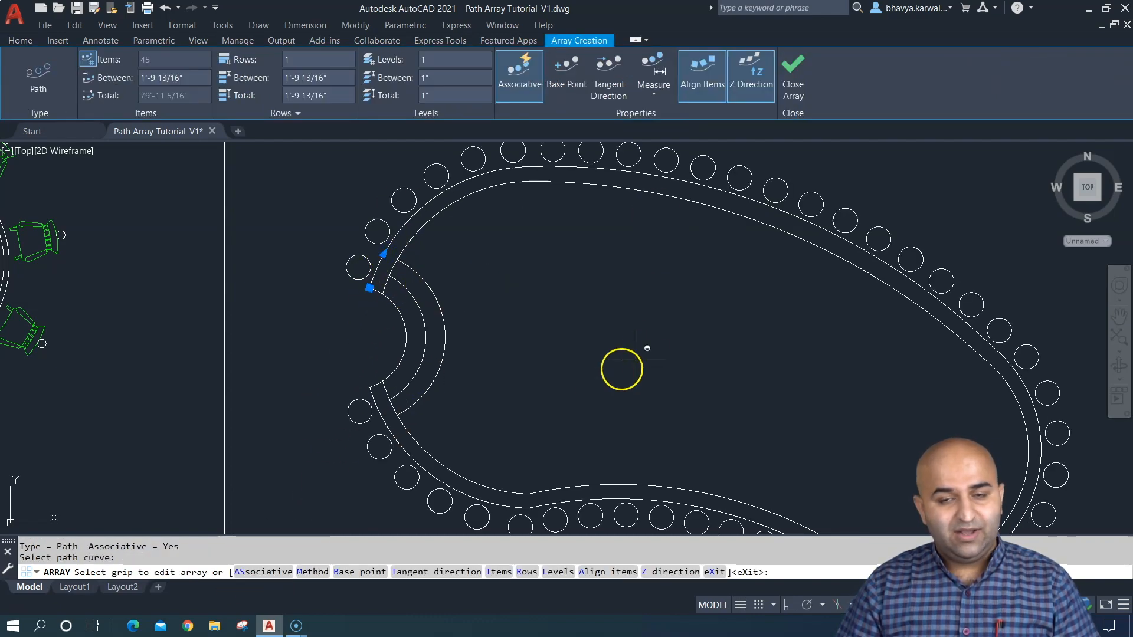
middle_click_drag(582, 369, 548, 360)
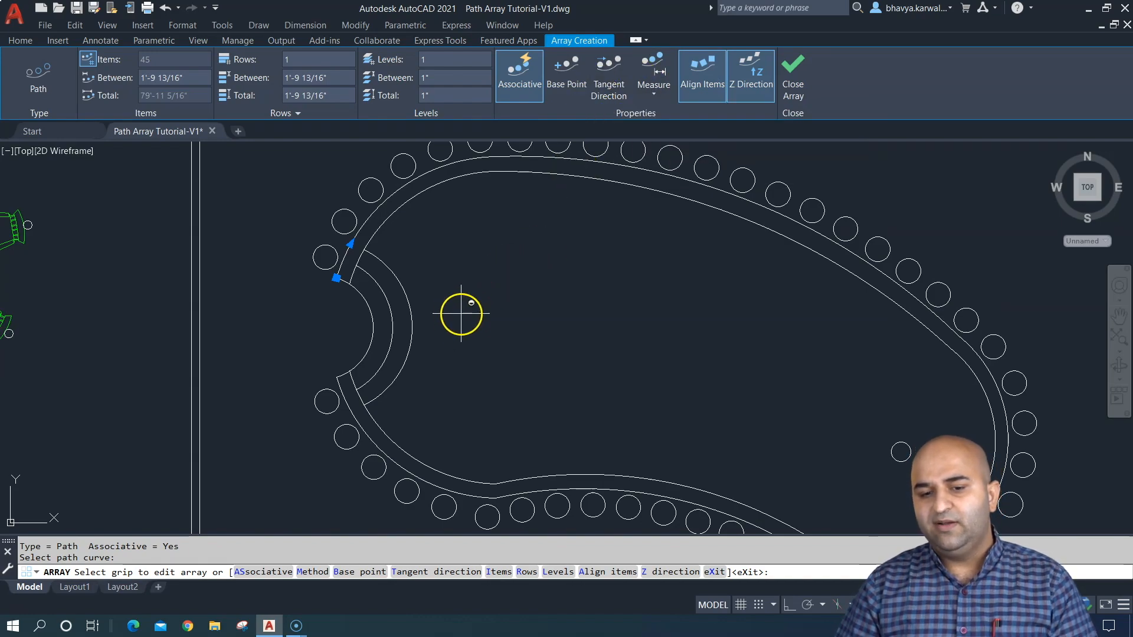
key("Escape")
key("ctrl+z")
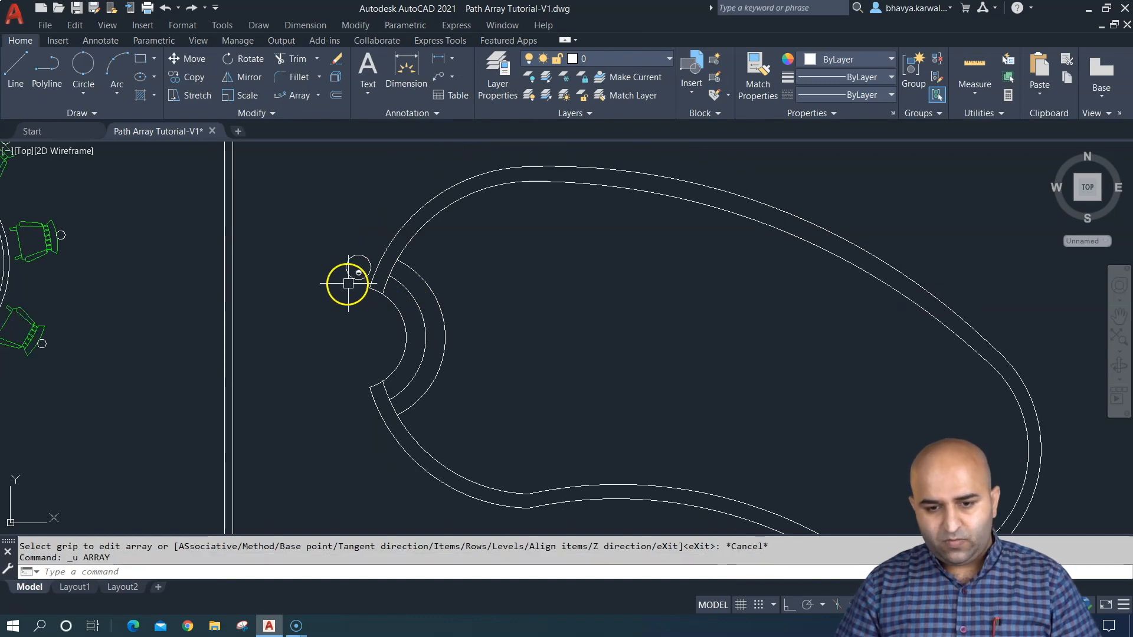
- Erase the circle beside the pool steps
left_click(358, 256)
key("Delete")
scroll(392, 309, "down", 5)
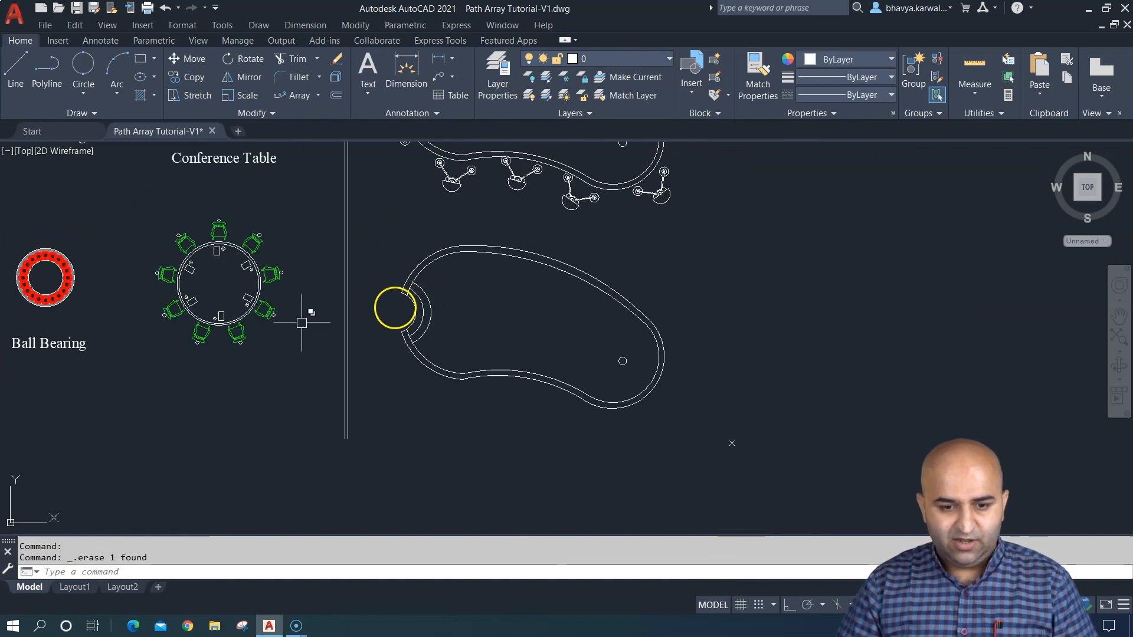
- Copy the round-seat chair beside the lower classroom layout to the clipboard, leaving out its desk
mouse_move(374, 316)
middle_mouse_down()
mouse_move(468, 442)
mouse_move(488, 435)
mouse_move(505, 401)
middle_mouse_up()
scroll(505, 401, "down", 3)
mouse_move(582, 405)
middle_mouse_down()
mouse_move(468, 362)
mouse_move(430, 385)
middle_mouse_up()
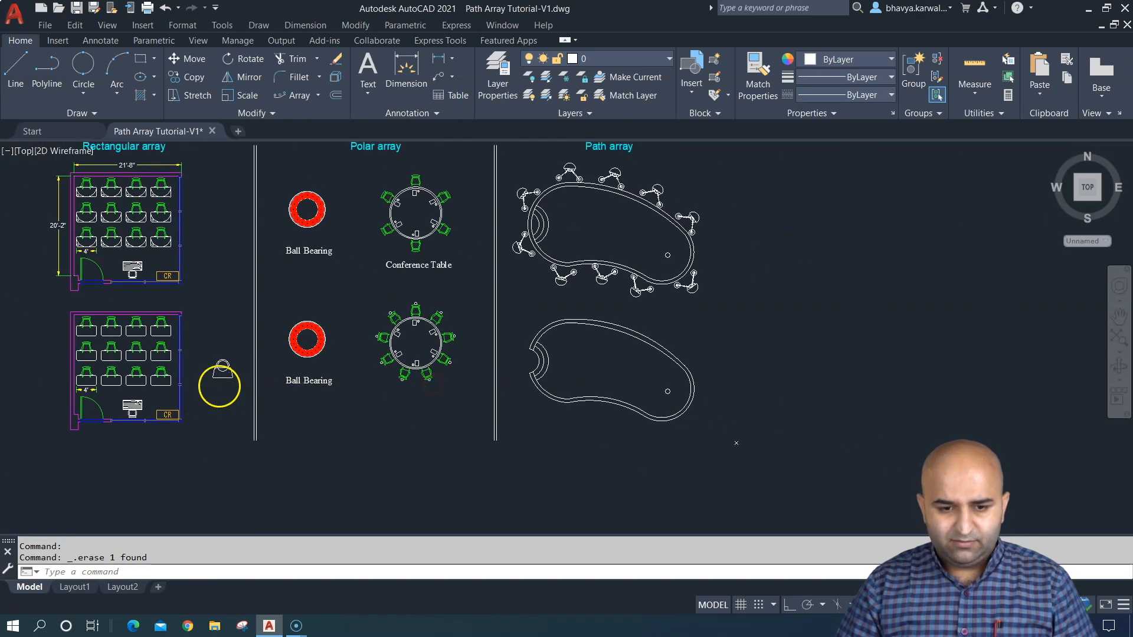
scroll(220, 380, "up", 10)
middle_click_drag(252, 302, 254, 361)
scroll(260, 313, "up", 2)
left_click(399, 182)
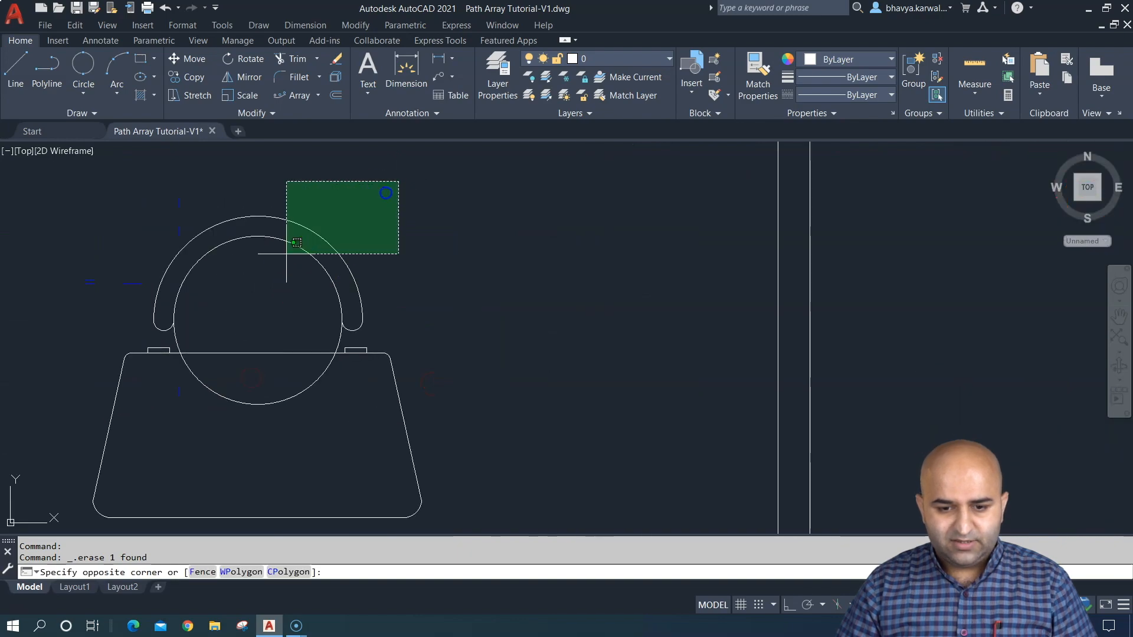
left_click(121, 345)
key("ctrl+c")
- Paste the copied chair as a block outside the lower pool, beside the upper wall end at the steps
key("ctrl+shift+v")
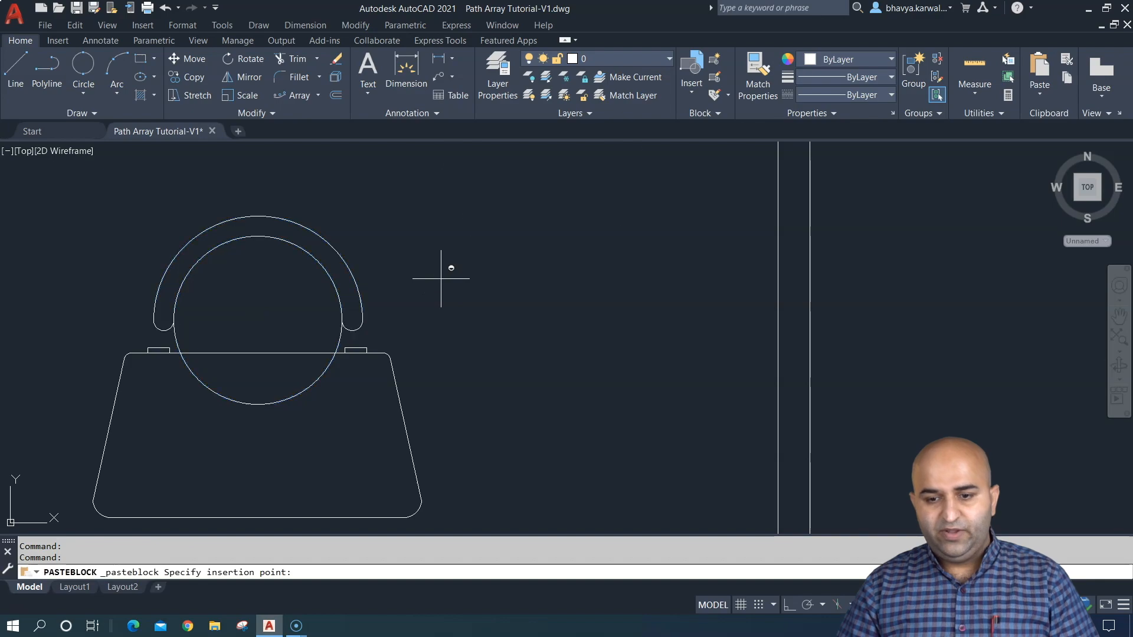
scroll(706, 374, "down", 10)
middle_click_drag(1015, 340, 225, 300)
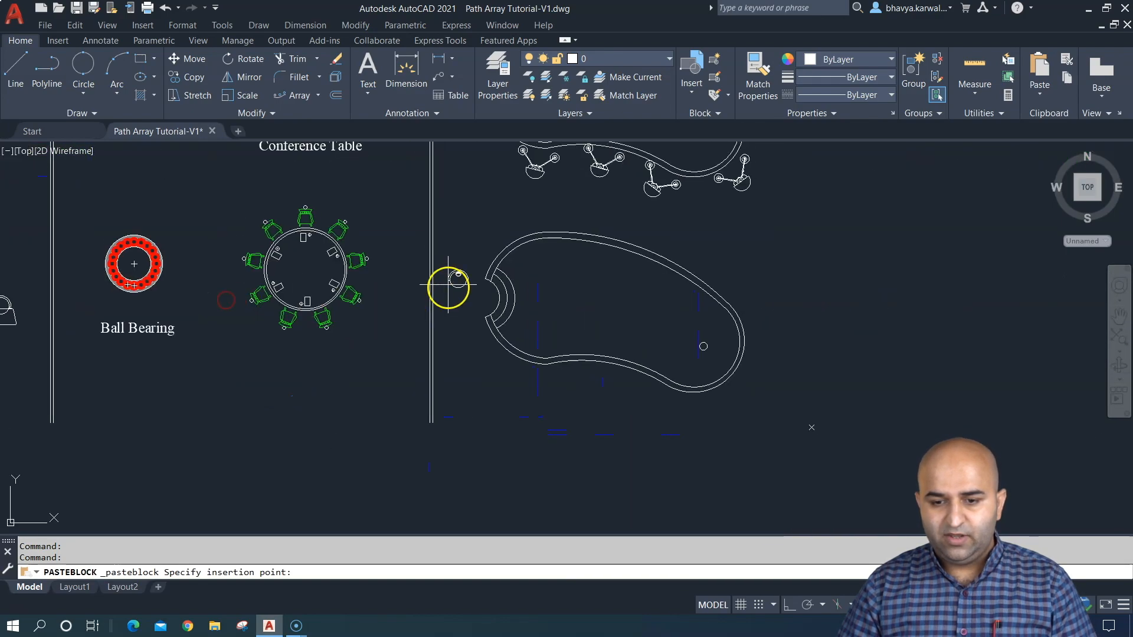
scroll(448, 286, "up", 7)
mouse_move(579, 285)
middle_mouse_down()
mouse_move(520, 316)
mouse_move(369, 351)
middle_mouse_up()
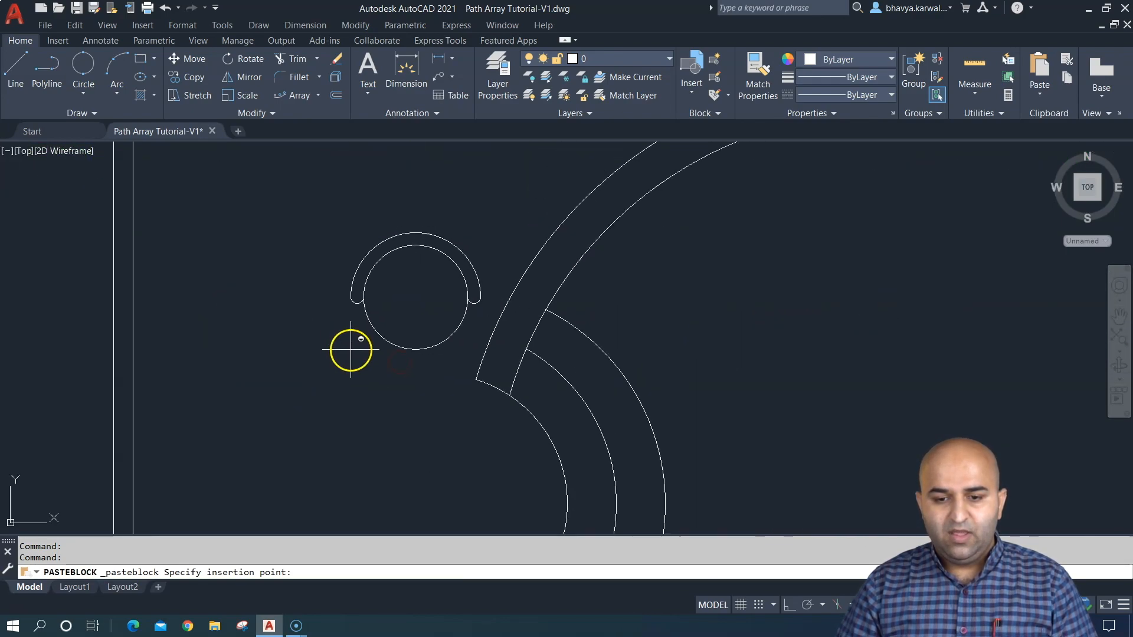
left_click(345, 342)
- Rotate the pasted chair about its seat centre so its backrest faces away from the pool
type("ro")
key("Return")
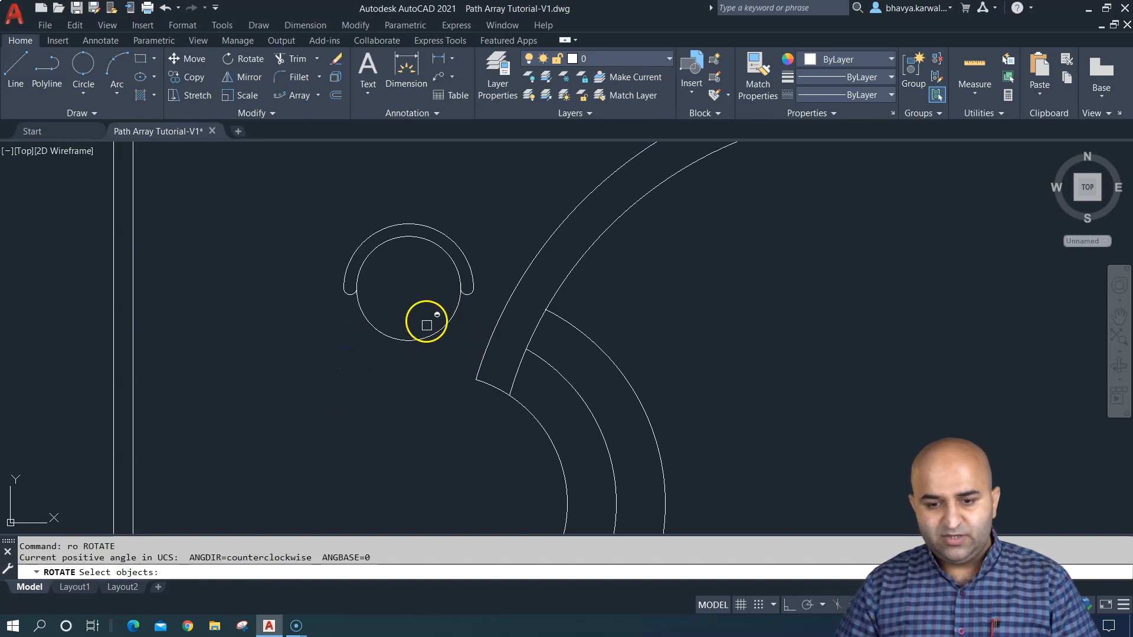
left_click(435, 375)
left_click(349, 285)
key("Return")
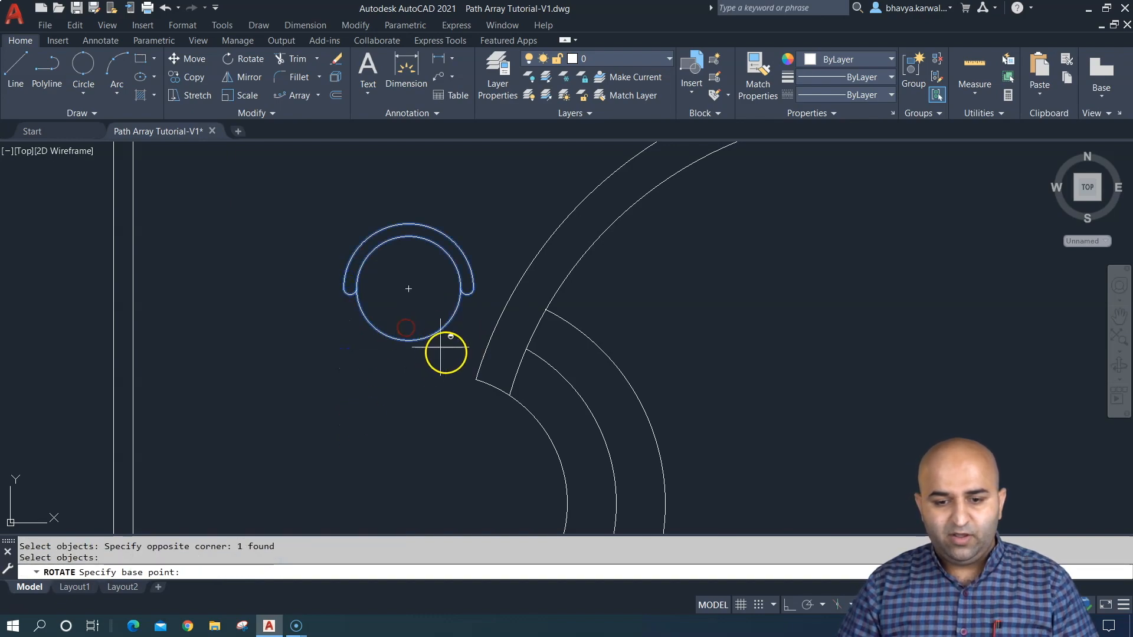
left_click(409, 288)
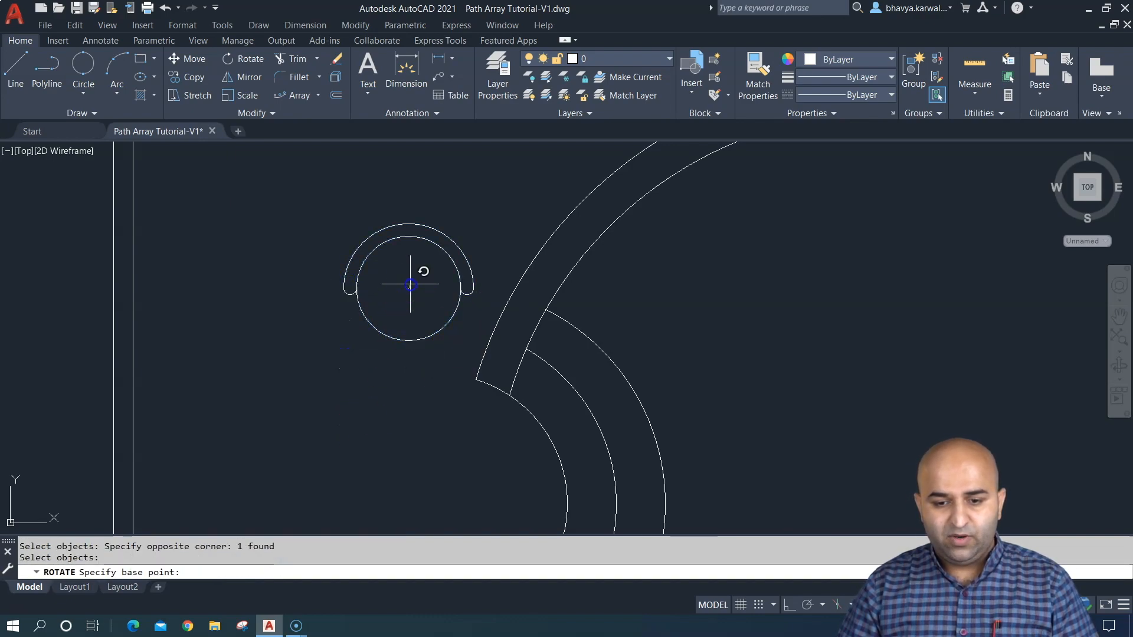
left_click(463, 197)
- Create a path array of the rotated chair block along the lower pool's outer outline
scroll(476, 227, "down", 3)
mouse_move(589, 289)
middle_mouse_down()
mouse_move(409, 313)
mouse_move(392, 271)
middle_mouse_up()
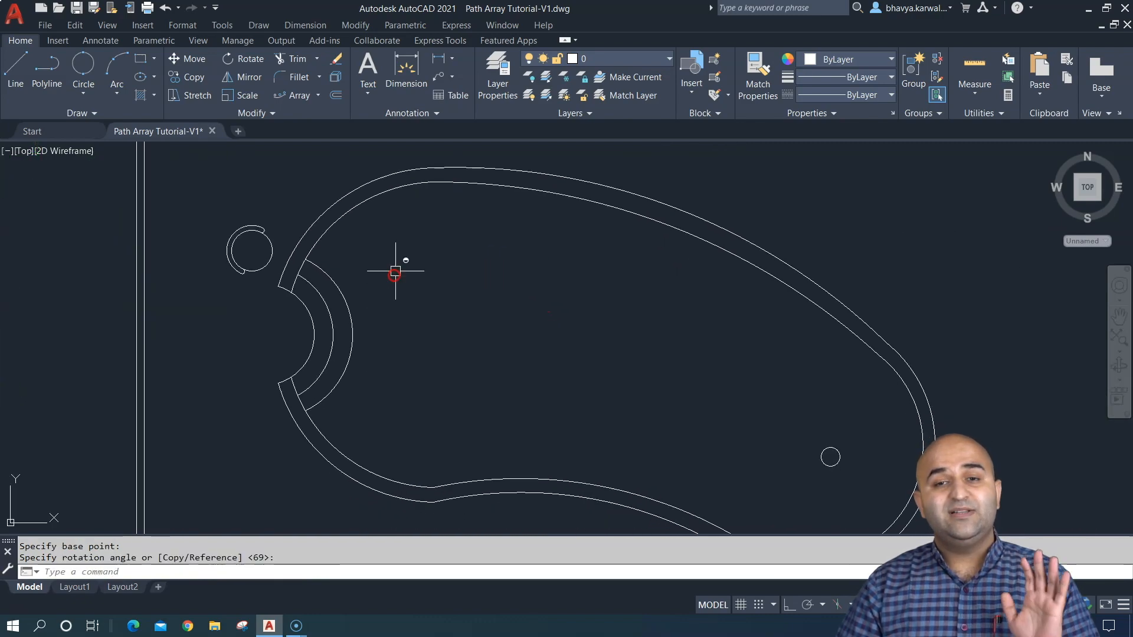
key("Escape")
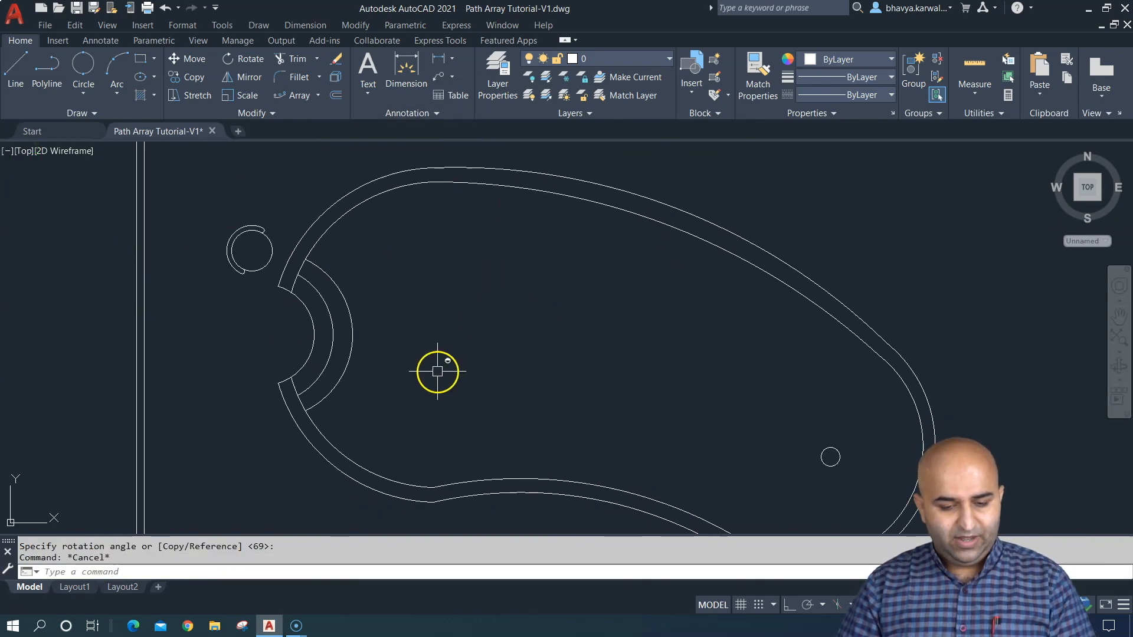
type("ar")
key("Return")
left_click(271, 201)
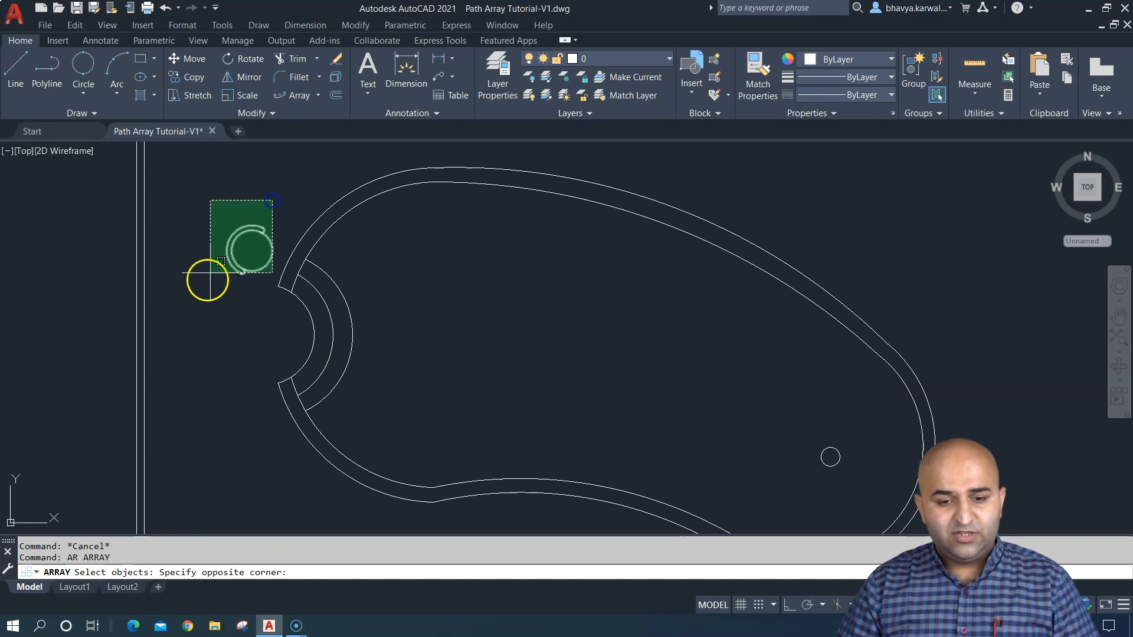
left_click(198, 284)
right_click(218, 206)
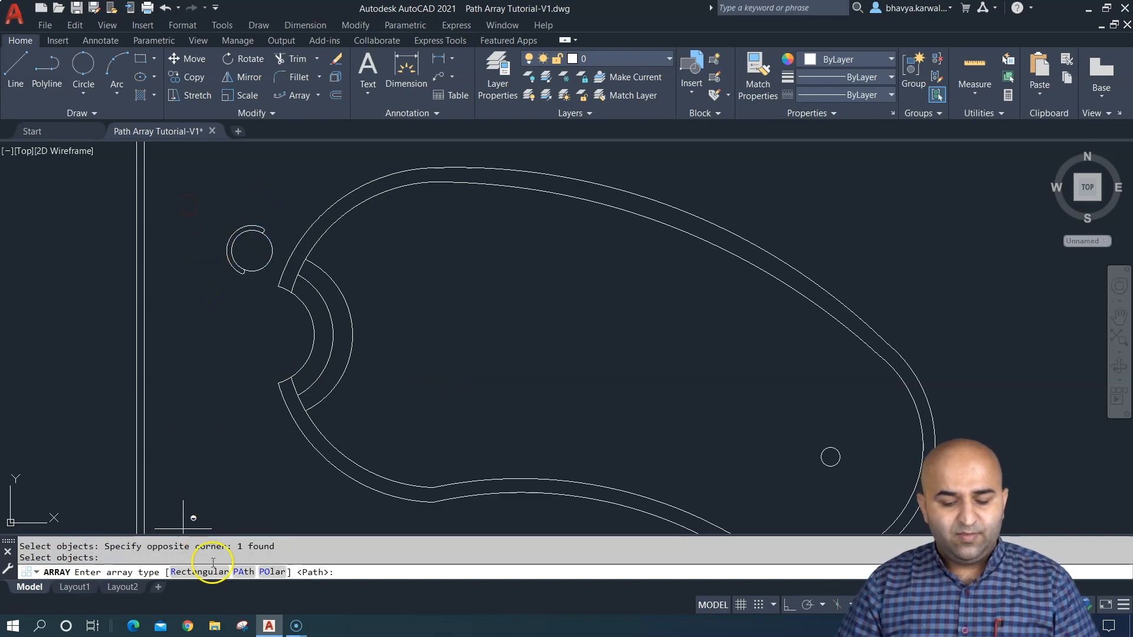
left_click(244, 572)
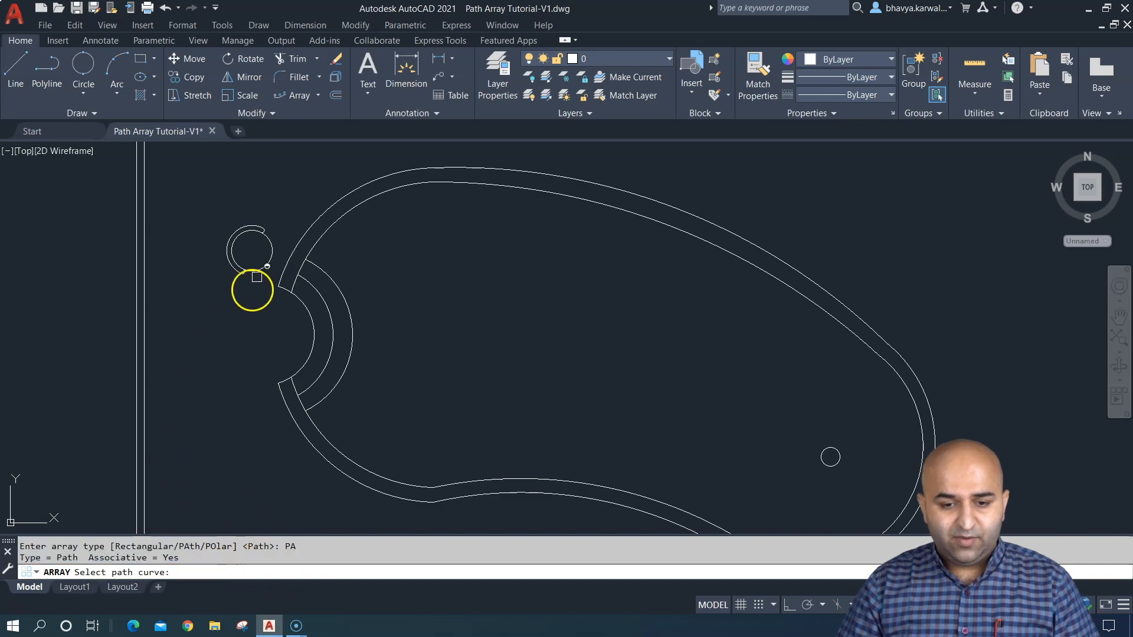
left_click(293, 247)
scroll(462, 316, "down", 2)
middle_click_drag(463, 316, 471, 318)
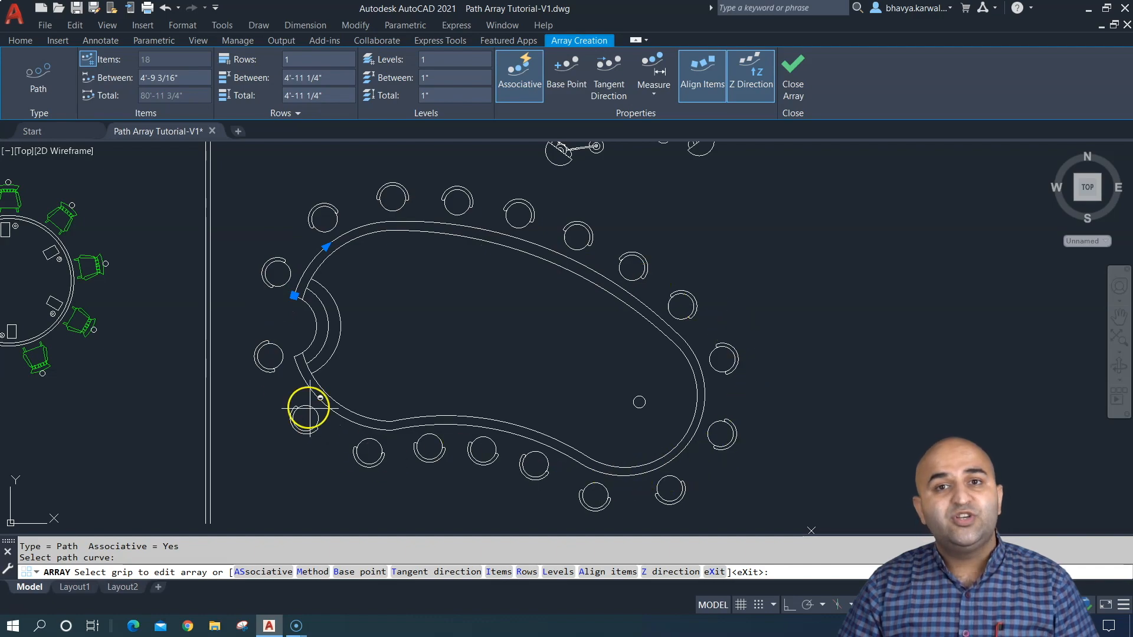
- Switch off Align Items for the chair array to compare the orientation, and switch it back on
left_click(694, 84)
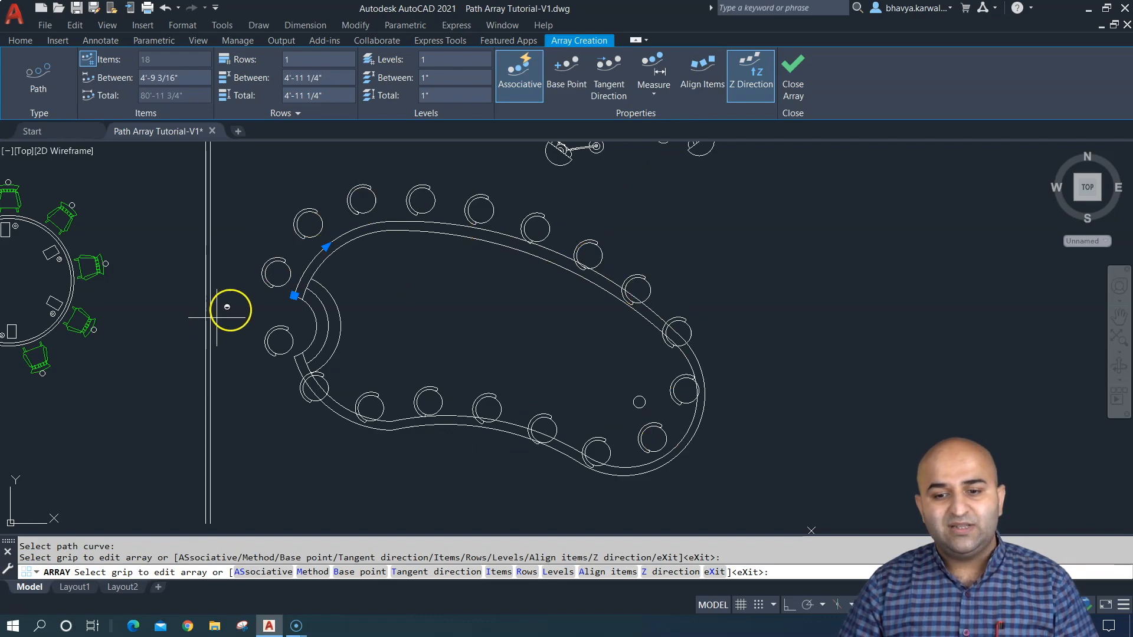
left_click(695, 80)
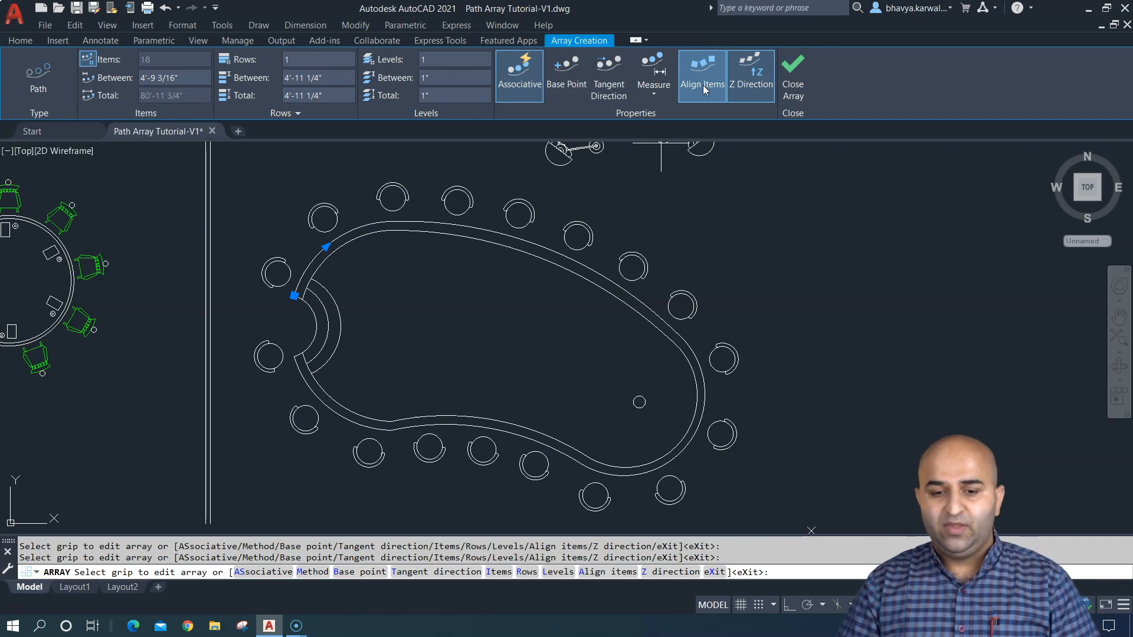
- Define the chair array's tangent direction from the path's start point at the steps up to a point above the pool outline
left_click(611, 81)
scroll(295, 294, "up", 3)
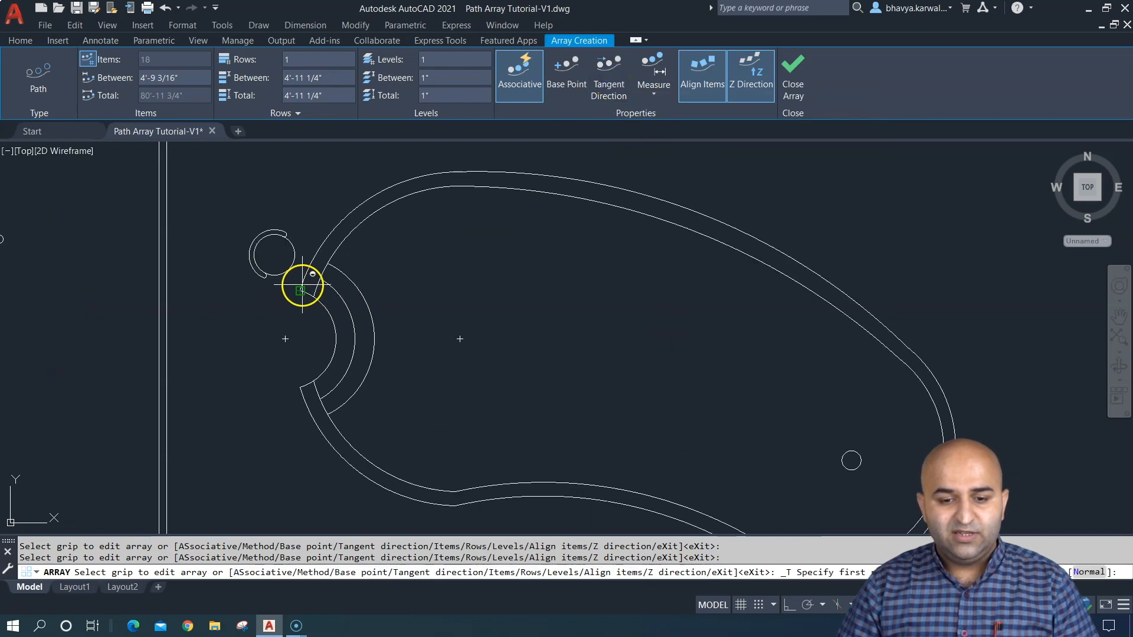
left_click(301, 290)
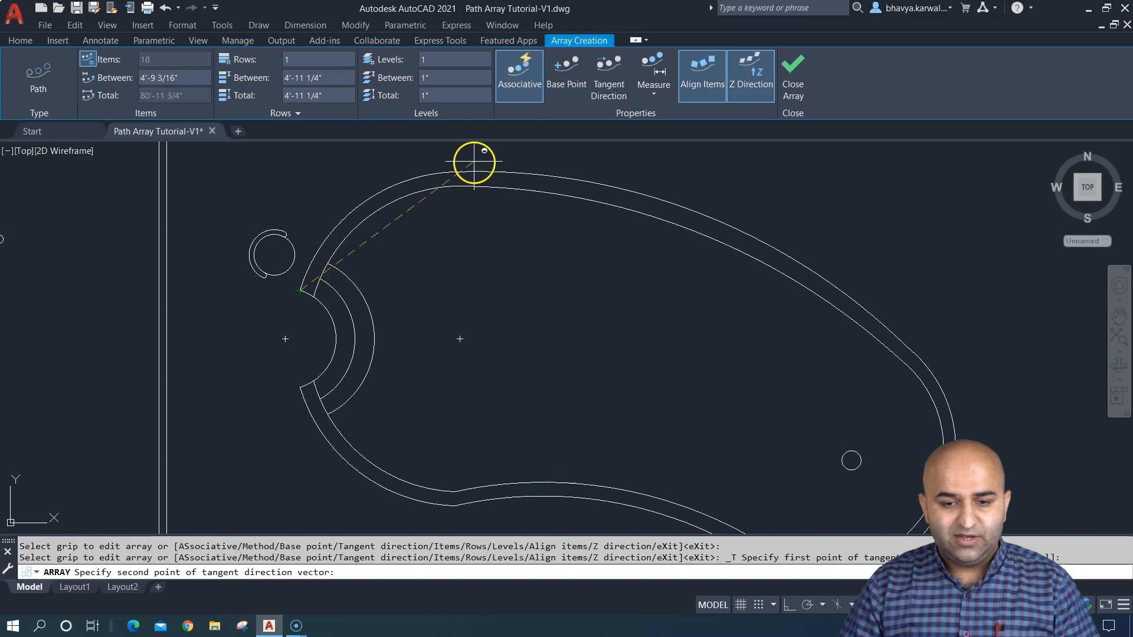
scroll(457, 165, "down", 3)
scroll(446, 265, "up", 4)
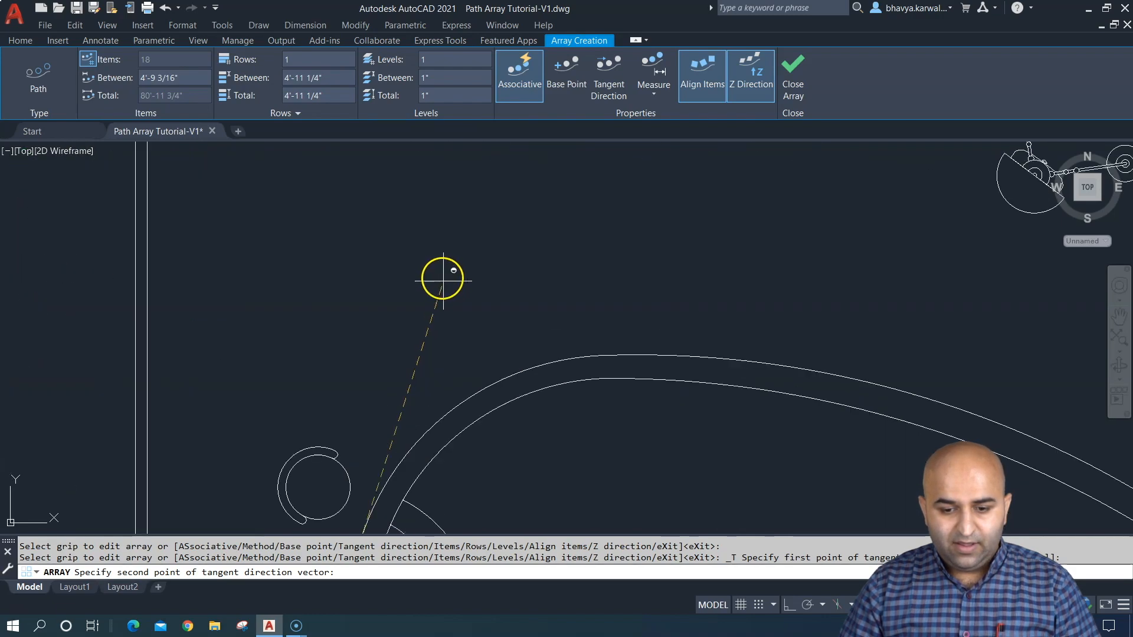
left_click(443, 295)
scroll(505, 293, "down", 6)
middle_click_drag(516, 331, 569, 303)
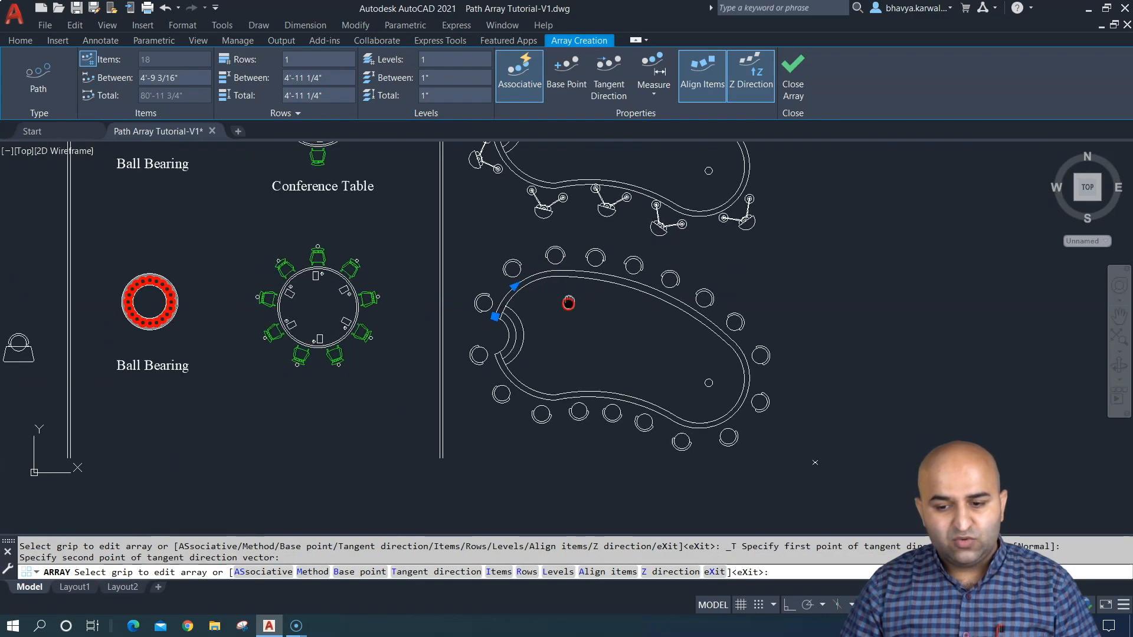
- Reverse the chair array's tangent direction by defining it from the path's start point down toward the area below the steps
scroll(553, 308, "up", 2)
left_click(607, 76)
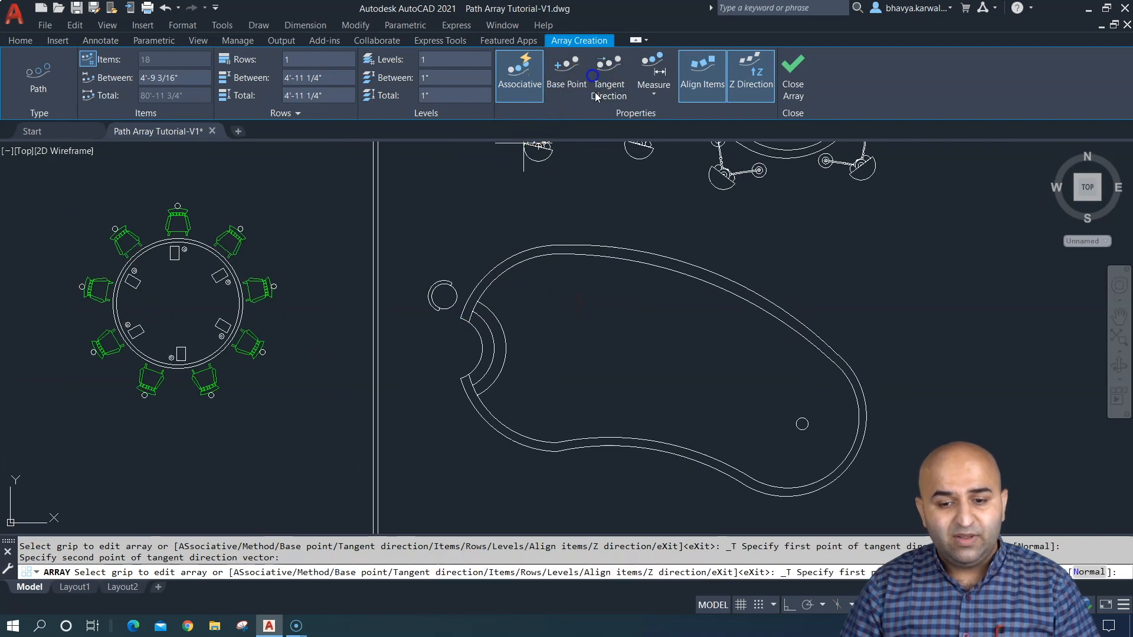
left_click(434, 412)
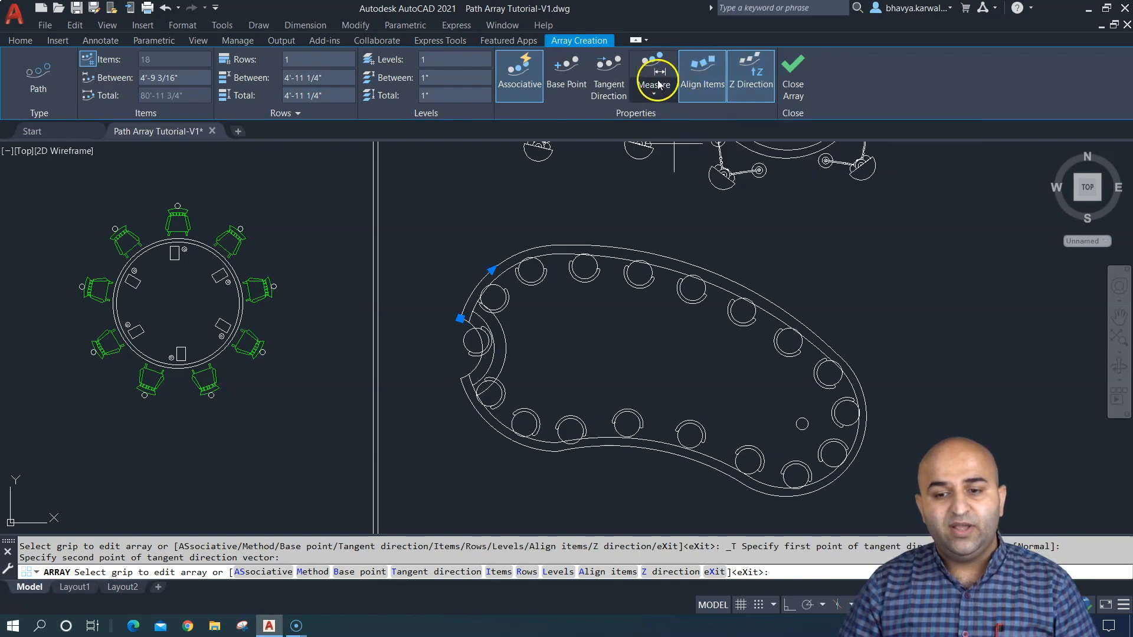
- Redefine the tangent direction upward from the path's start point so the chairs sit outside the pool, and finish the array
left_click(608, 78)
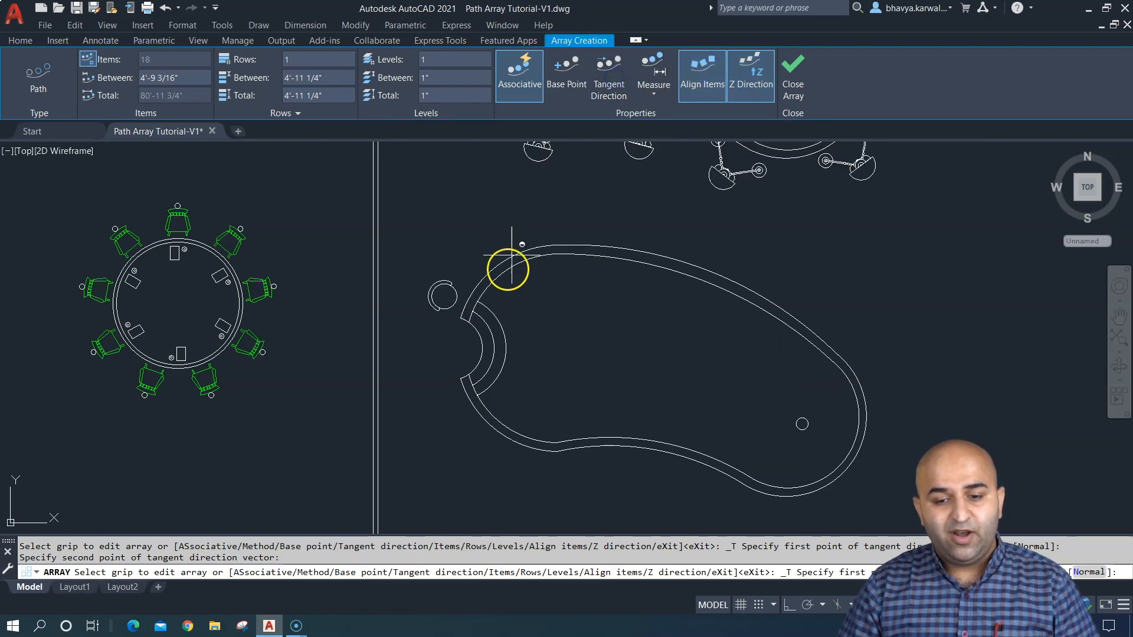
left_click(460, 320)
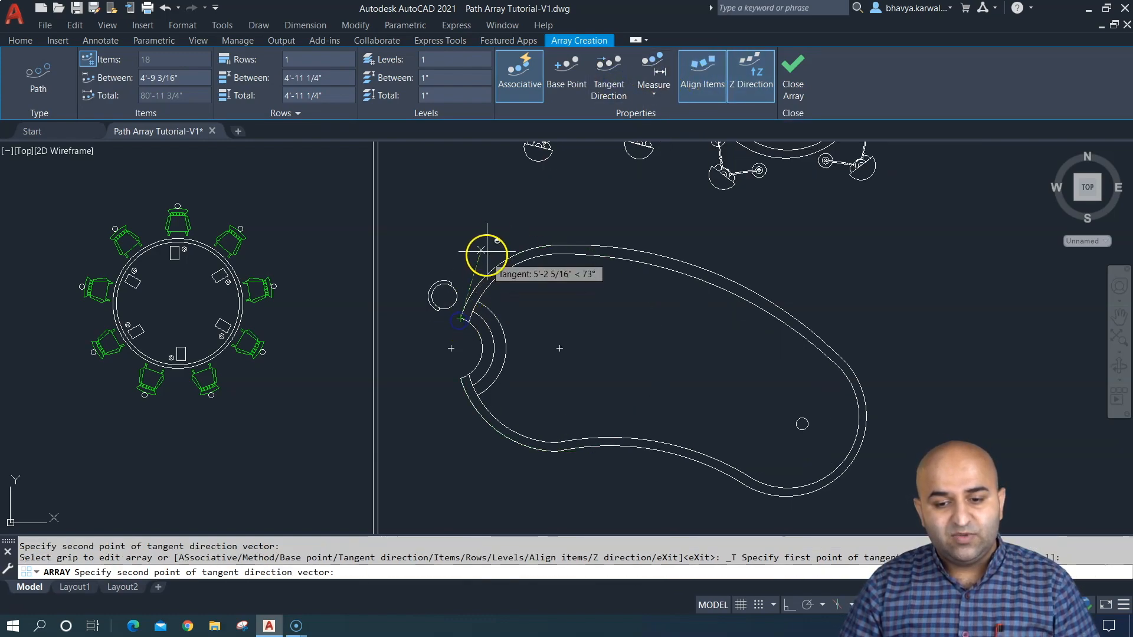
left_click(490, 222)
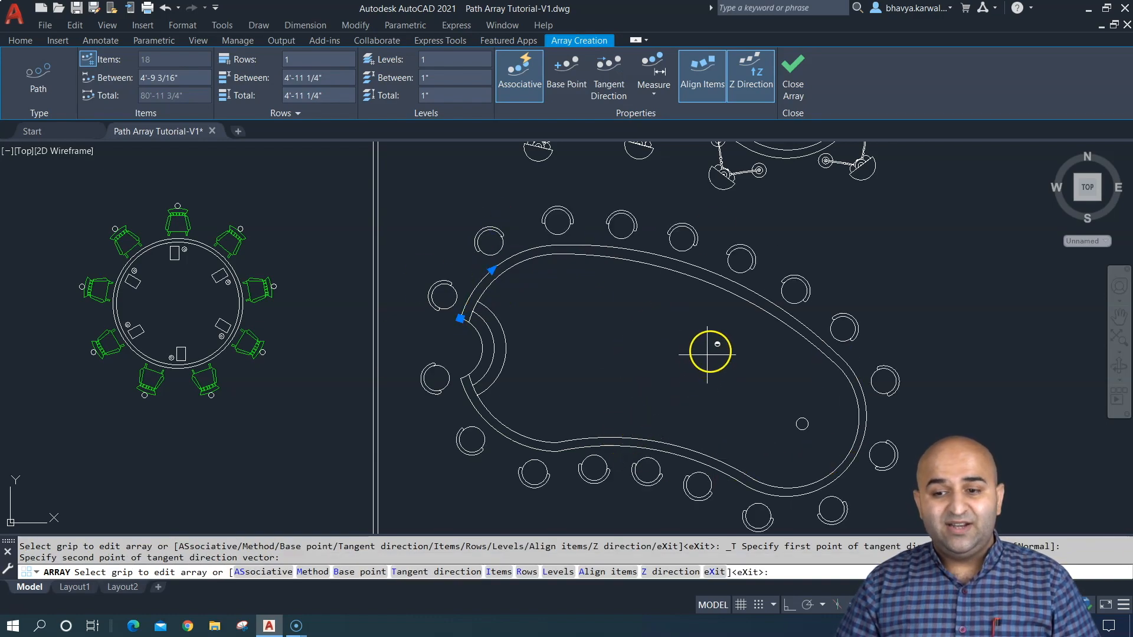
left_click(792, 72)
- Draw a wavy seven-point spline in the empty area to the right of the two pools
scroll(643, 363, "down", 4)
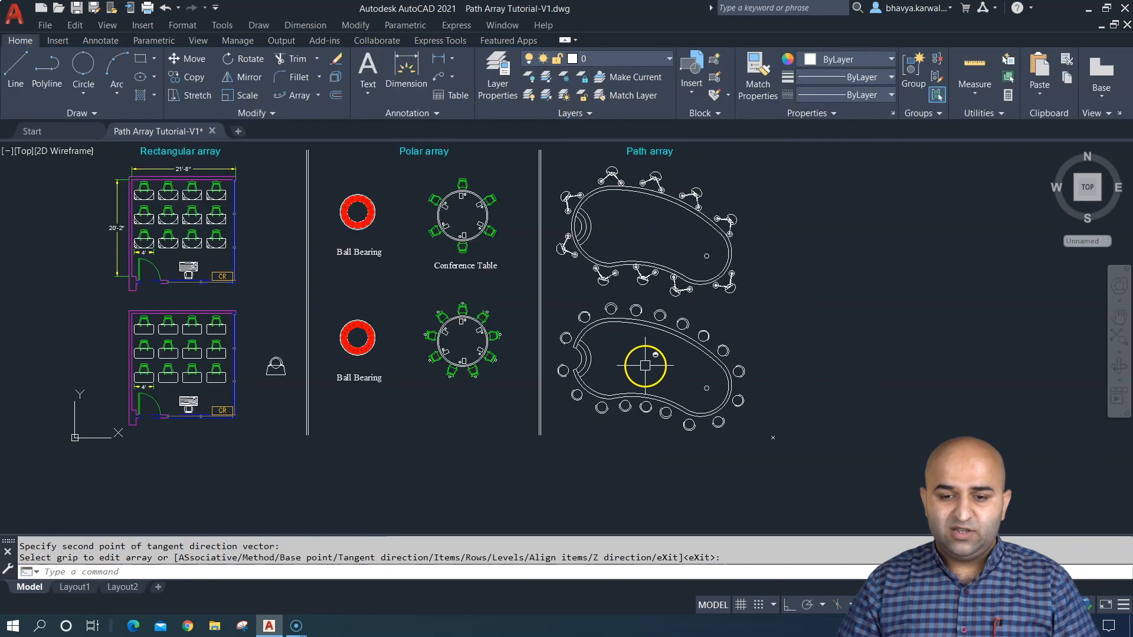
mouse_move(646, 366)
middle_mouse_down()
mouse_move(510, 325)
mouse_move(182, 385)
middle_mouse_up()
scroll(347, 348, "up", 5)
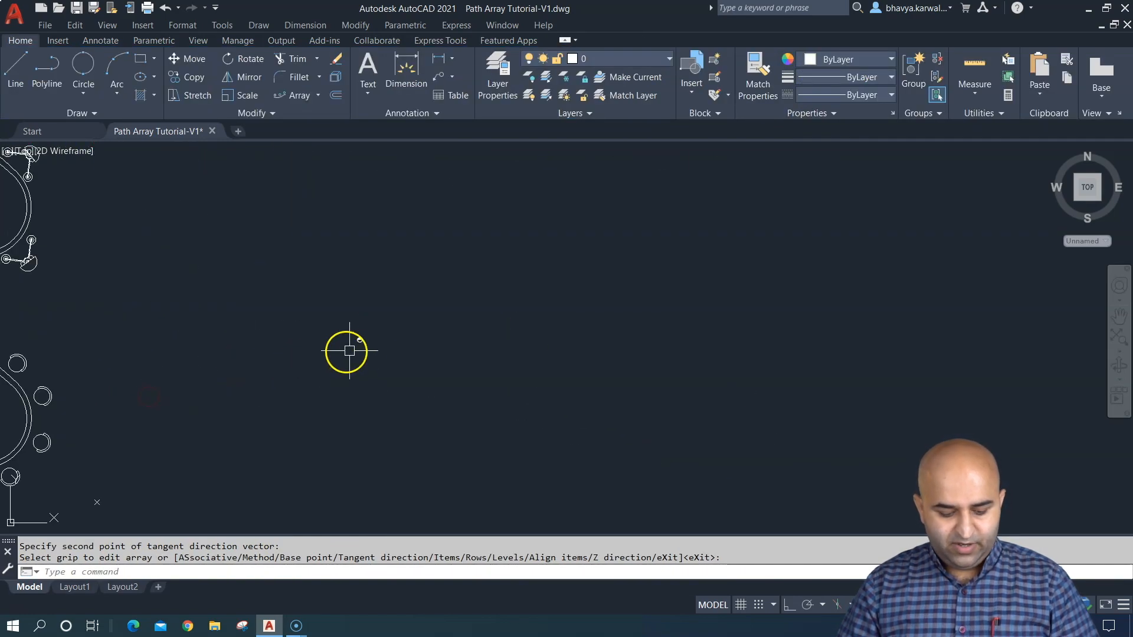
key("Return")
left_click(313, 390)
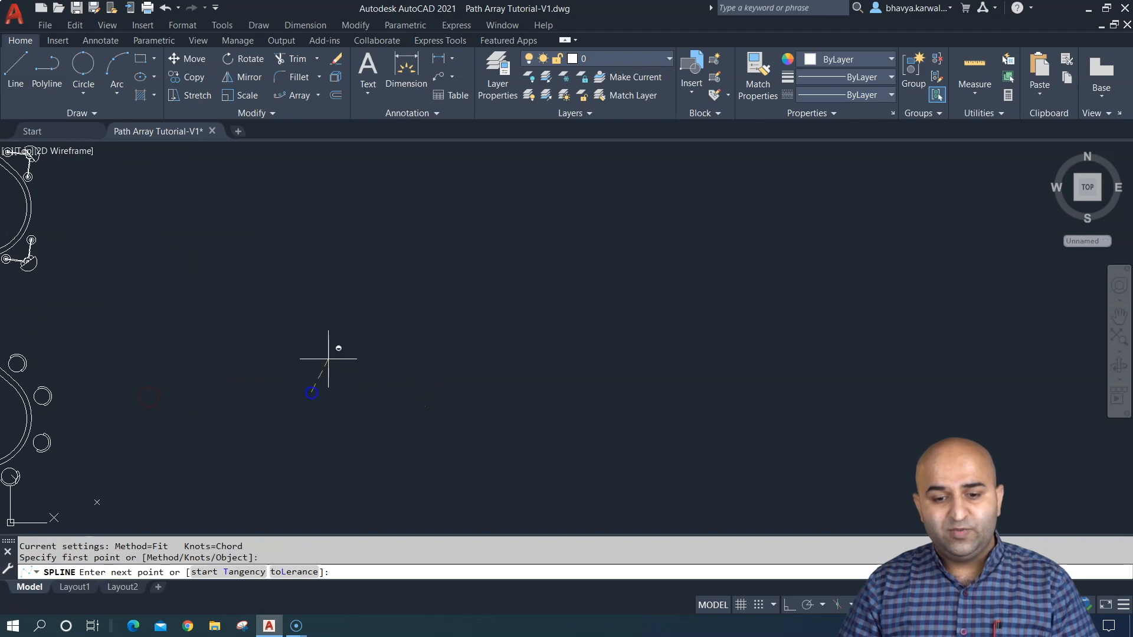
left_click(381, 304)
left_click(472, 367)
left_click(567, 285)
left_click(664, 324)
left_click(714, 255)
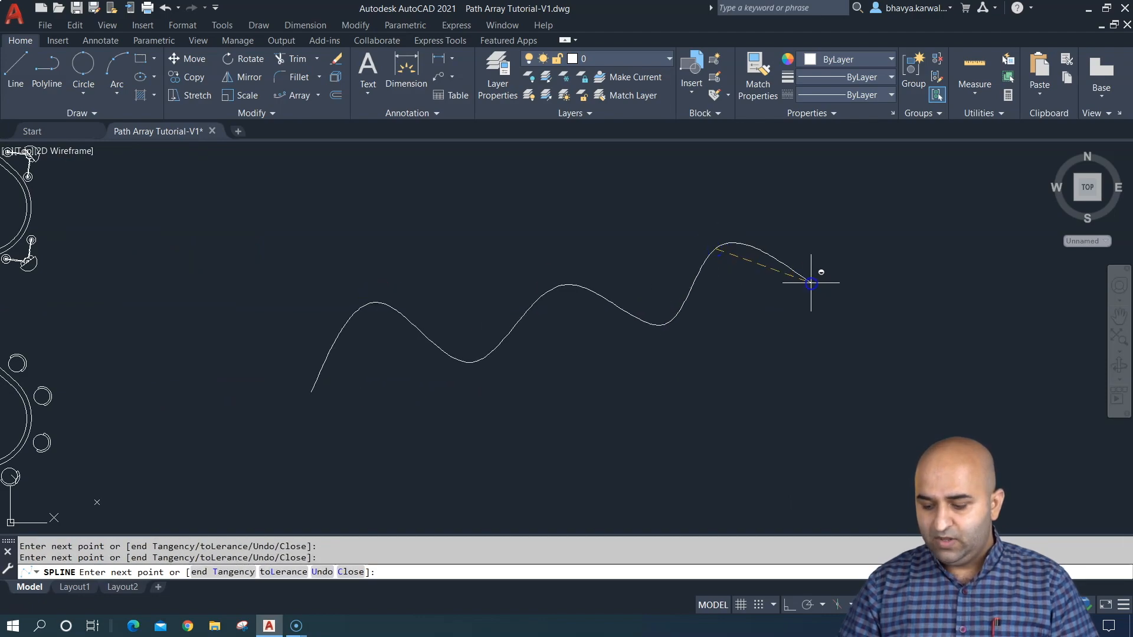
left_click(810, 283)
key("Return")
key("Return")
key("Escape")
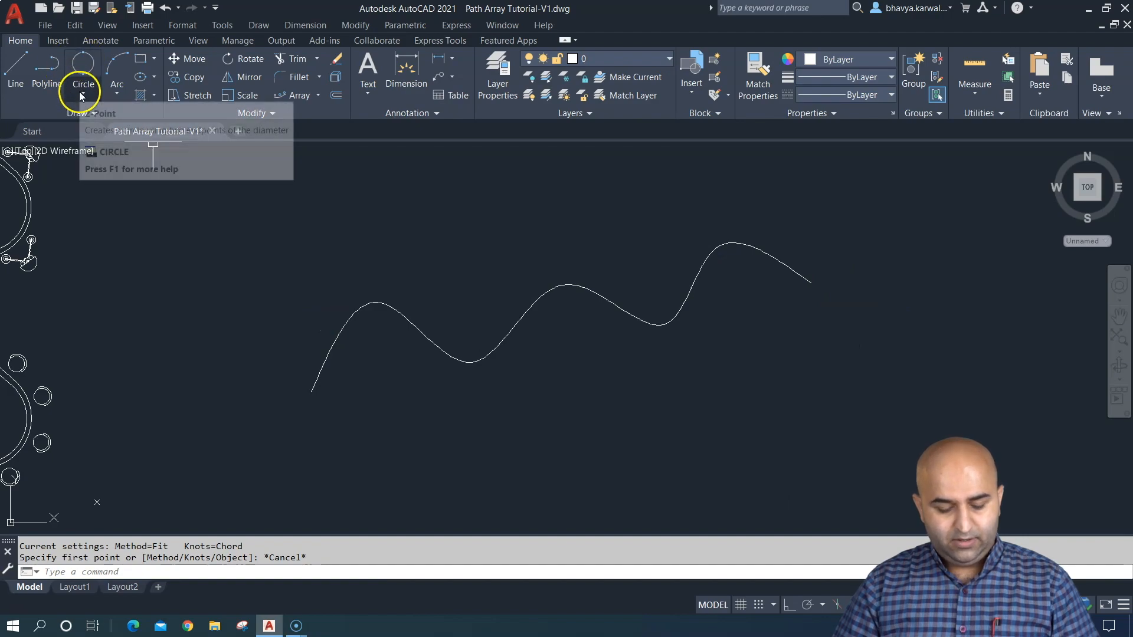
- Draw a small circle centred on the spline's left endpoint
type("c")
key("Return")
left_click(311, 392)
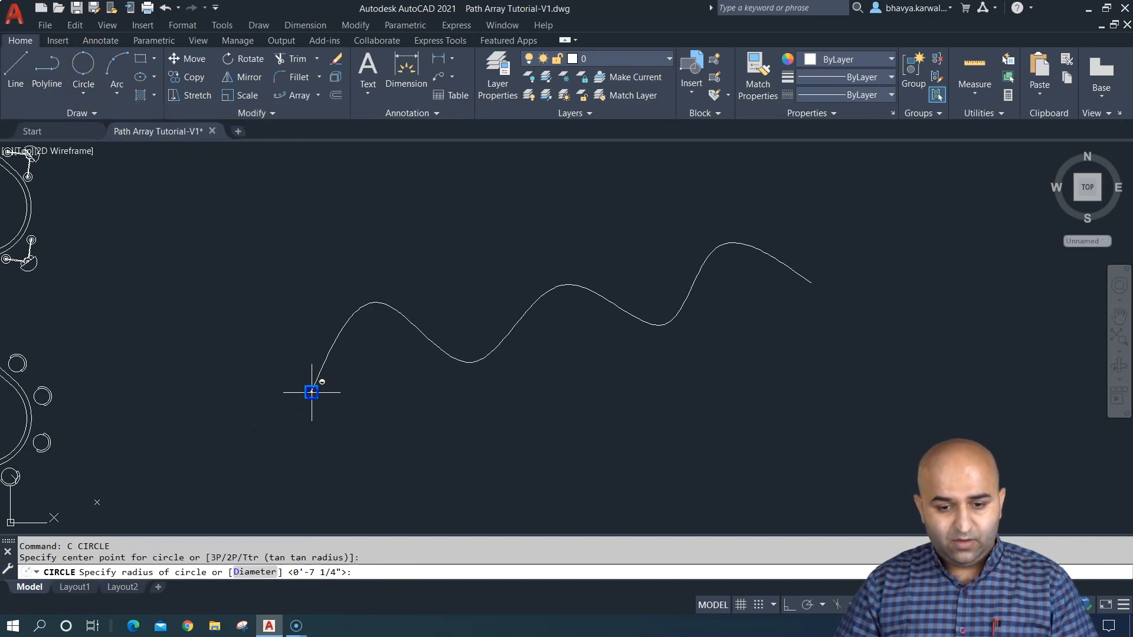
left_click(324, 412)
key("Escape")
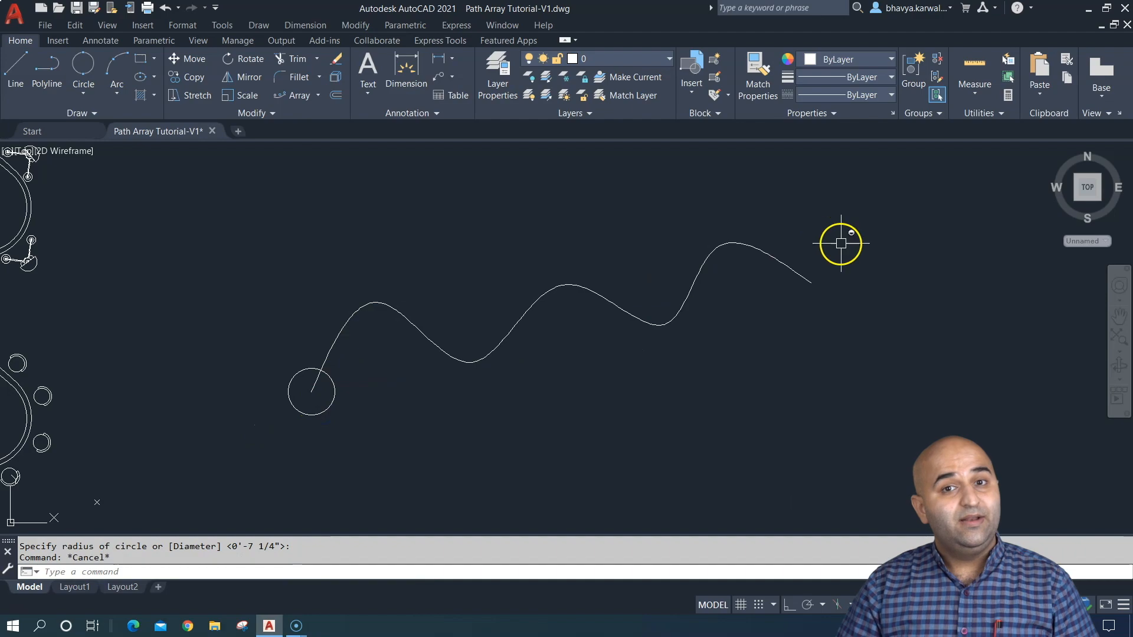
- Create a path array of the circle along the wavy spline
type("ar")
key("Return")
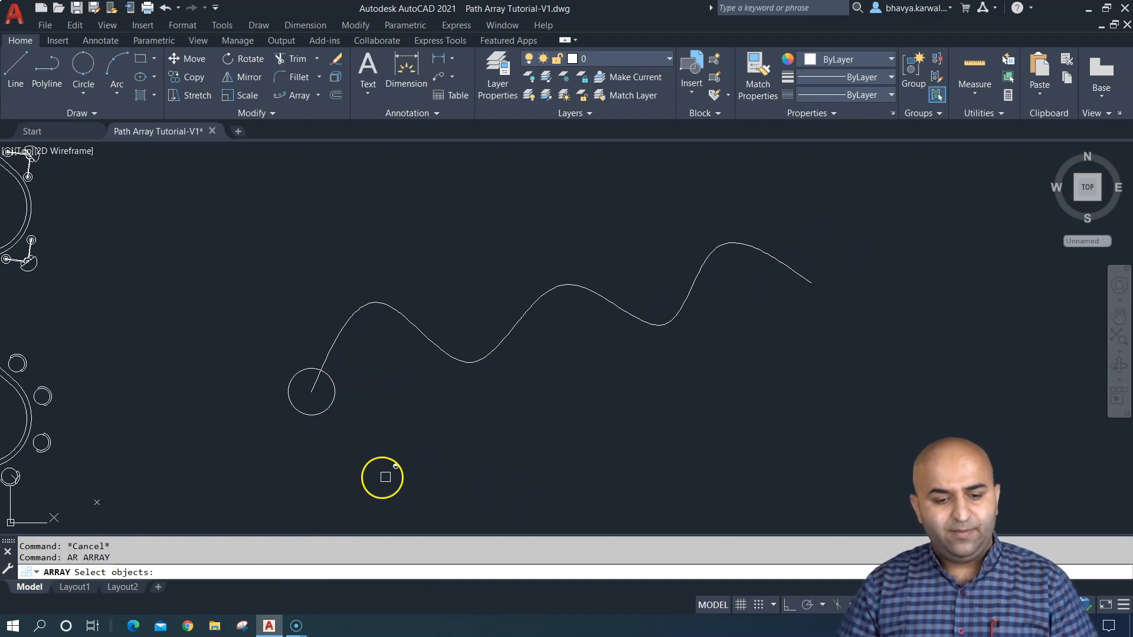
left_click(308, 414)
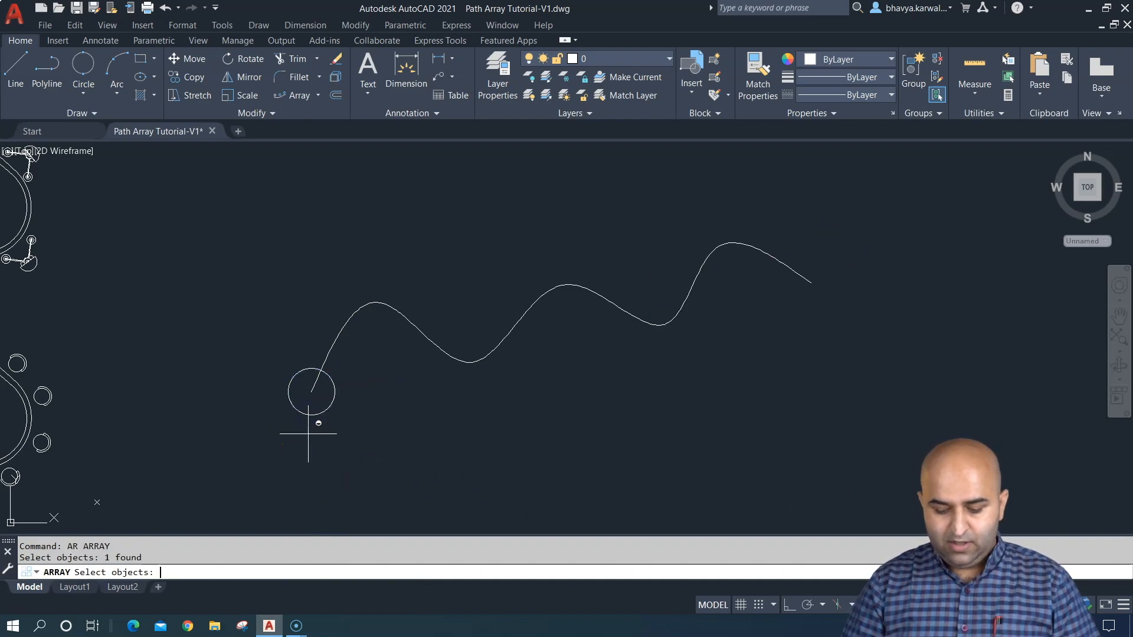
key("Return")
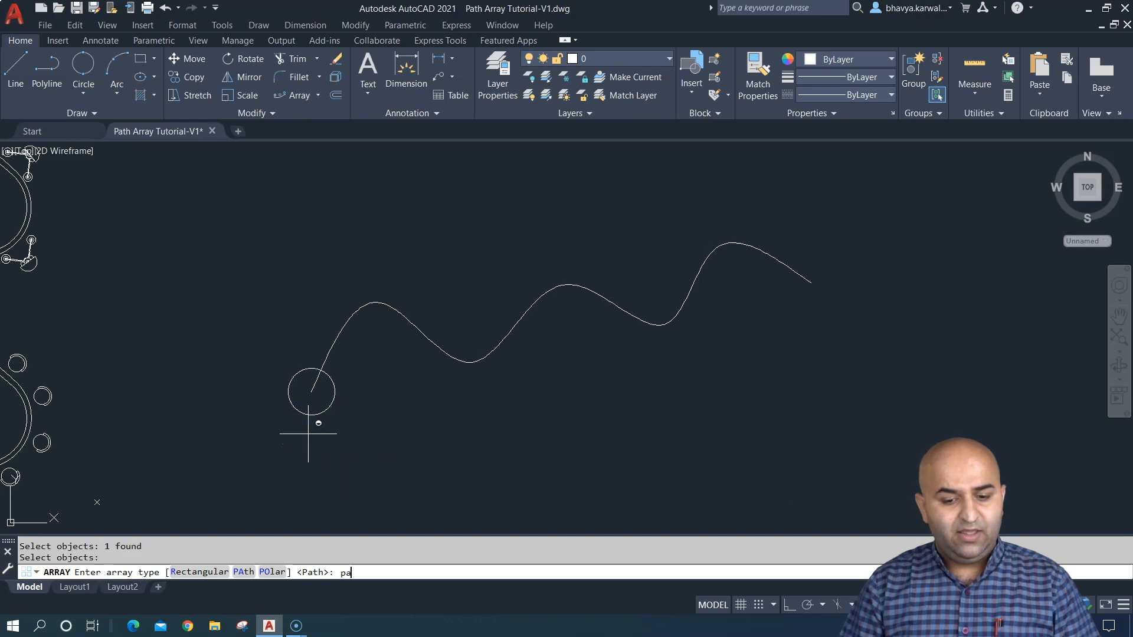
key("Return")
left_click(326, 359)
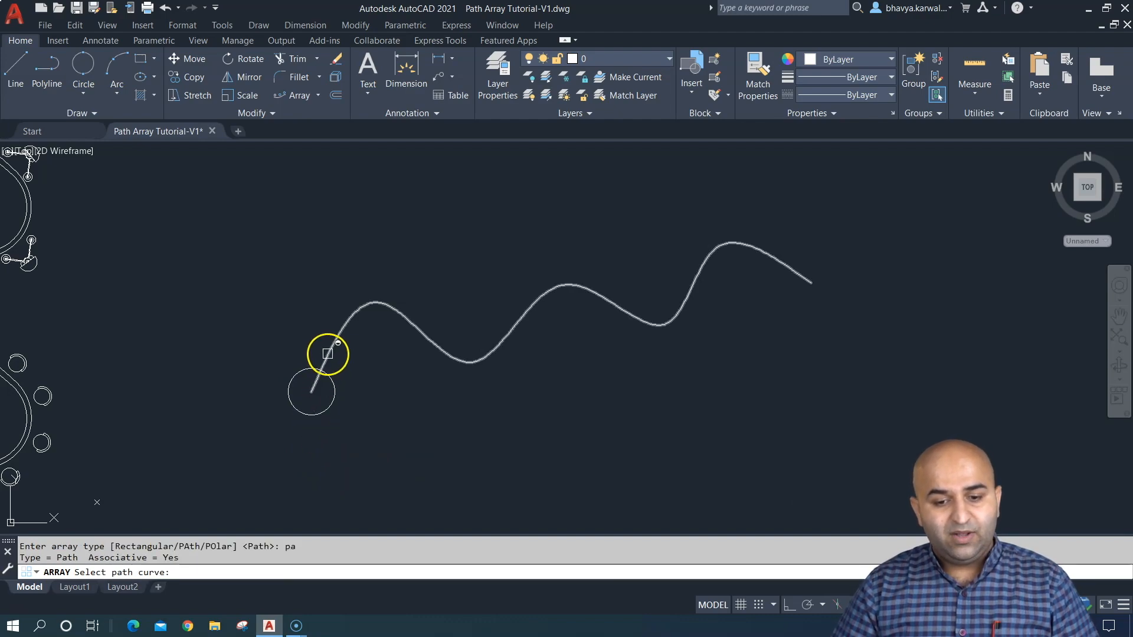
left_click(328, 354)
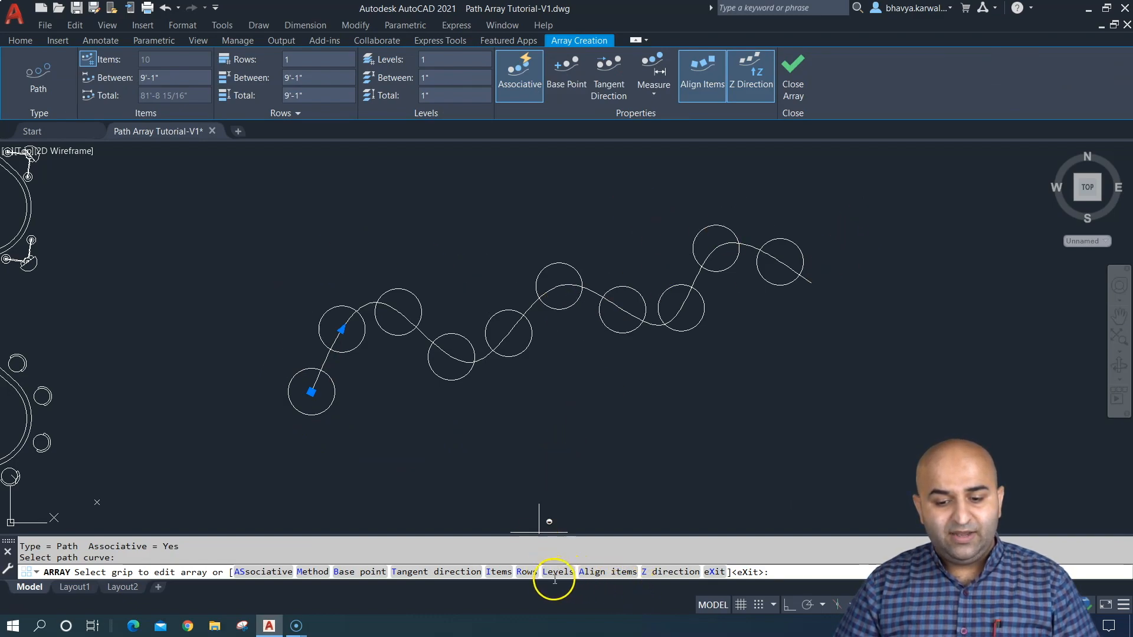
- Set the circle array's tangent direction to Normal so the circles stand perpendicular to the spline, and finish the array
left_click(466, 572)
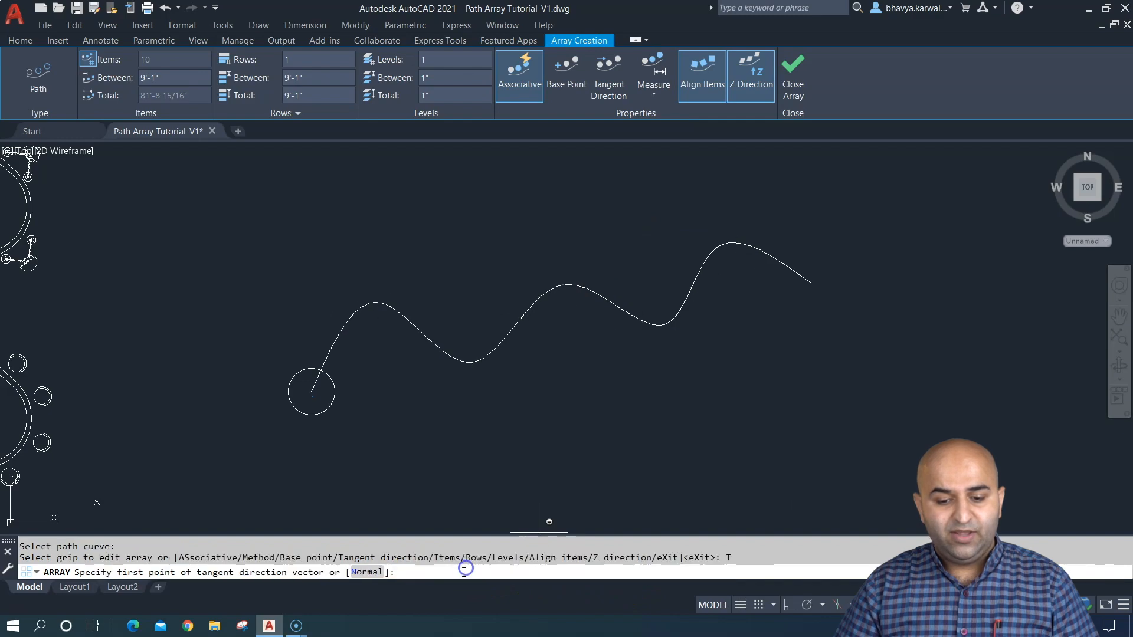
left_click(361, 572)
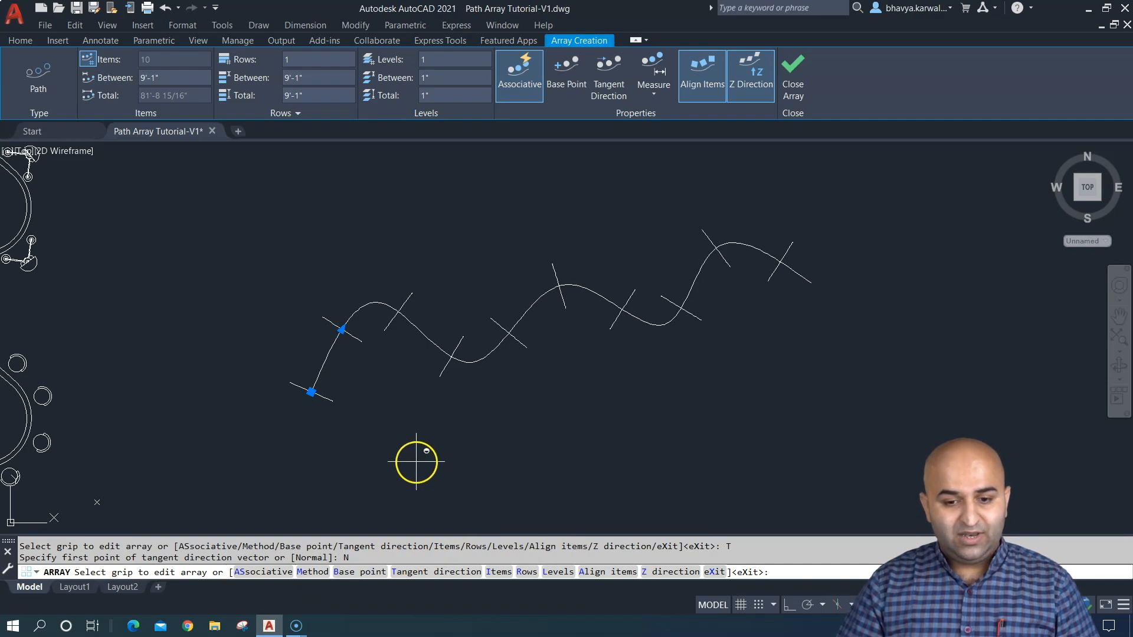
mouse_move(408, 436)
middle_mouse_down()
mouse_move(407, 410)
mouse_move(403, 454)
mouse_move(423, 324)
mouse_move(402, 288)
mouse_move(356, 299)
mouse_move(378, 278)
mouse_move(375, 303)
mouse_move(443, 335)
mouse_move(452, 397)
mouse_move(397, 389)
mouse_move(414, 393)
middle_mouse_up()
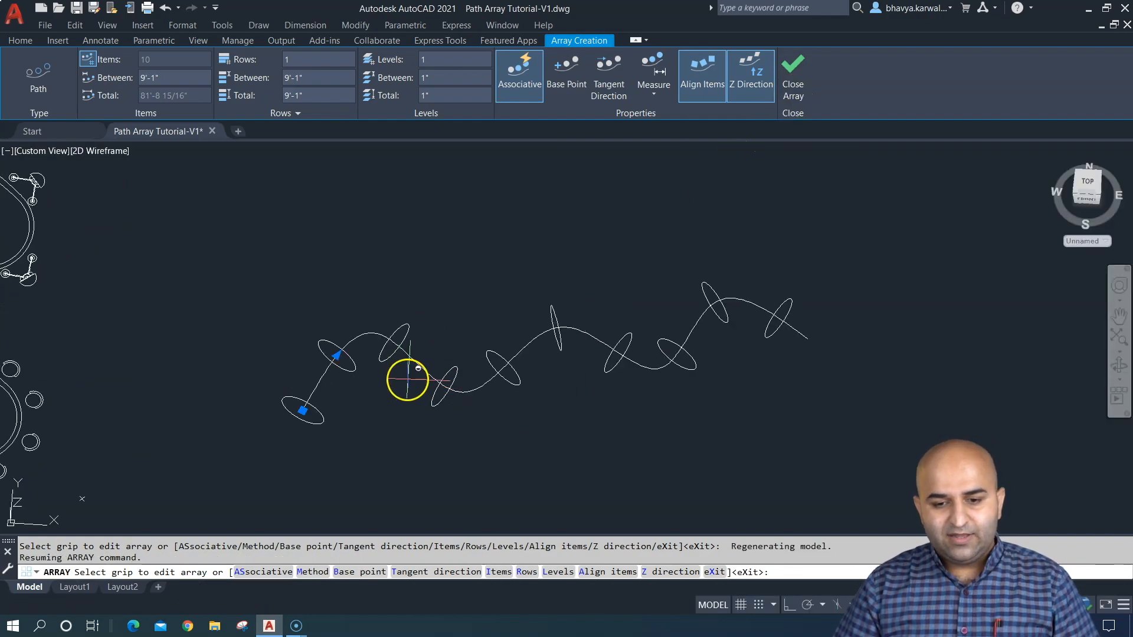
middle_click_drag(407, 380, 475, 337, "shift")
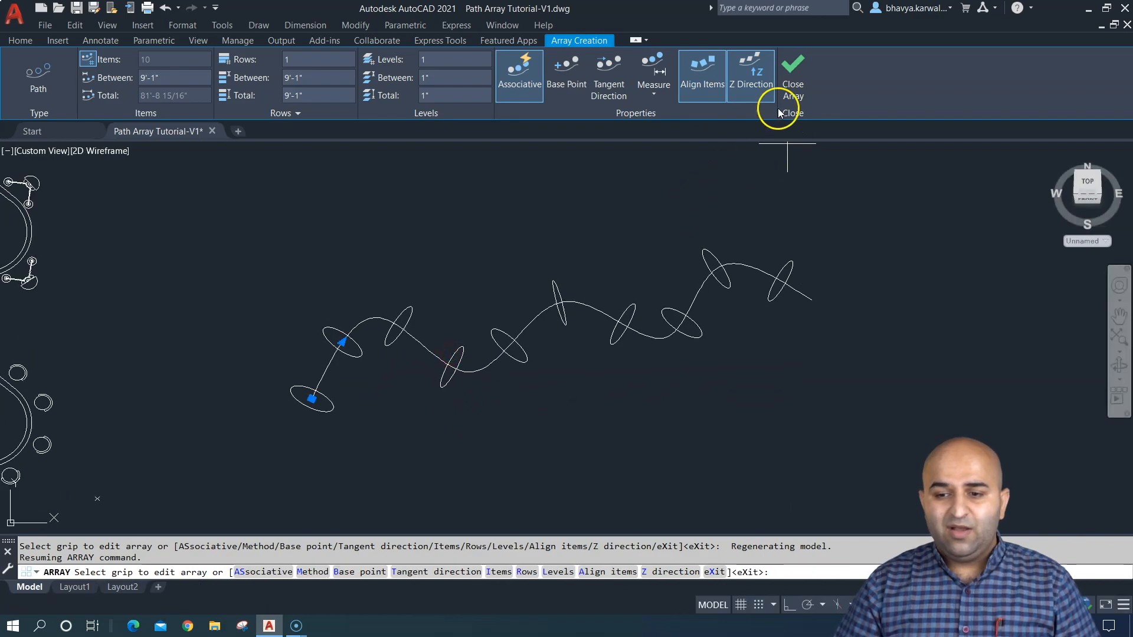
left_click(791, 78)
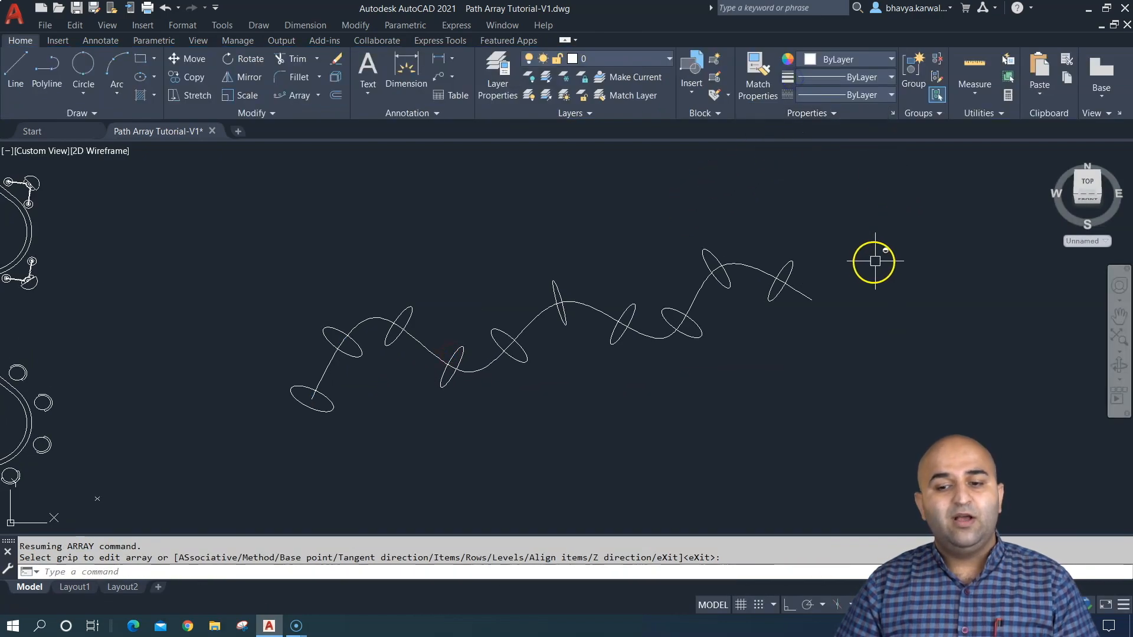
key("Escape")
left_click(1083, 198)
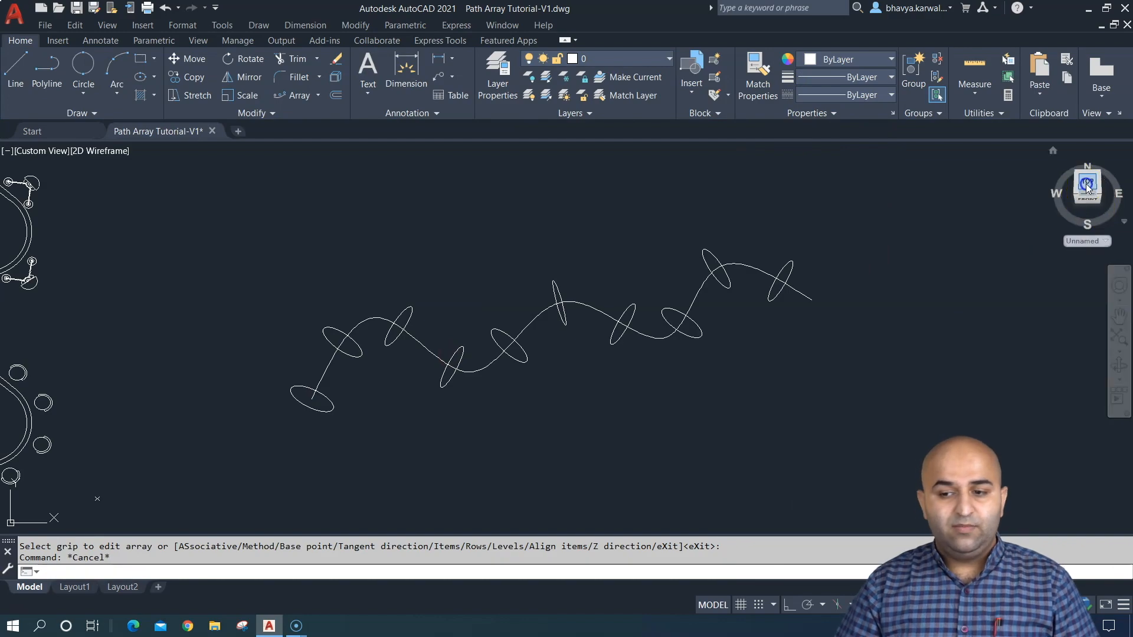
- Delete the wavy spline together with the circles arrayed along it
scroll(572, 324, "down", 5)
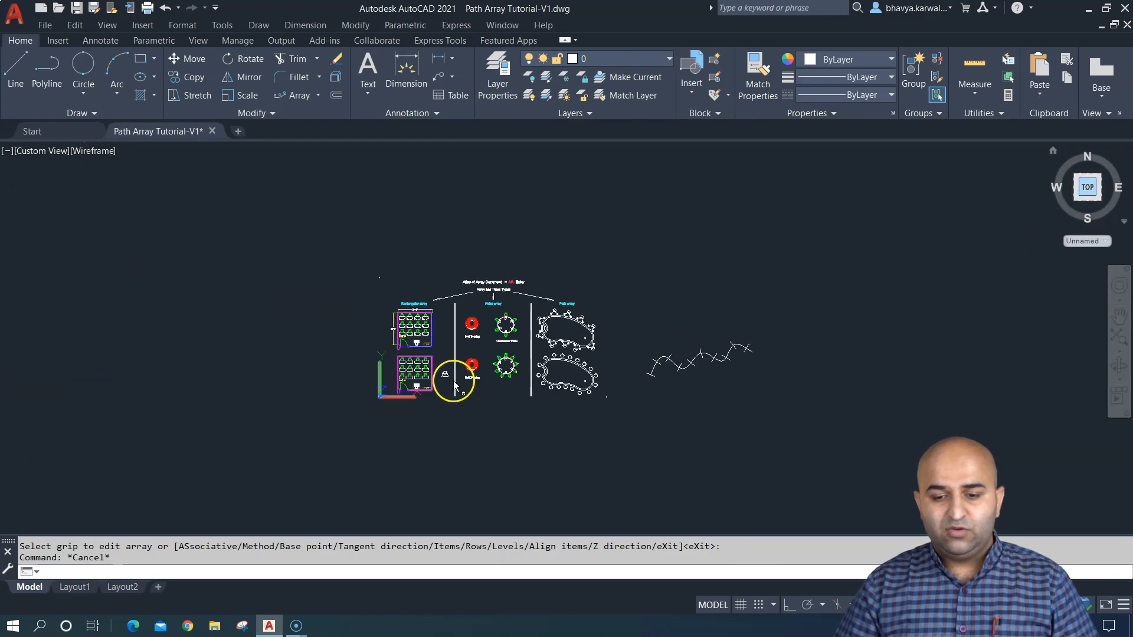
left_click(773, 307)
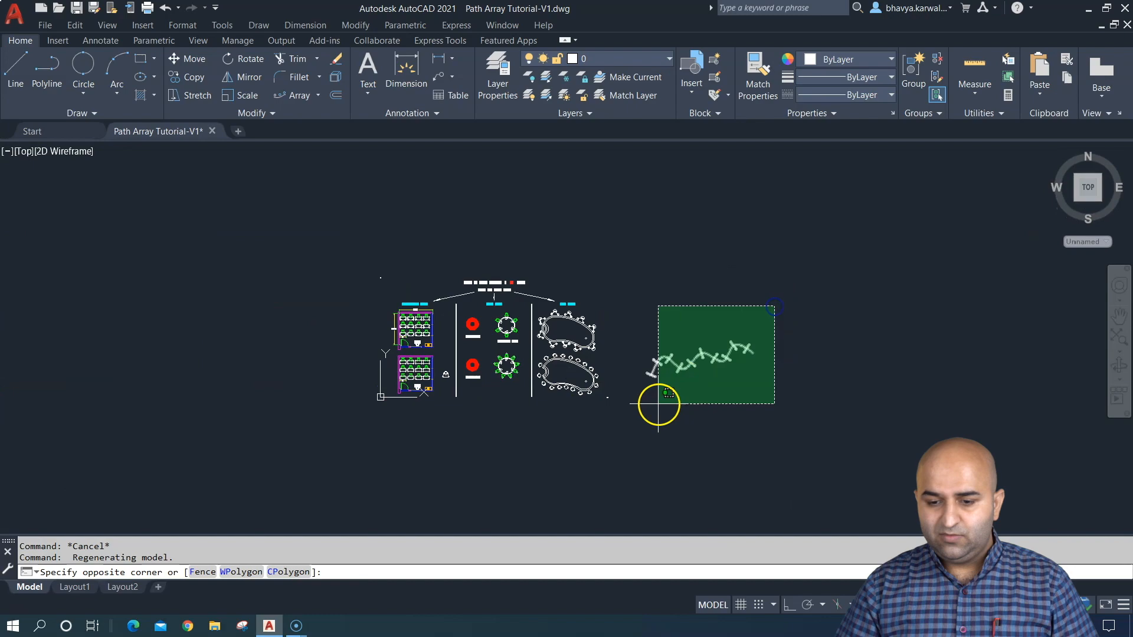
left_click(648, 406)
key("Delete")
- Open the source objects of the lower pool's chair array for editing, picking the chair just above the pool steps
type("z")
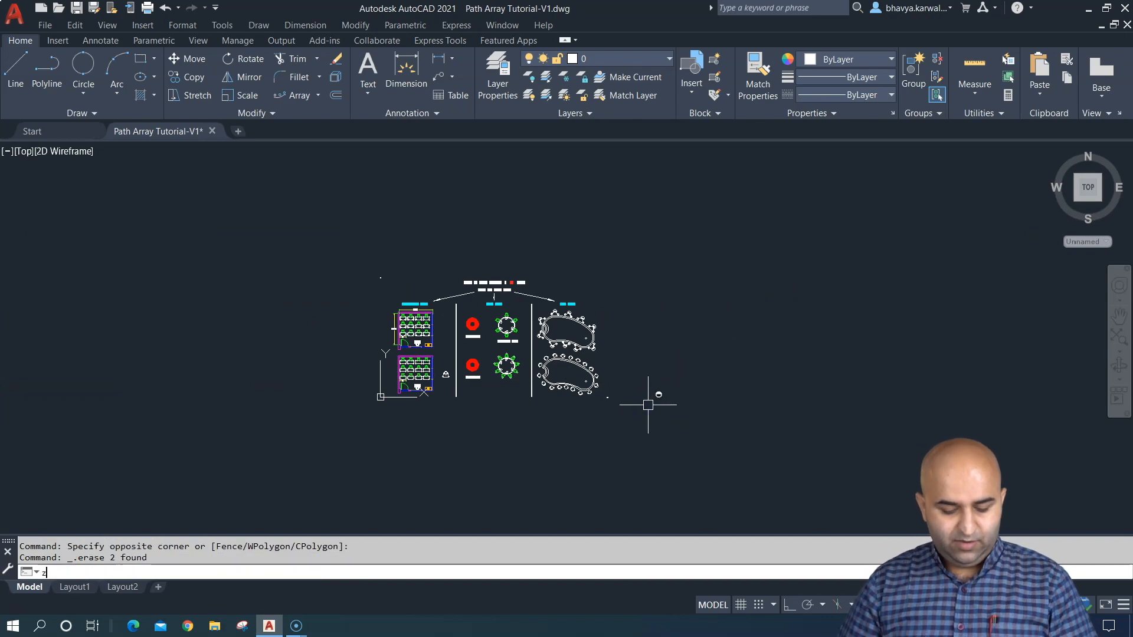
key("Return")
type("e")
key("Return")
scroll(817, 463, "up", 3)
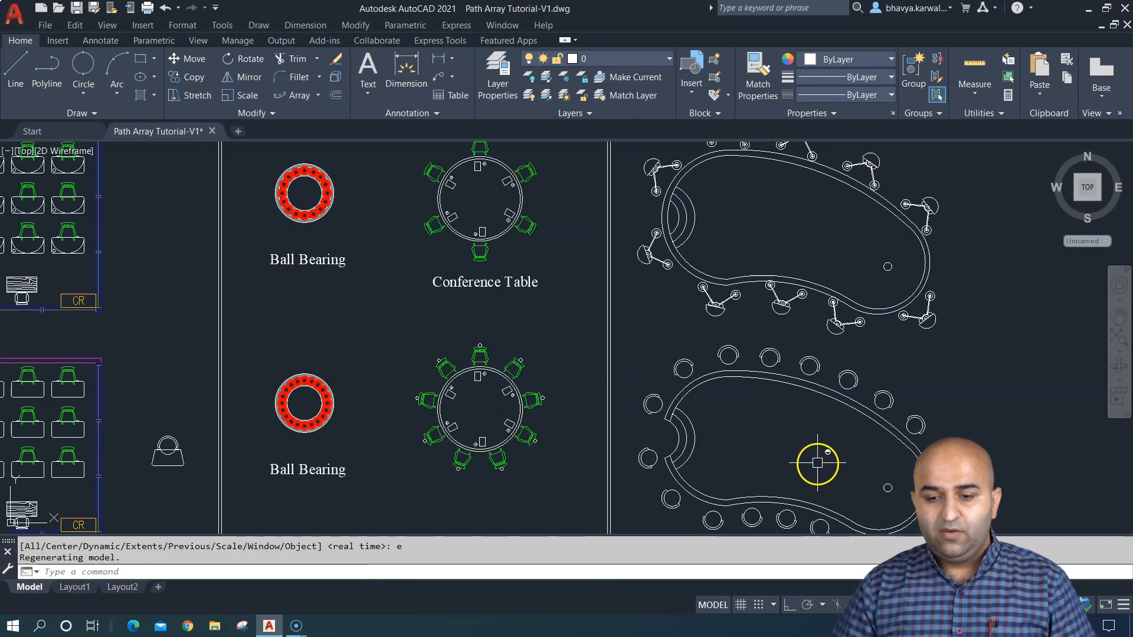
middle_click_drag(817, 464, 564, 311)
scroll(559, 319, "up", 4)
scroll(566, 338, "down", 2)
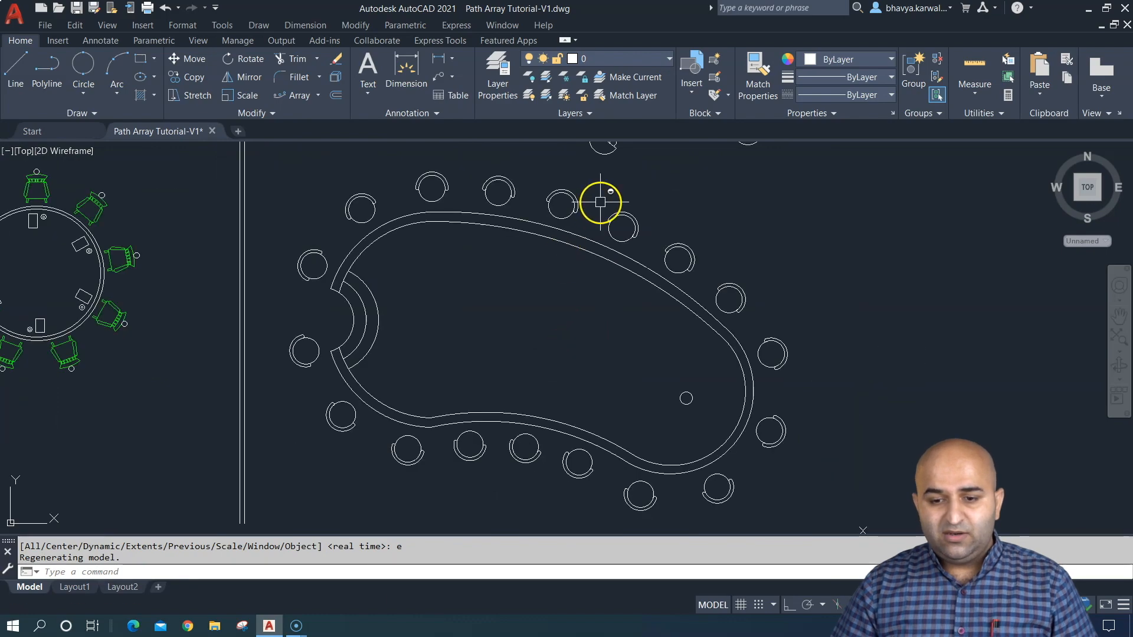
left_click(568, 199)
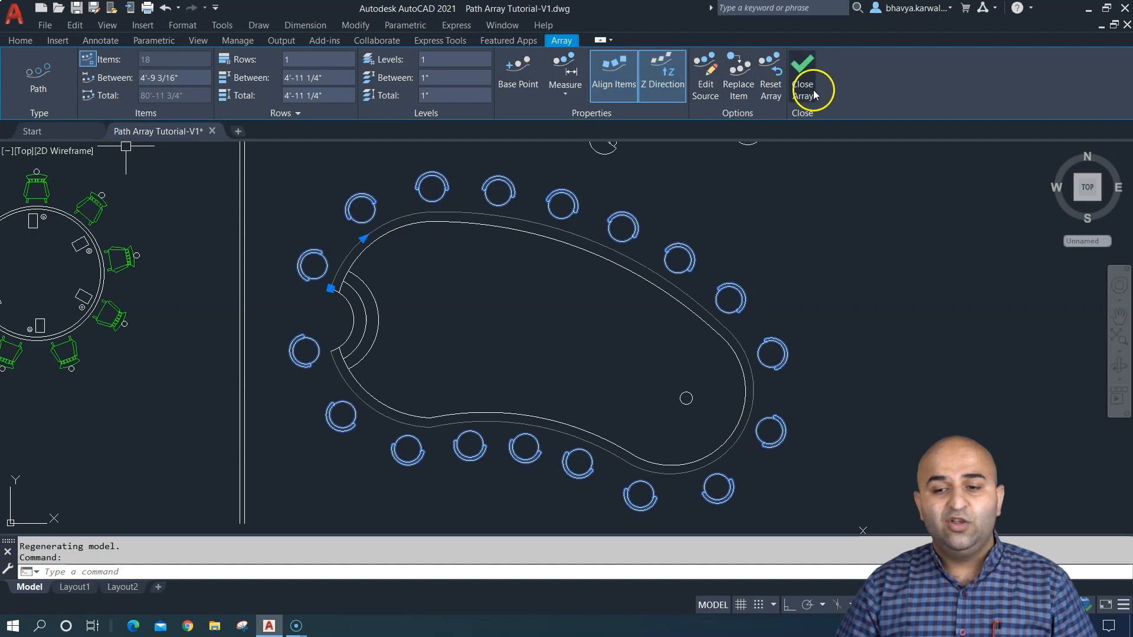
left_click(704, 65)
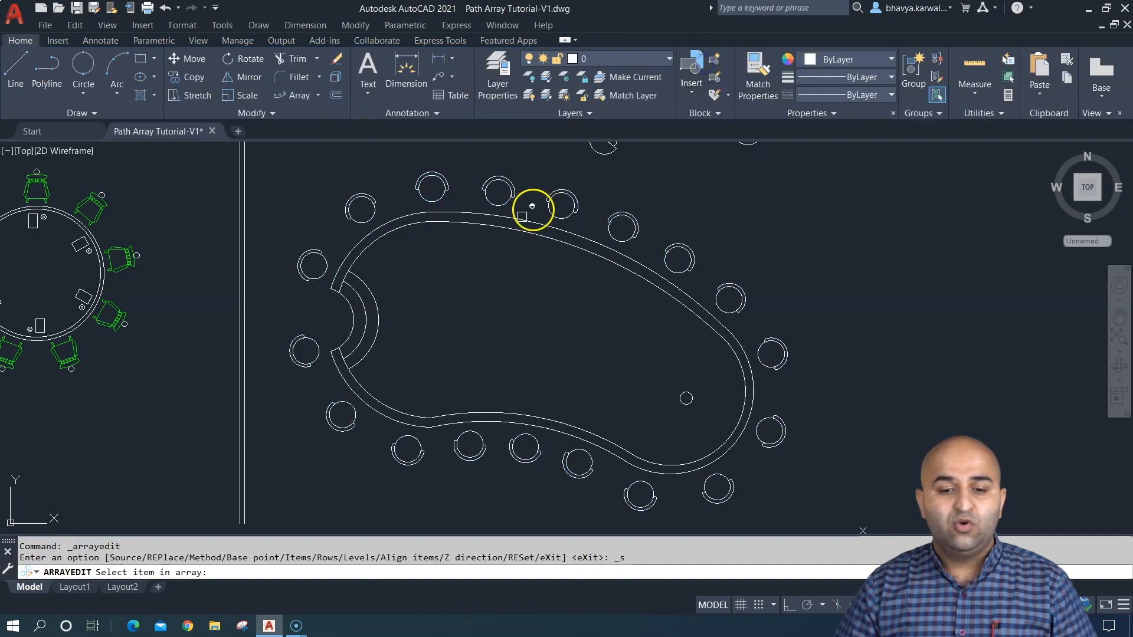
left_click(312, 260)
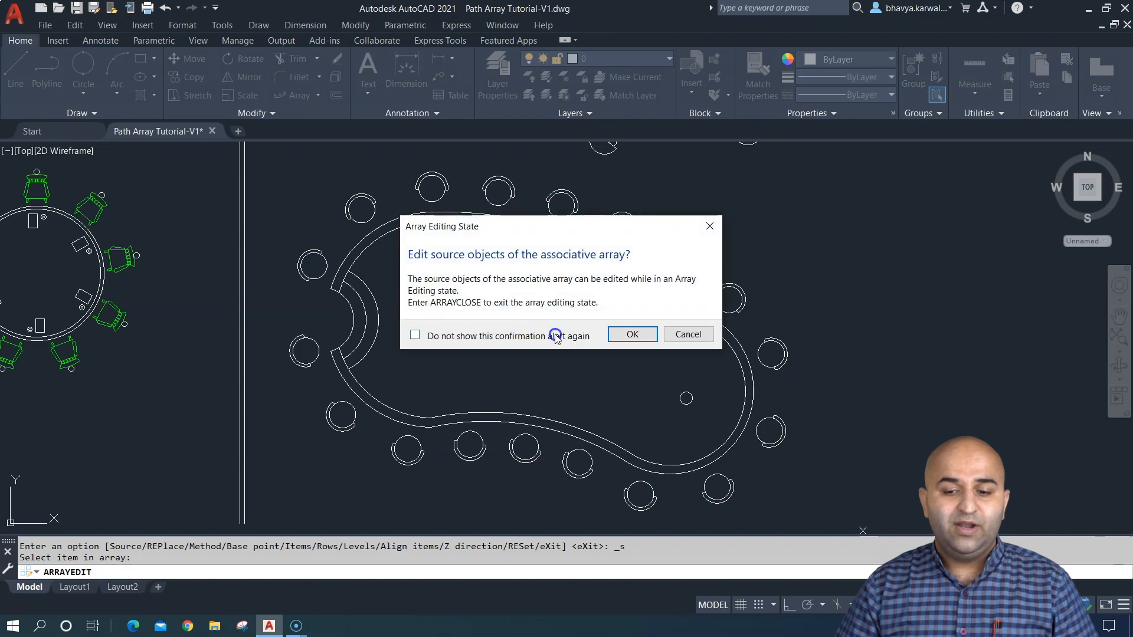
left_click(625, 335)
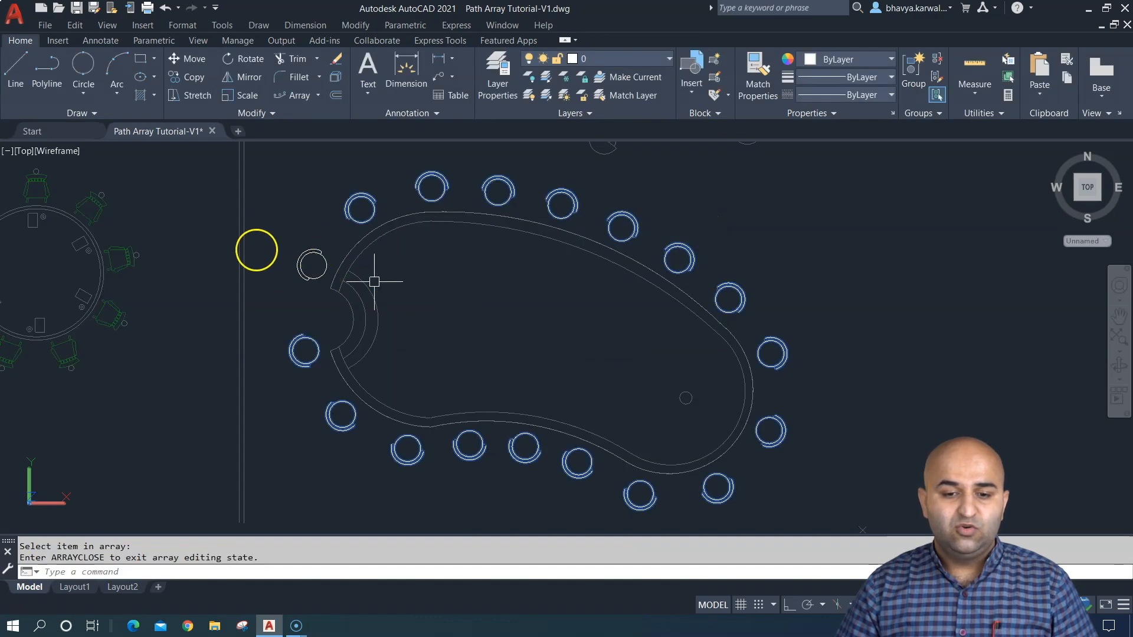
- Draw a three-point arc across the source chair's round seat, starting and ending on the seat circle and passing near its centre
scroll(220, 248, "up", 3)
scroll(422, 305, "up", 5)
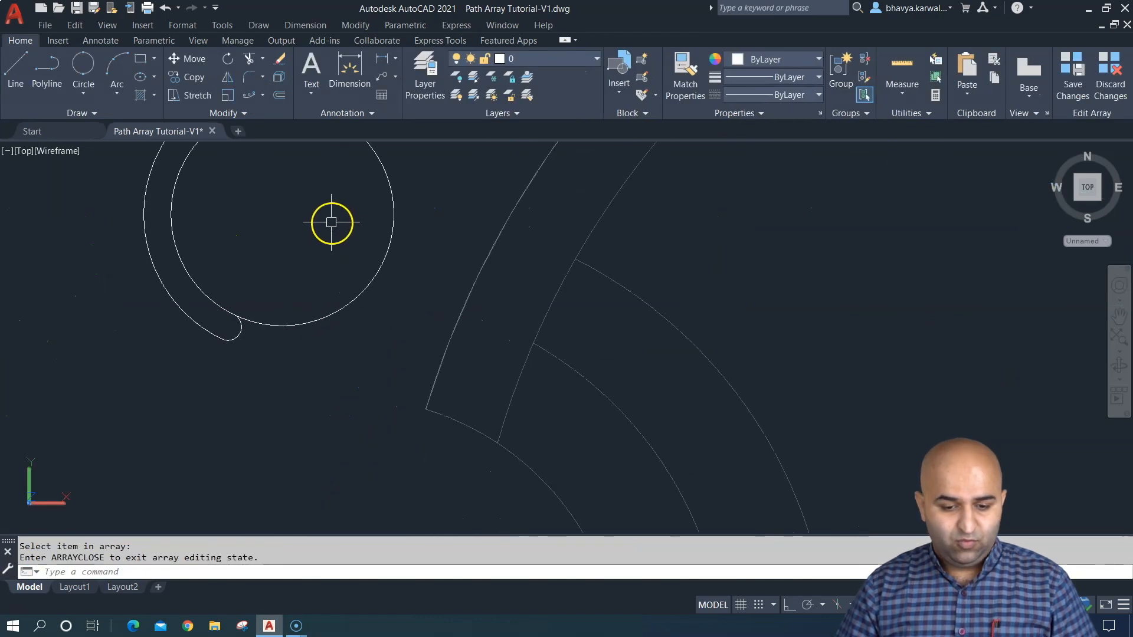
mouse_move(331, 223)
middle_mouse_down()
mouse_move(435, 395)
mouse_move(407, 347)
middle_mouse_up()
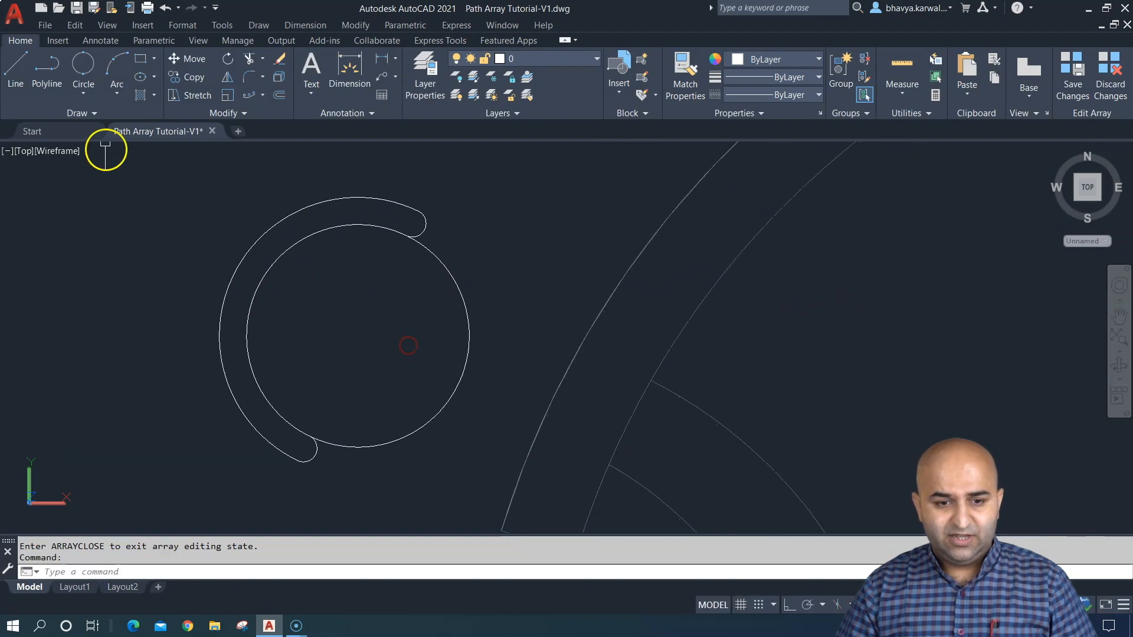
left_click(118, 69)
left_click(385, 445)
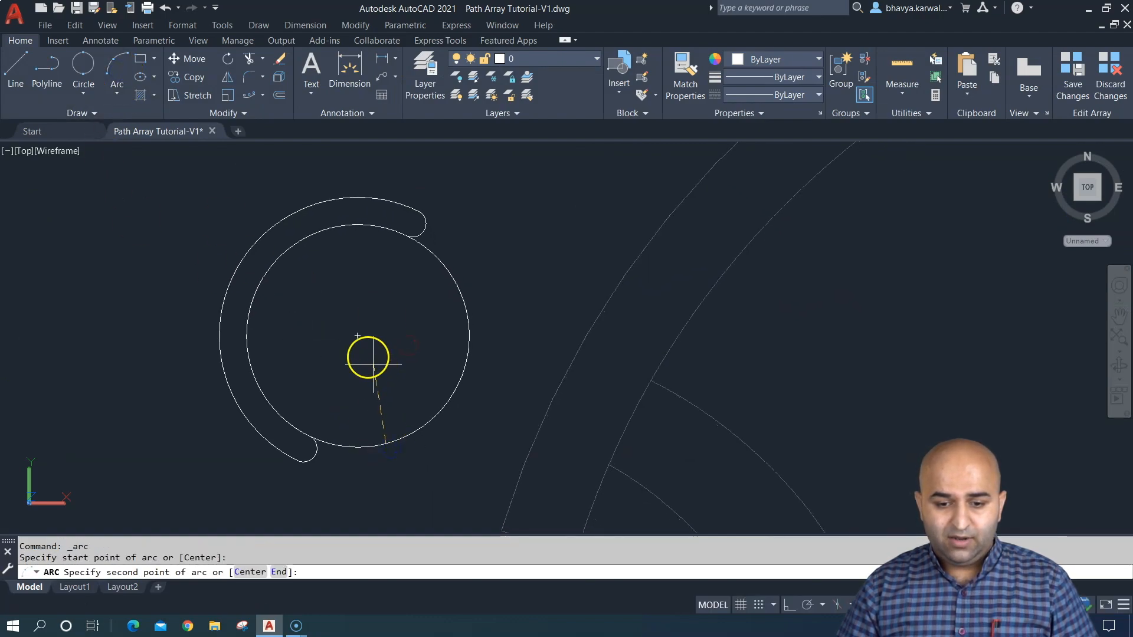
left_click(357, 338)
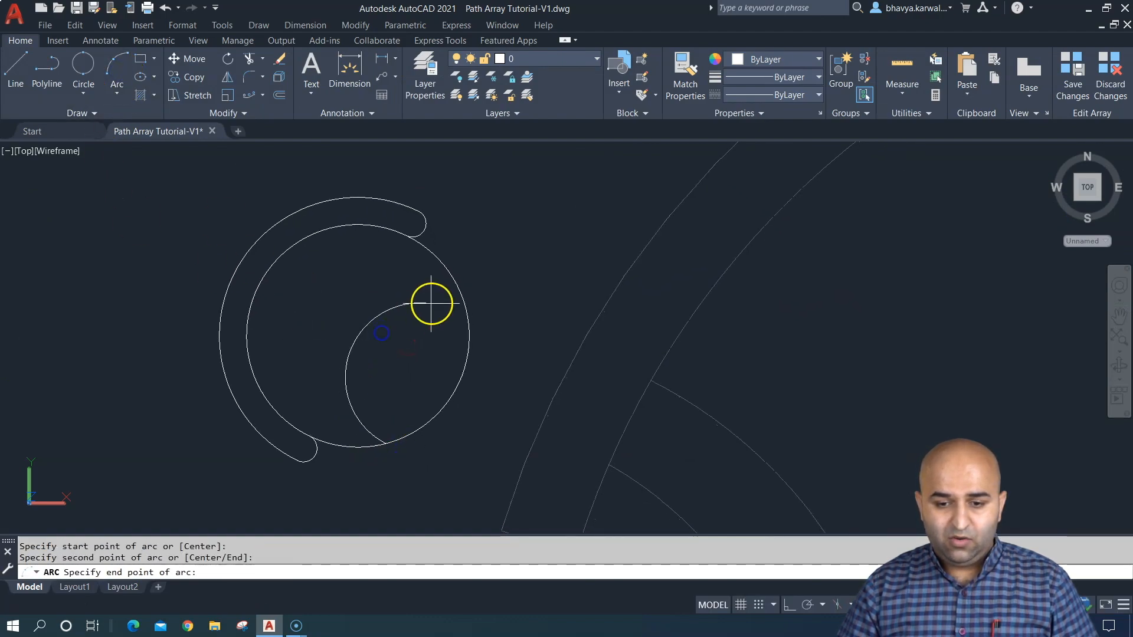
left_click(452, 271)
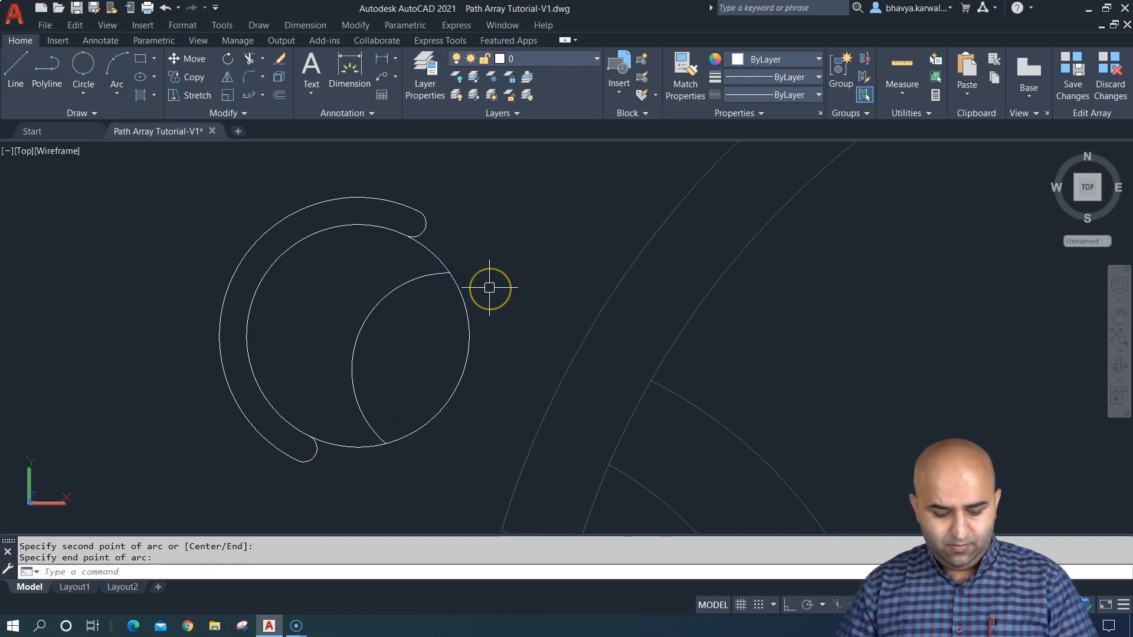
- Try to trim the part of the seat circle that lies beyond the new arc
type("tr")
key("Return")
left_click(468, 308)
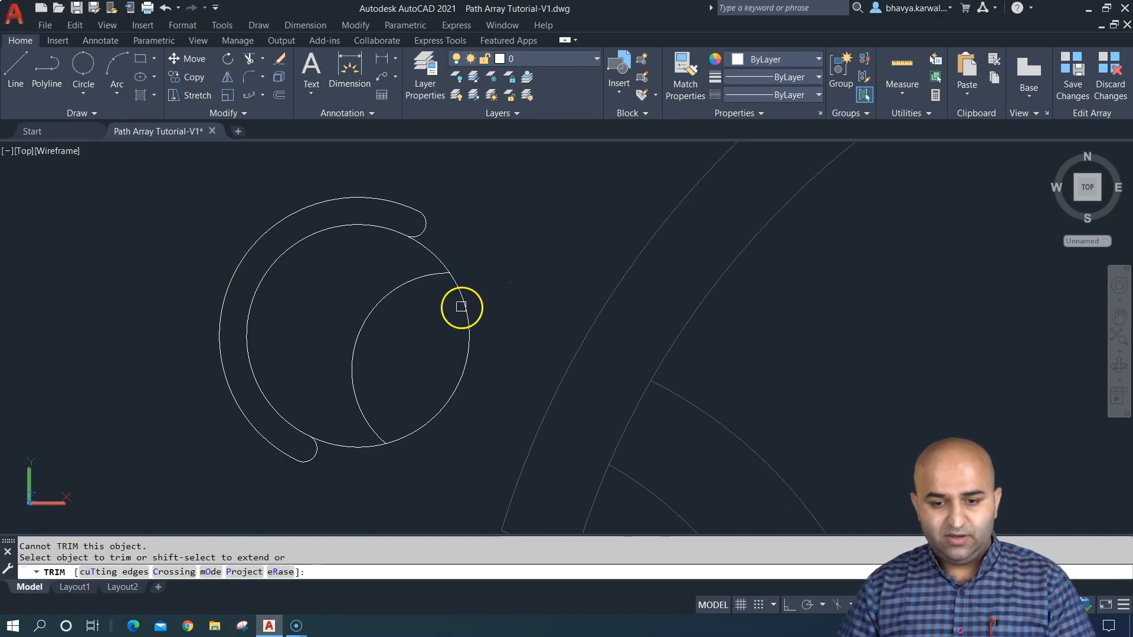
key("Escape")
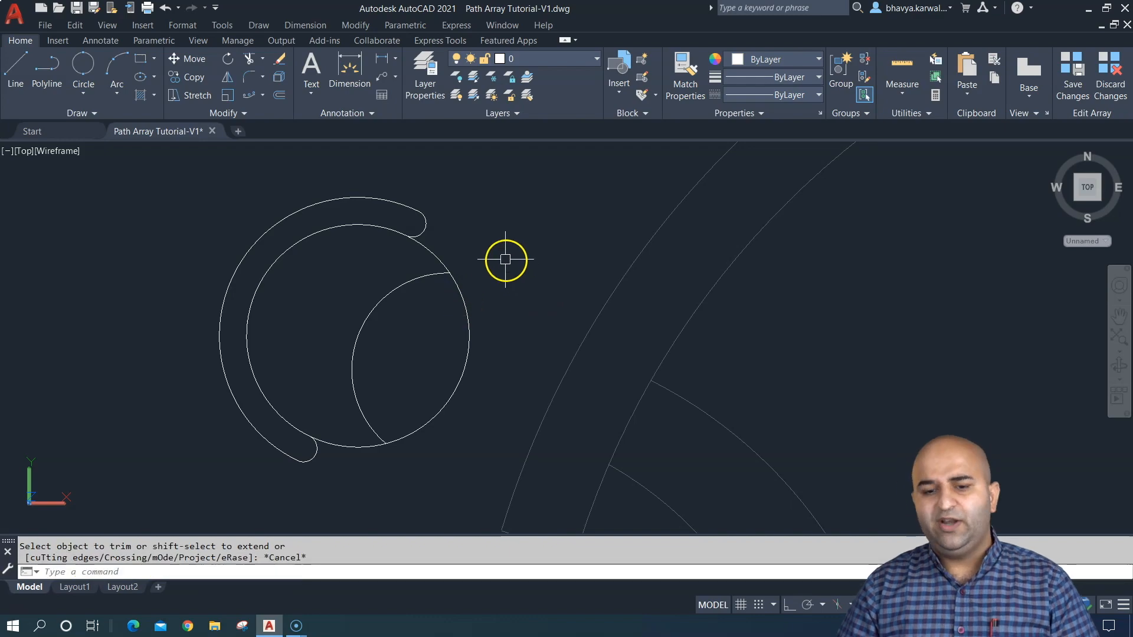
- Save the source chair changes to the array and leave the array editing state
scroll(506, 277, "down", 3)
mouse_move(506, 283)
middle_mouse_down()
mouse_move(422, 278)
mouse_move(378, 331)
middle_mouse_up()
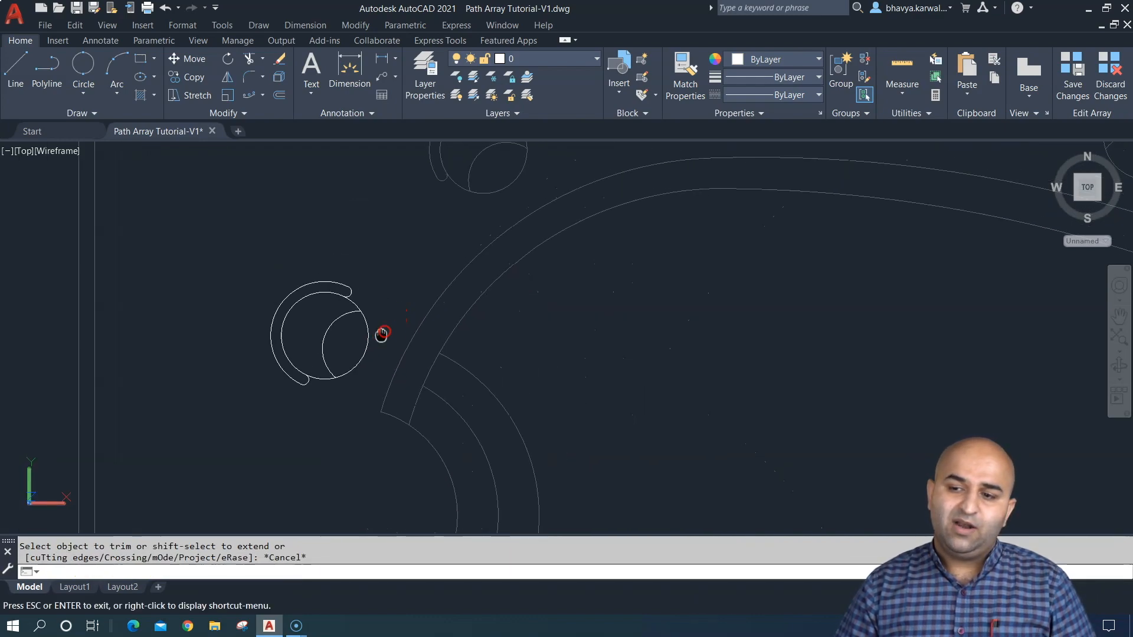
left_click(1071, 74)
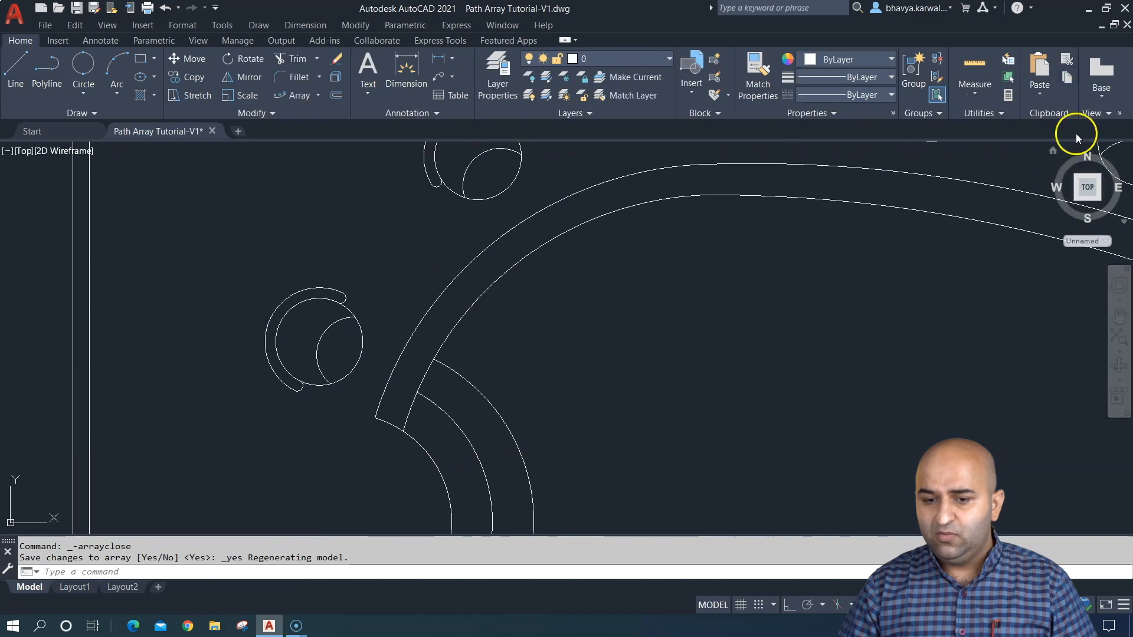
- Select the edited chair array around the lower pool and reset it
scroll(721, 330, "down", 4)
scroll(720, 330, "down", 3)
scroll(653, 288, "up", 4)
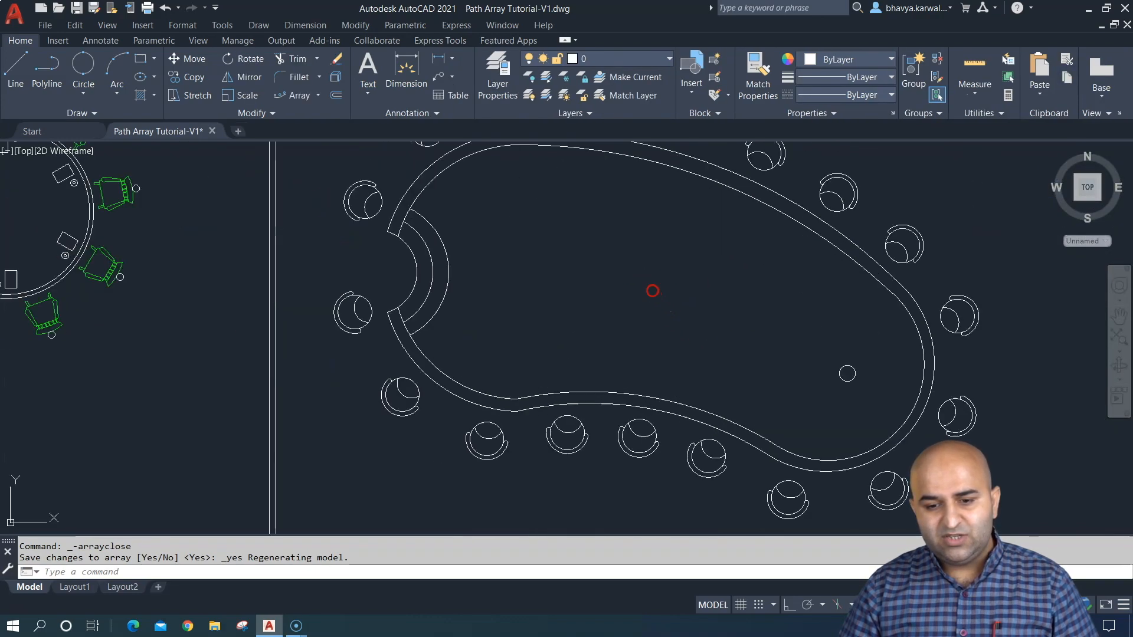
middle_click_drag(653, 289, 623, 334)
scroll(618, 318, "down", 2)
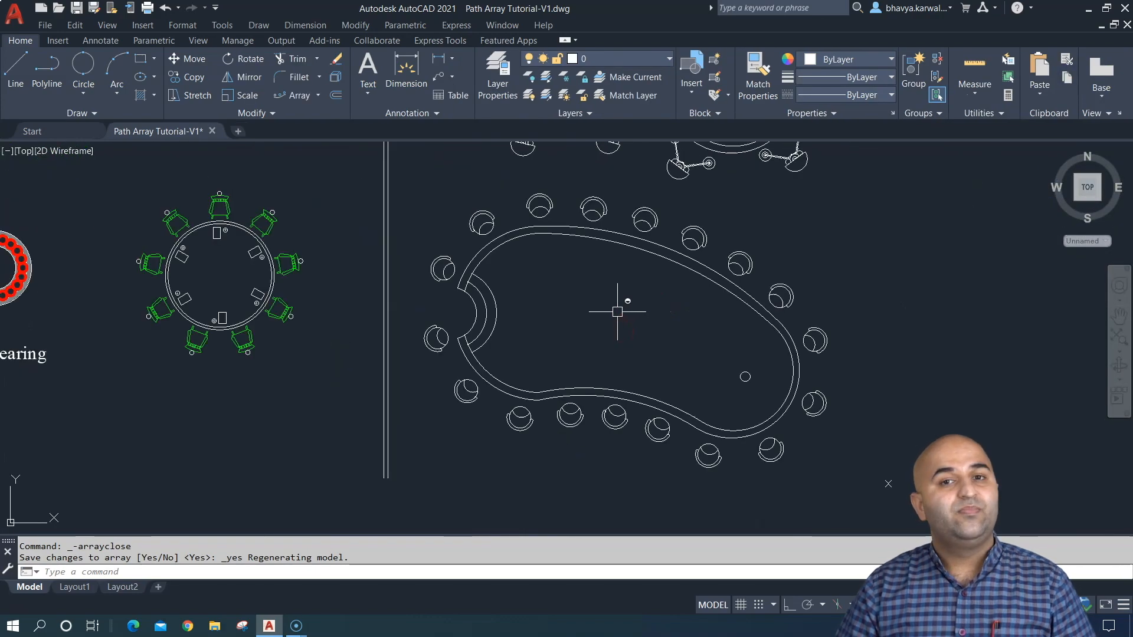
left_click(655, 220)
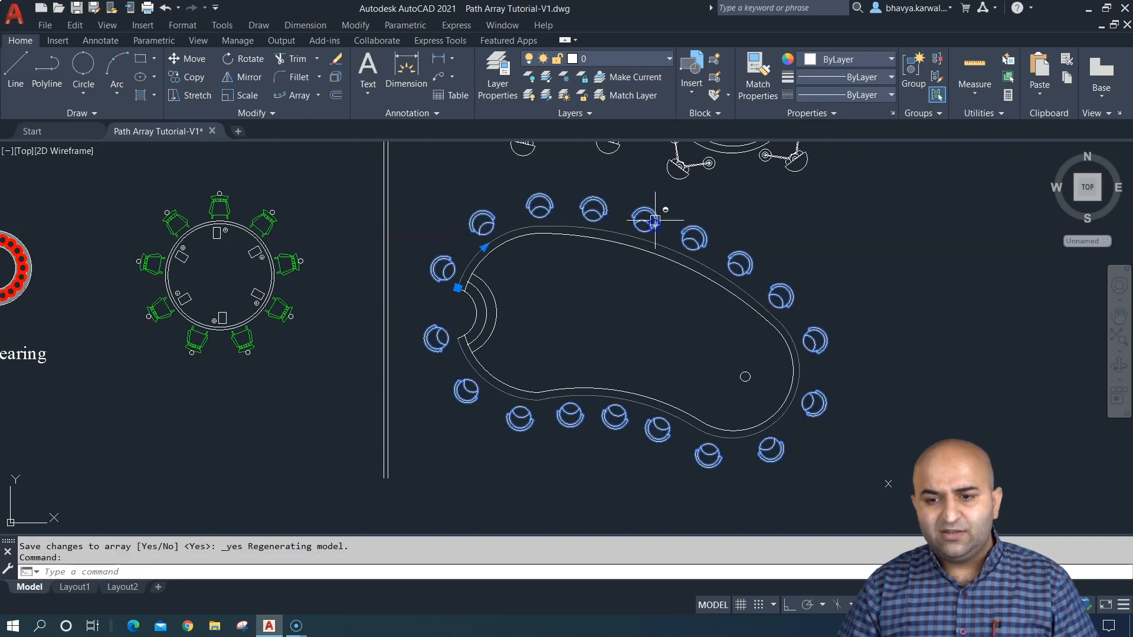
left_click(776, 82)
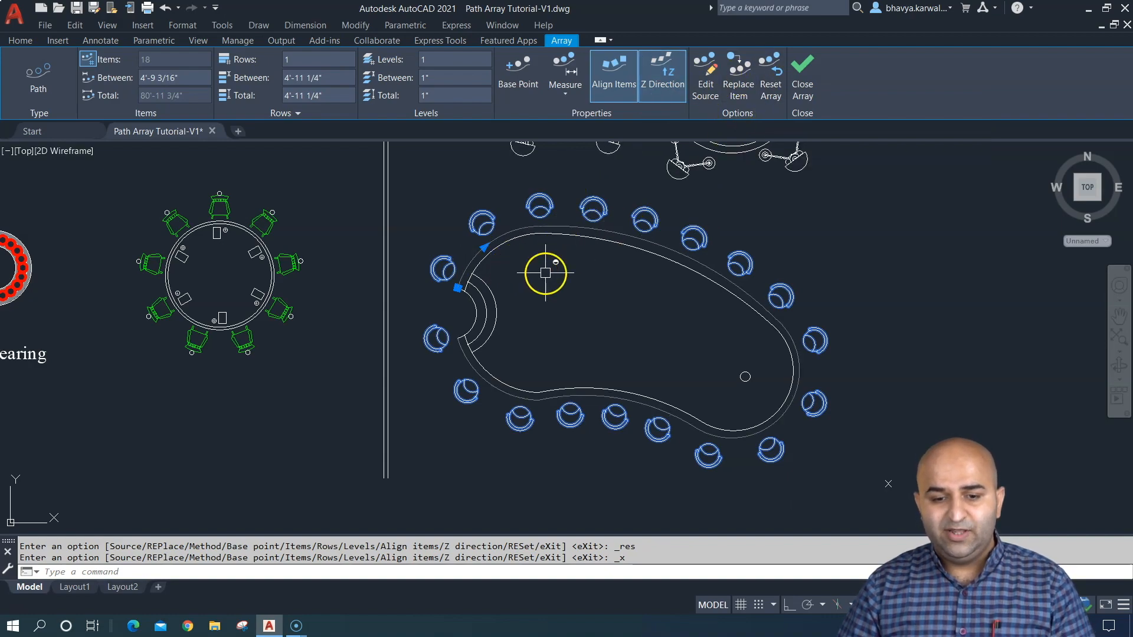
- Start replacing items in the pool chair array, using a green chair from the lower classroom with its base point midway along the desk-side edge
scroll(547, 268, "down", 2)
mouse_move(460, 287)
middle_mouse_down()
mouse_move(494, 295)
mouse_move(697, 266)
middle_mouse_up()
scroll(247, 224, "up", 4)
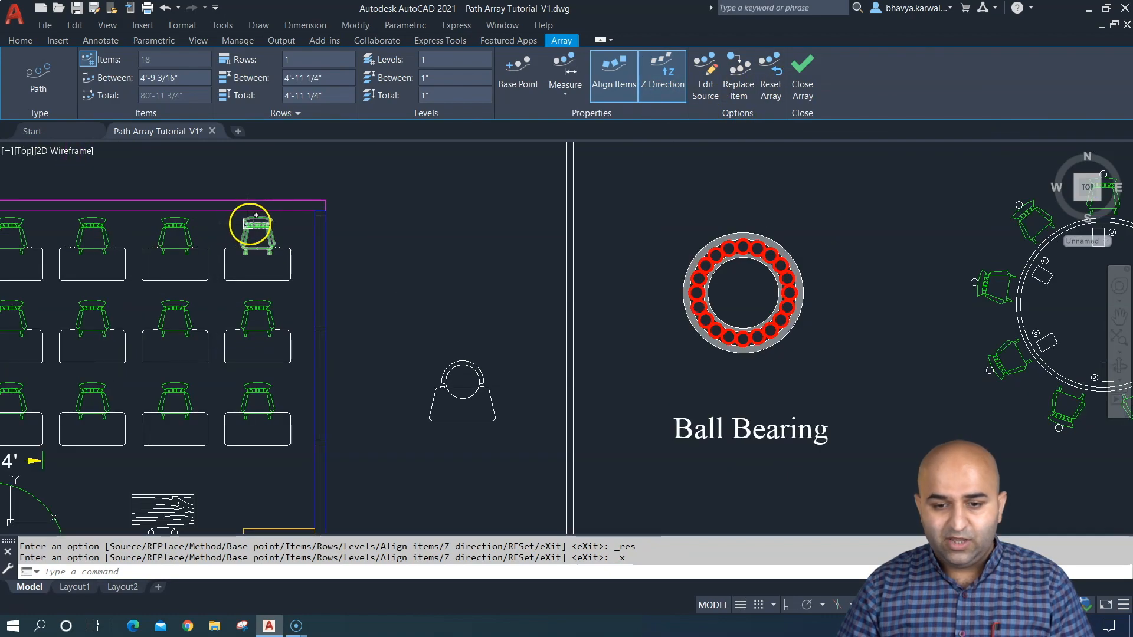
scroll(482, 276, "down", 4)
middle_click_drag(508, 277, 412, 321)
scroll(555, 283, "up", 2)
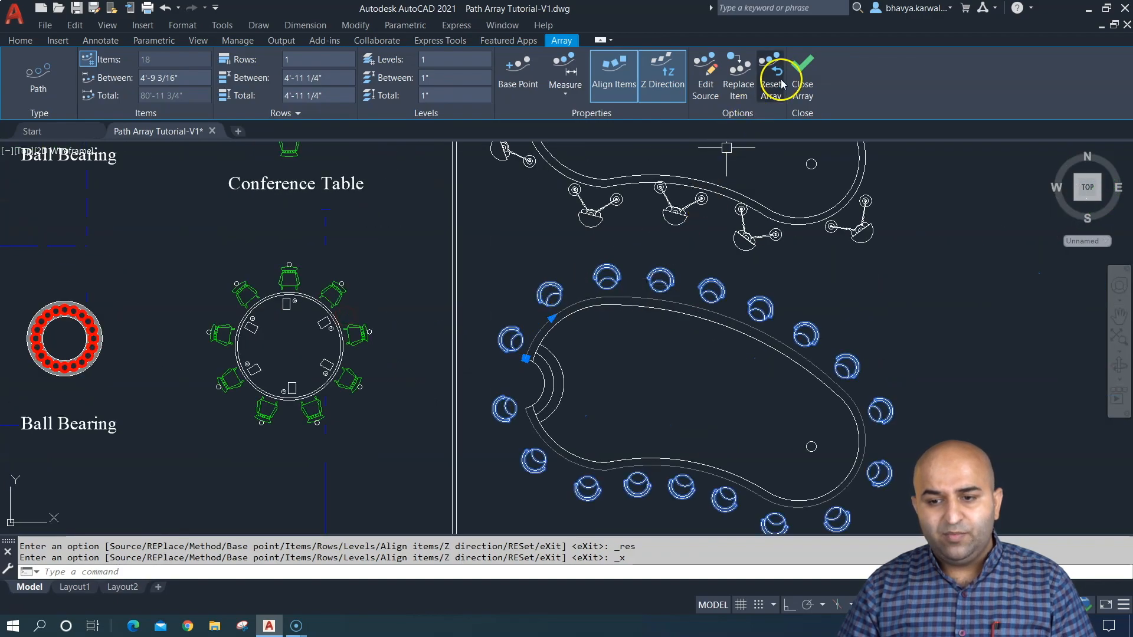
left_click(741, 80)
scroll(513, 313, "down", 3)
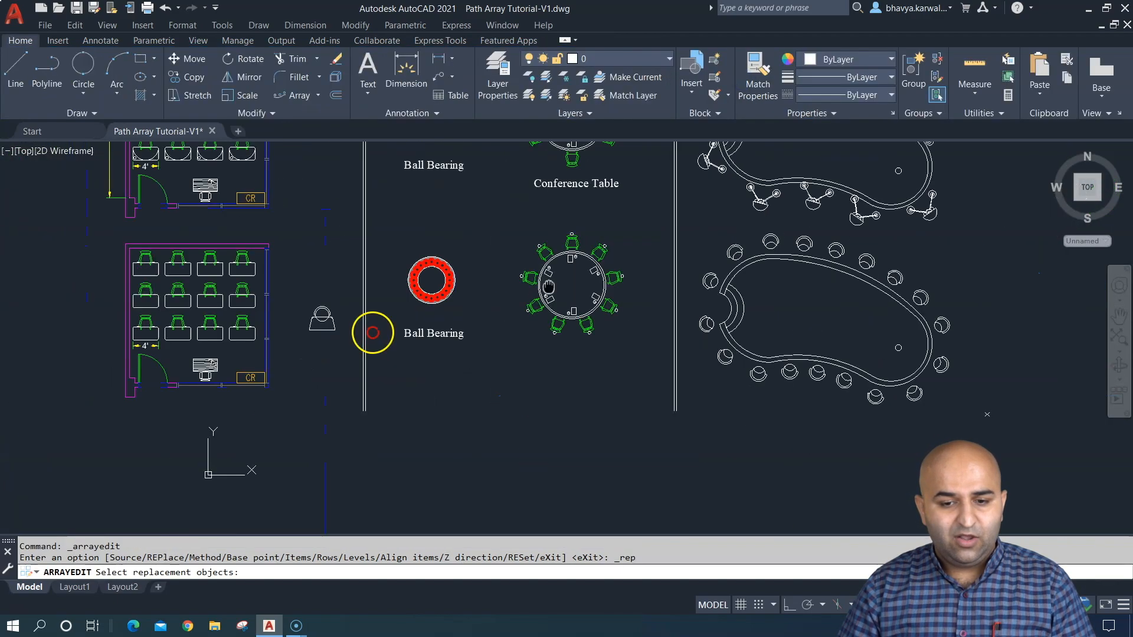
middle_click_drag(372, 331, 436, 236)
scroll(437, 235, "up", 4)
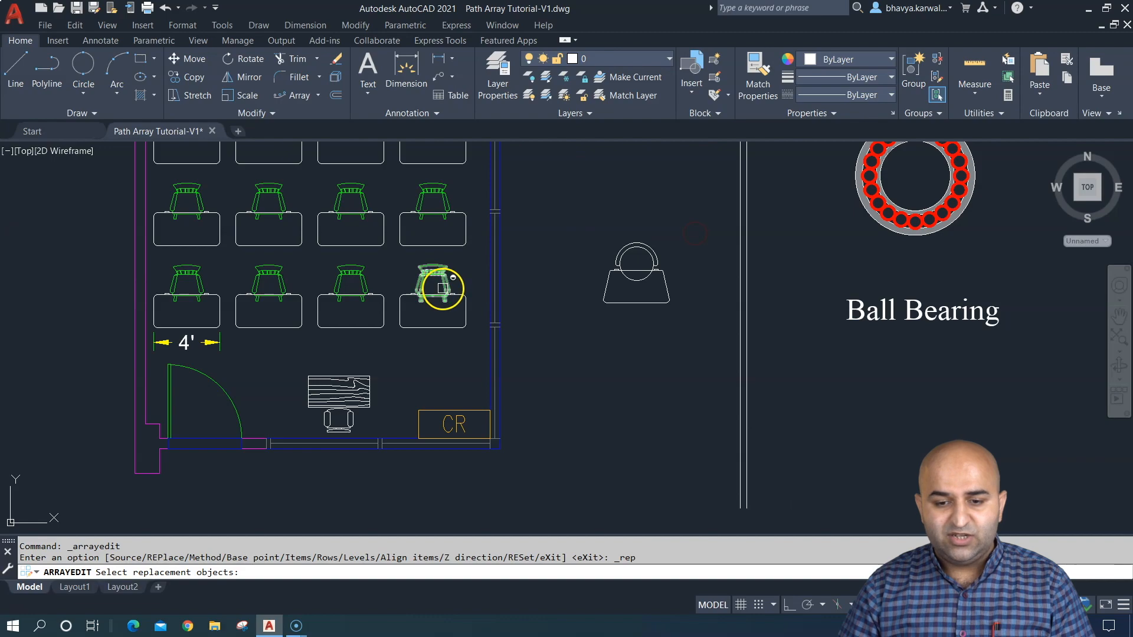
left_click(440, 254)
scroll(478, 288, "up", 5)
right_click(451, 309)
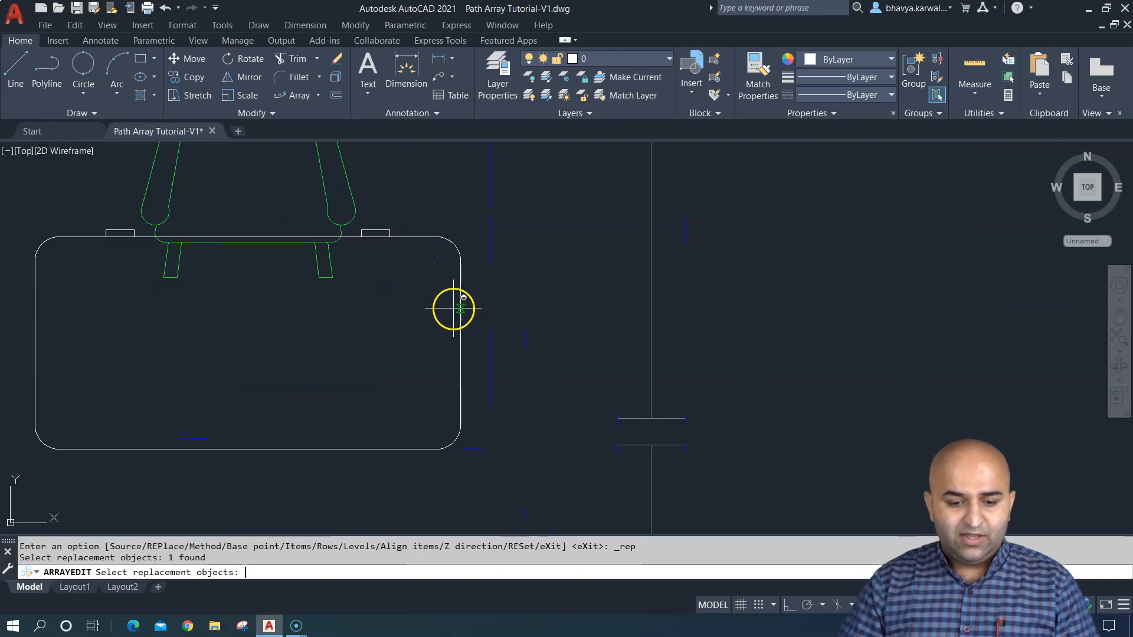
left_click(249, 241)
- Replace six consecutive chairs along the lower pool's upper-left edge with the green classroom chair and exit array editing
scroll(468, 253, "down", 5)
scroll(771, 203, "down", 2)
scroll(385, 243, "up", 5)
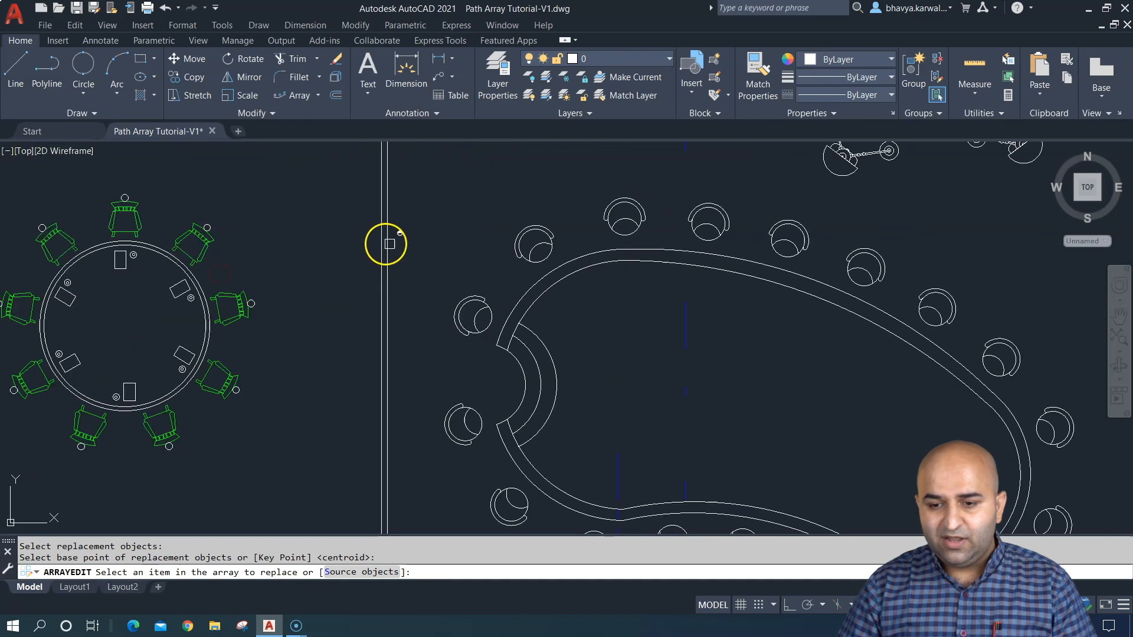
left_click(714, 204)
left_click(770, 229)
left_click(847, 250)
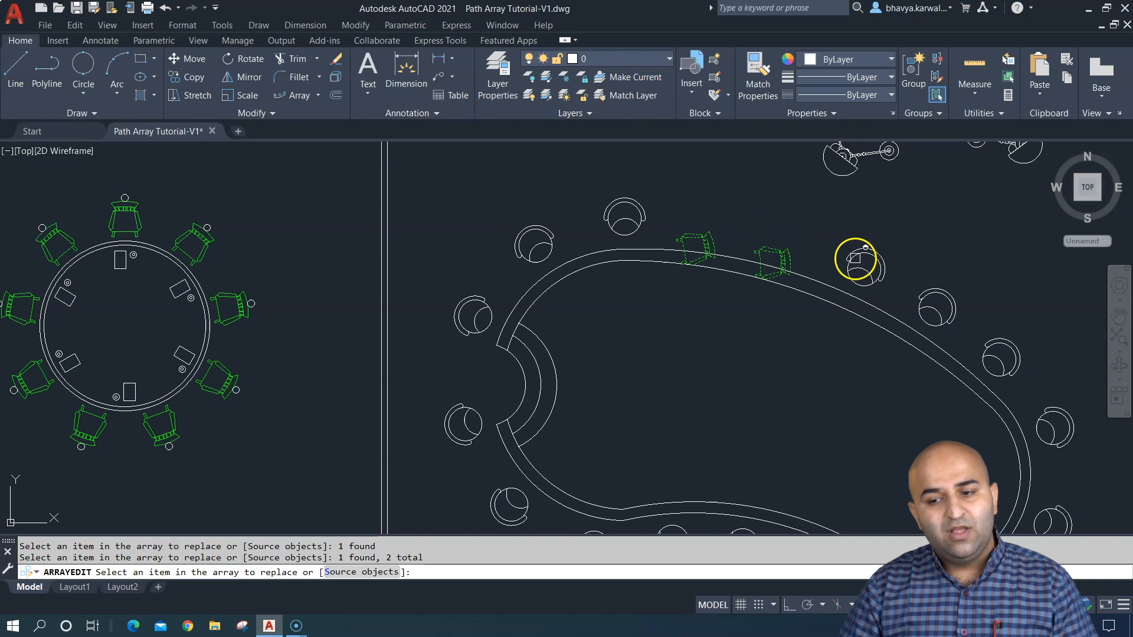
left_click(708, 247)
left_click(645, 221)
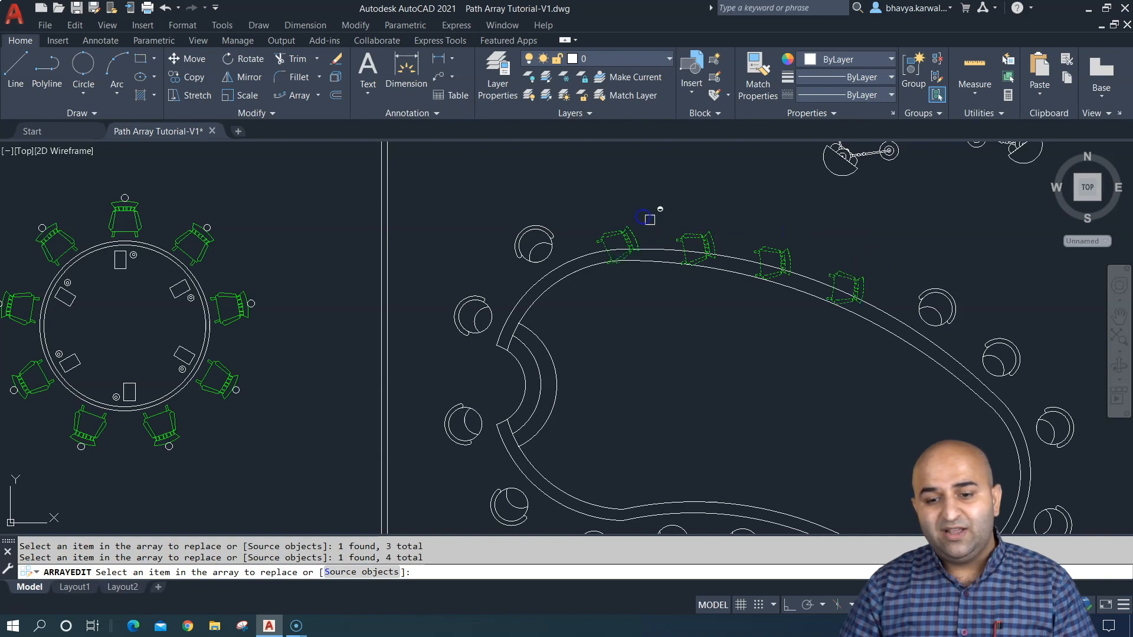
left_click(553, 230)
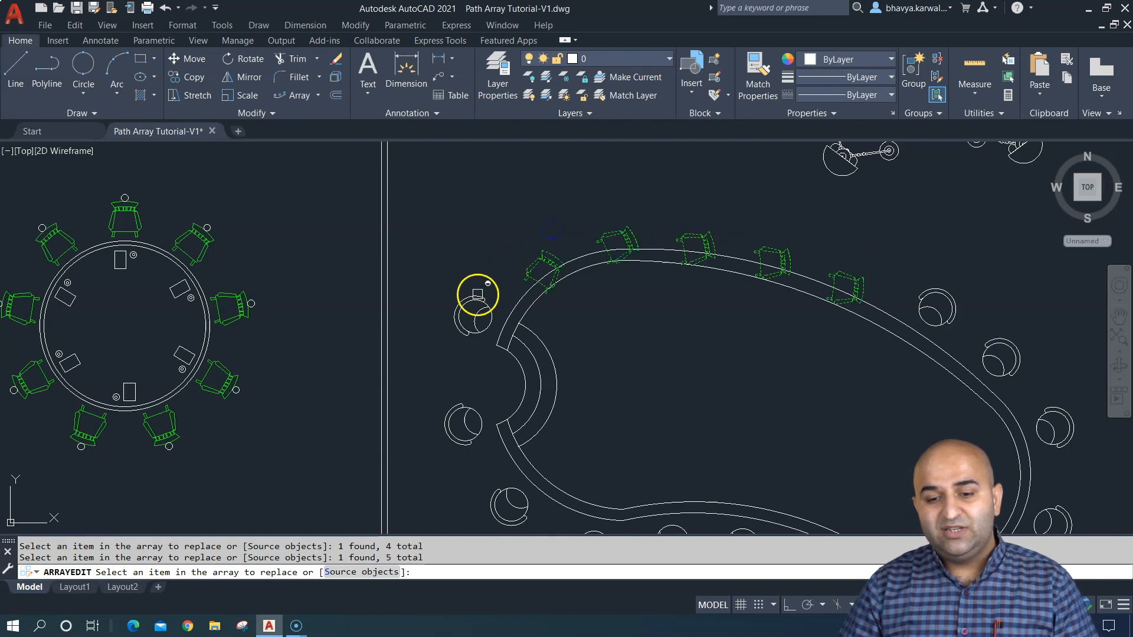
left_click(474, 295)
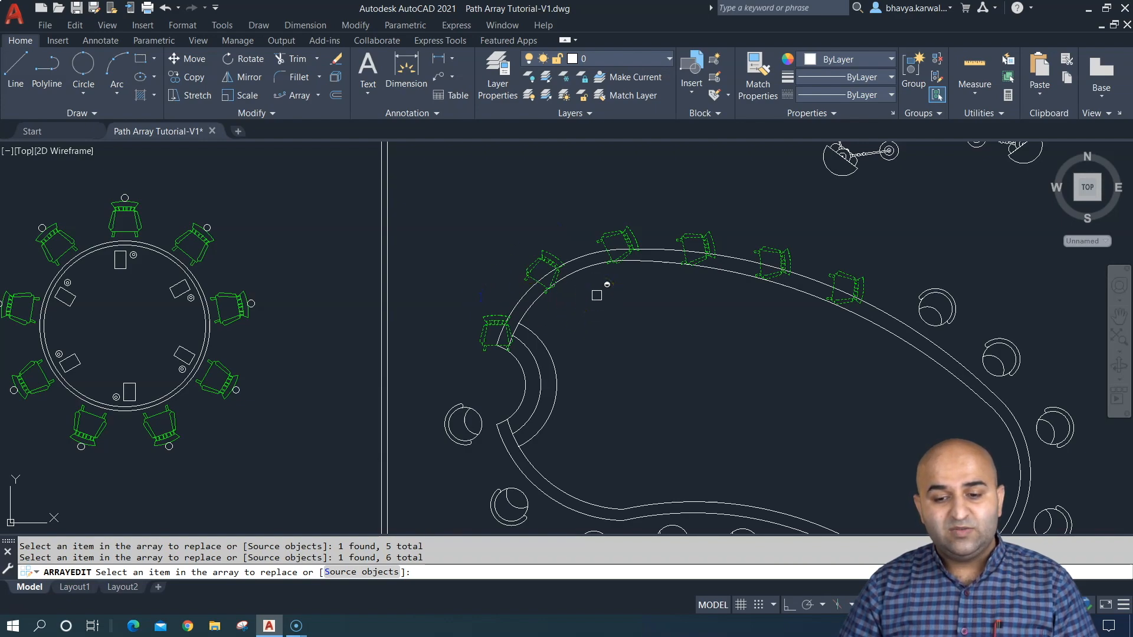
right_click(597, 295)
left_click(624, 306)
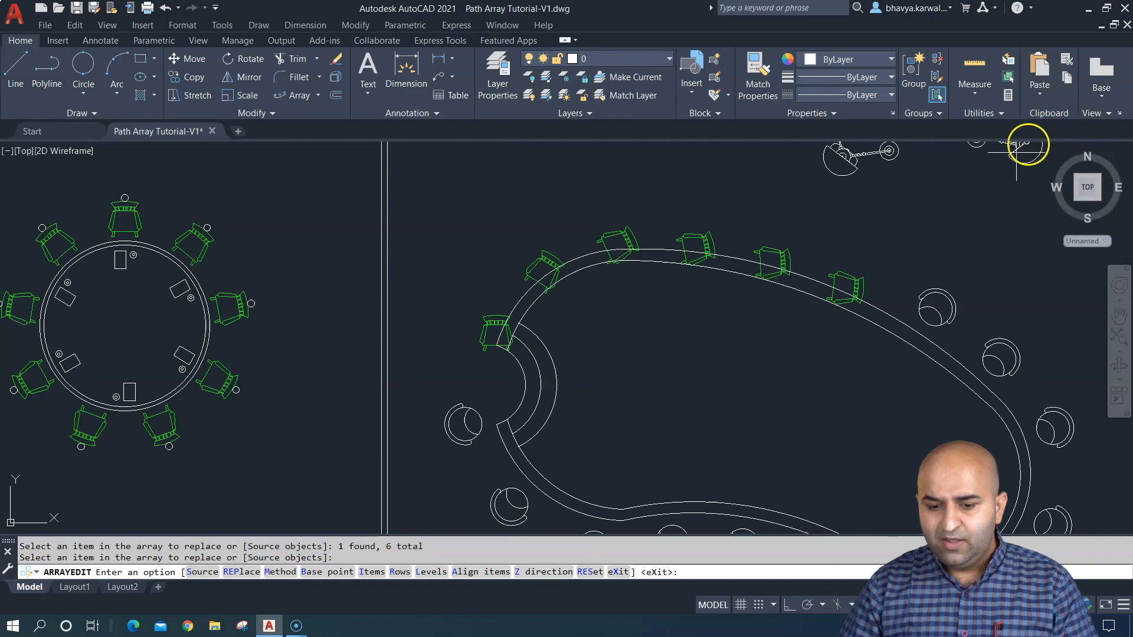
left_click(619, 572)
left_click(544, 288)
key("Escape")
- Reset the lower pool's chair array to restore its original items and close the array
left_click(493, 321)
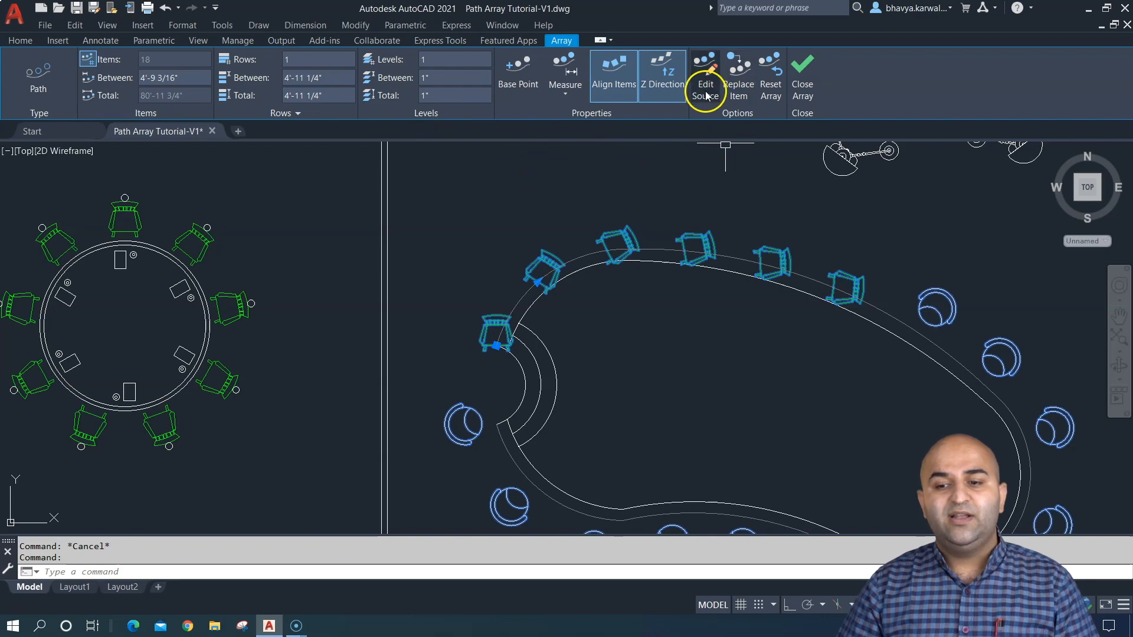
left_click(772, 88)
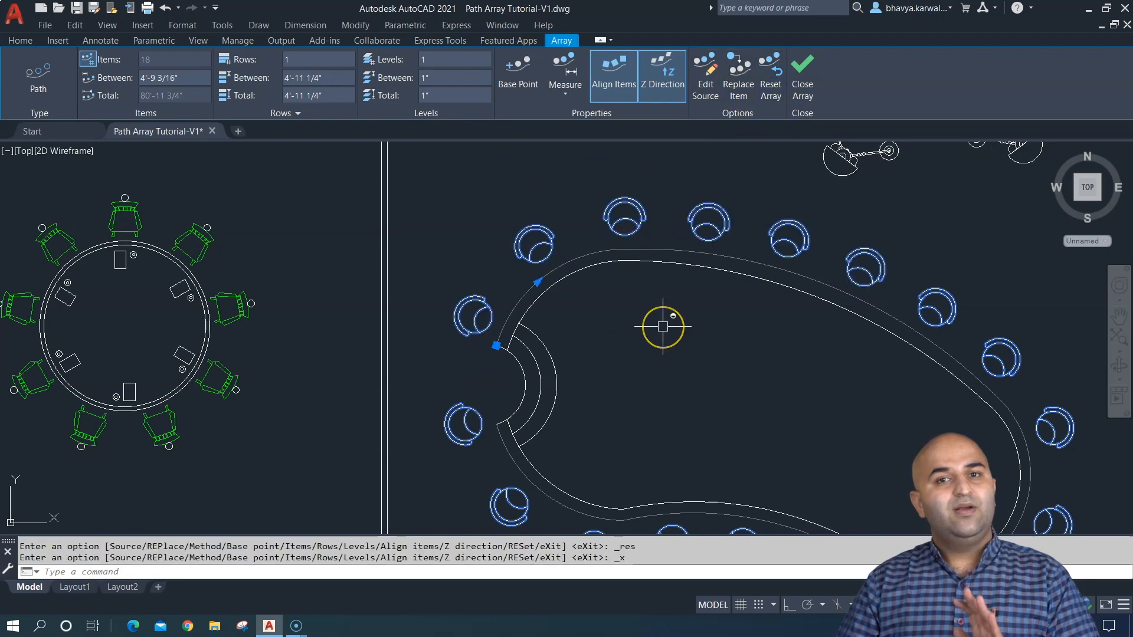
left_click(801, 74)
- Zoom to the extents of the drawing to view all the array examples
scroll(650, 324, "down", 6)
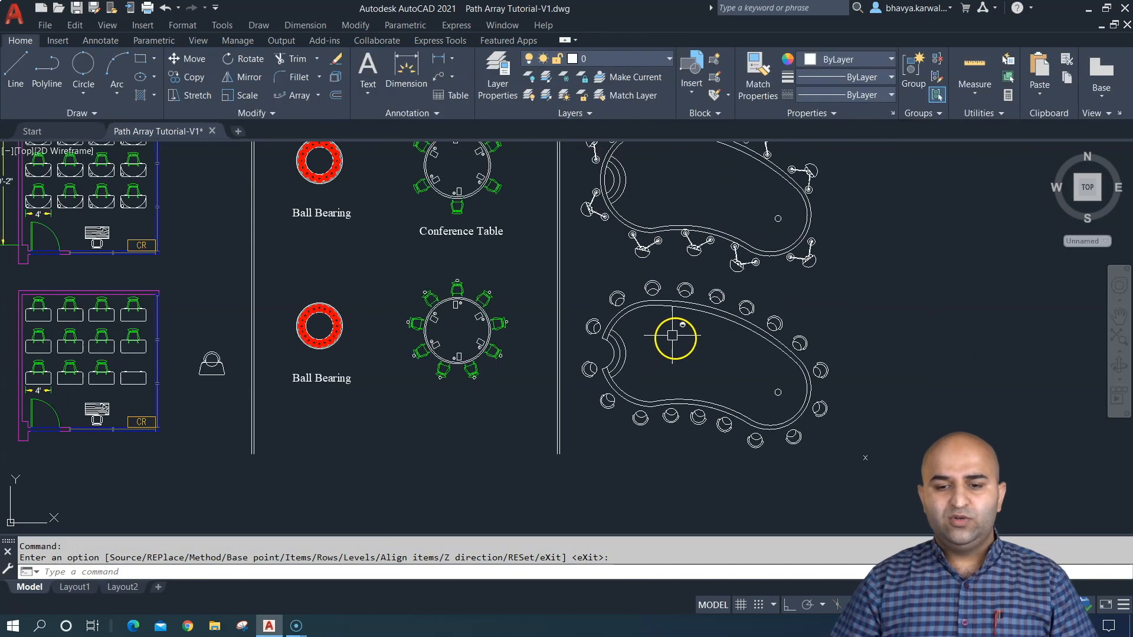
middle_click_drag(521, 264, 605, 317)
type("z")
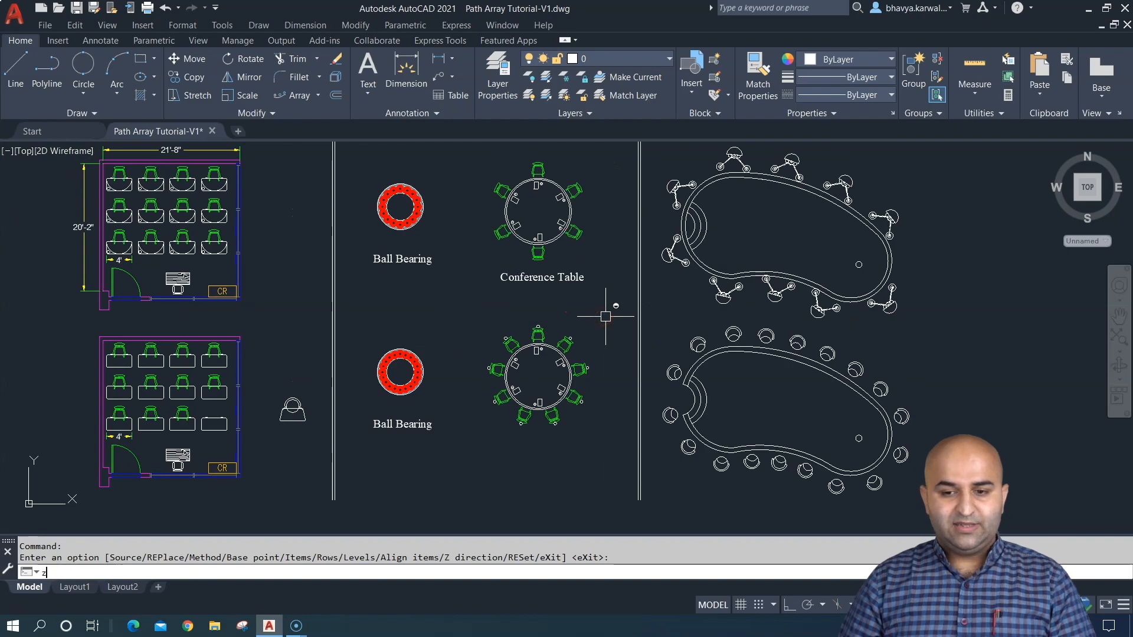
key("Return")
type("e")
key("Return")
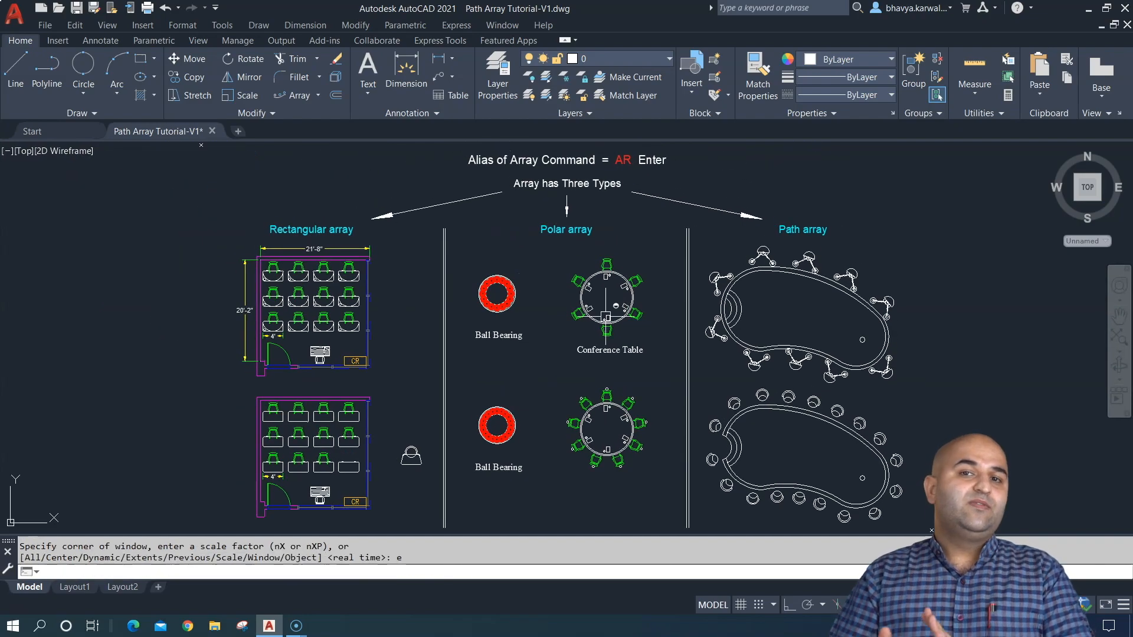